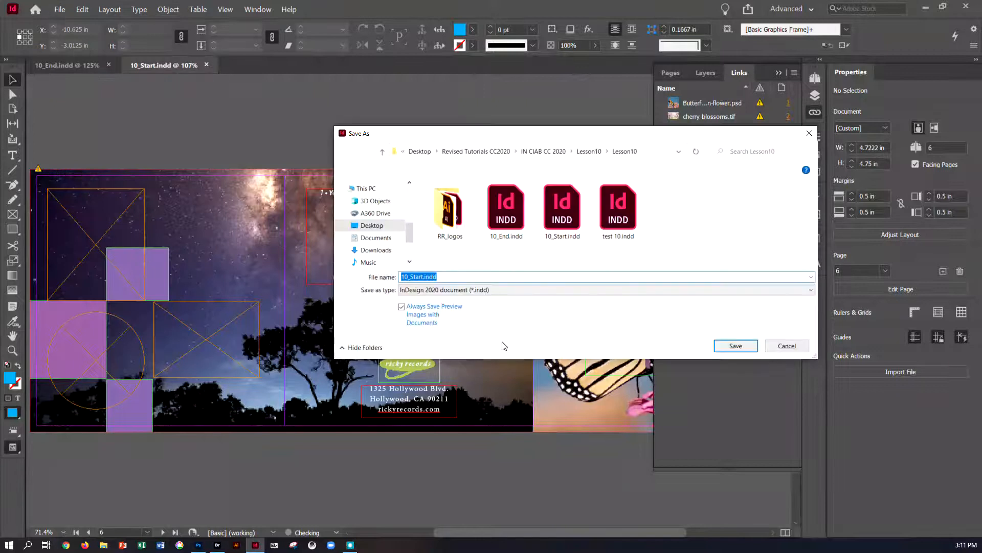
Step: Save the document as a new InDesign file named with your surname followed by _IN CIAB CH 10
{"action": "type", "text": "do"}
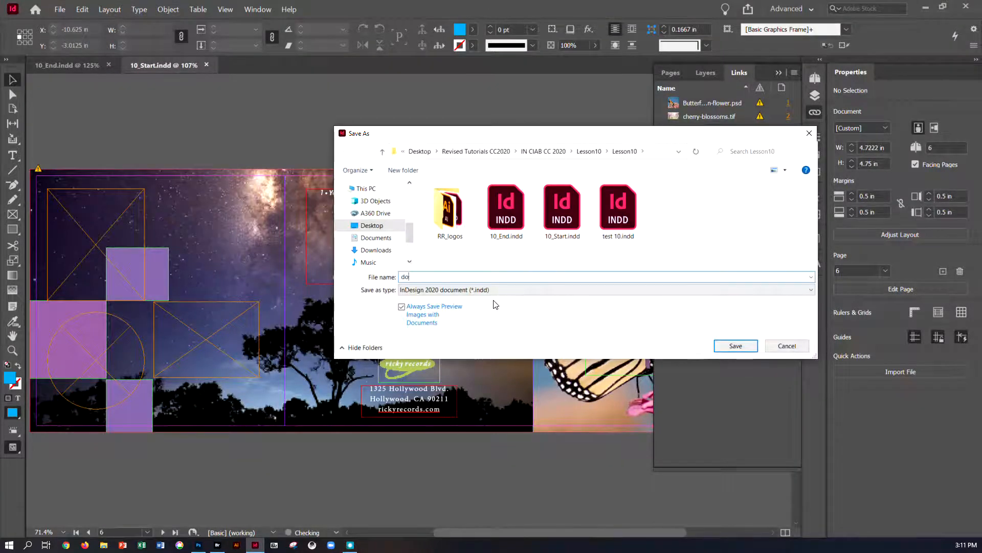
{"action": "type", "text": "ser)IN CIAB CH 10"}
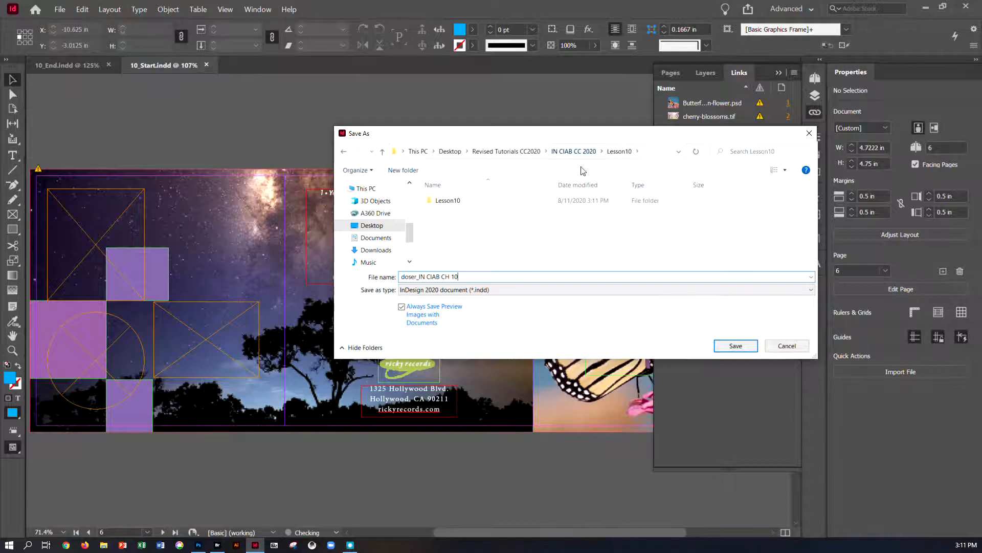
{"action": "left_click", "coordinate": [743, 347]}
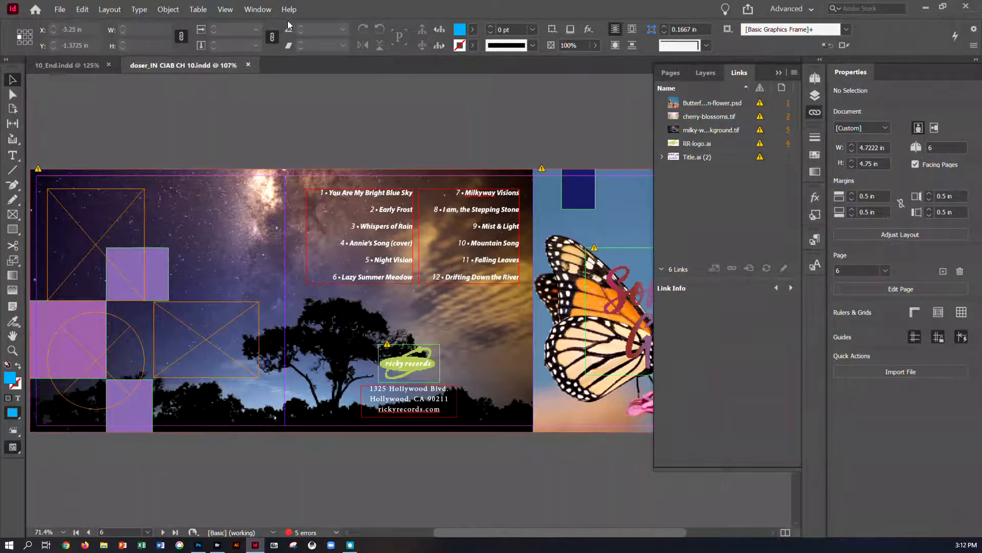
Step: Reset the Advanced workspace
{"action": "left_click", "coordinate": [259, 10]}
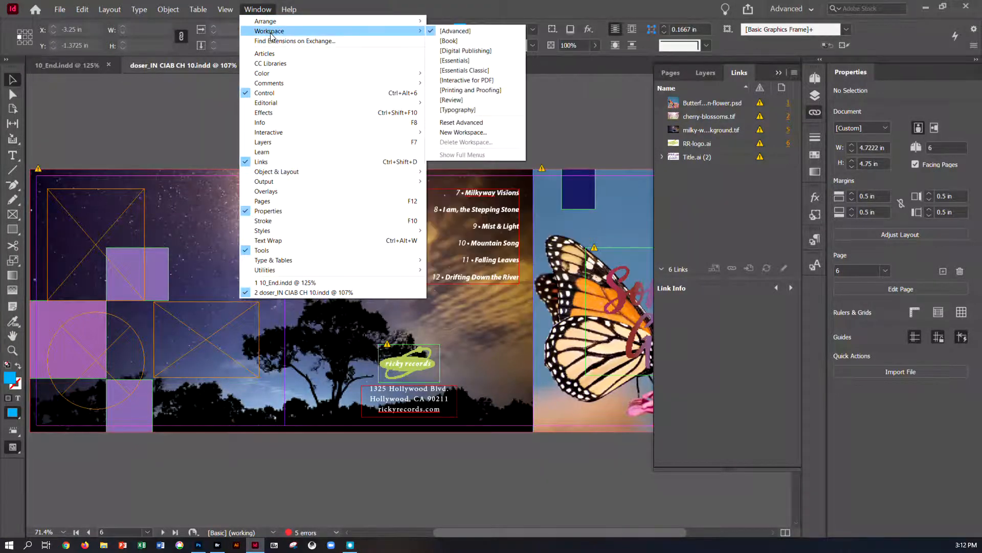
{"action": "mouse_move", "coordinate": [412, 31]}
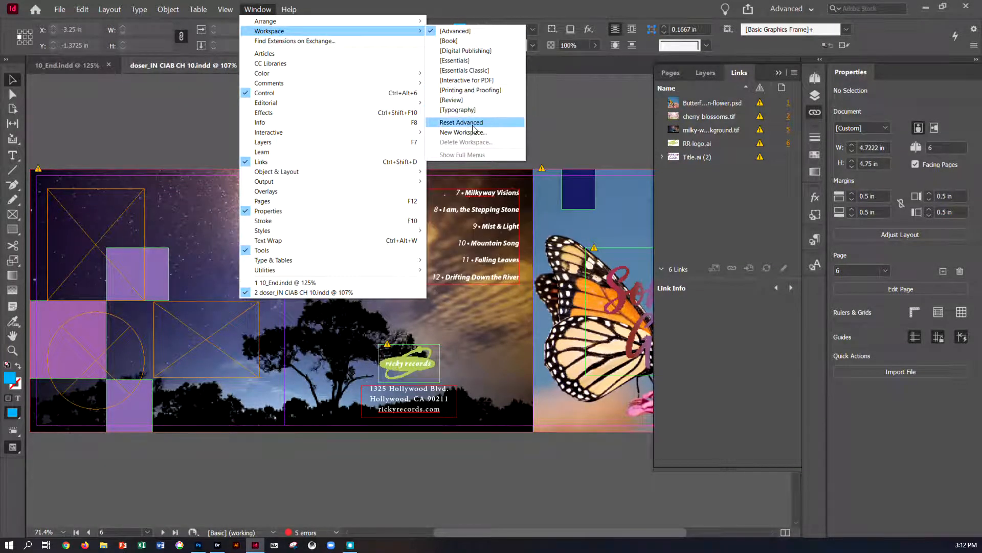
{"action": "left_click", "coordinate": [472, 123]}
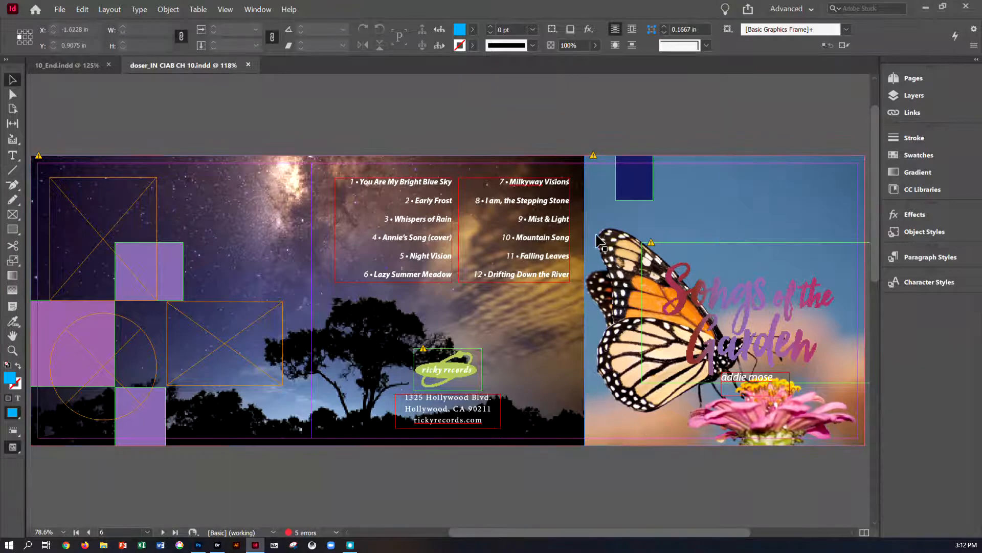
Step: Open the Links panel, reposition it, and widen its Name column
{"action": "left_click", "coordinate": [258, 10]}
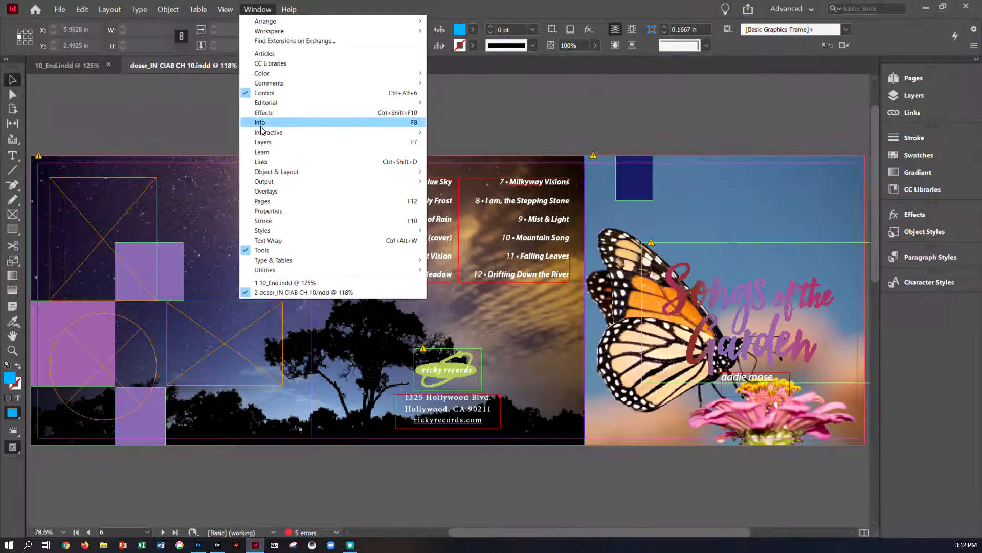
{"action": "left_click", "coordinate": [262, 163]}
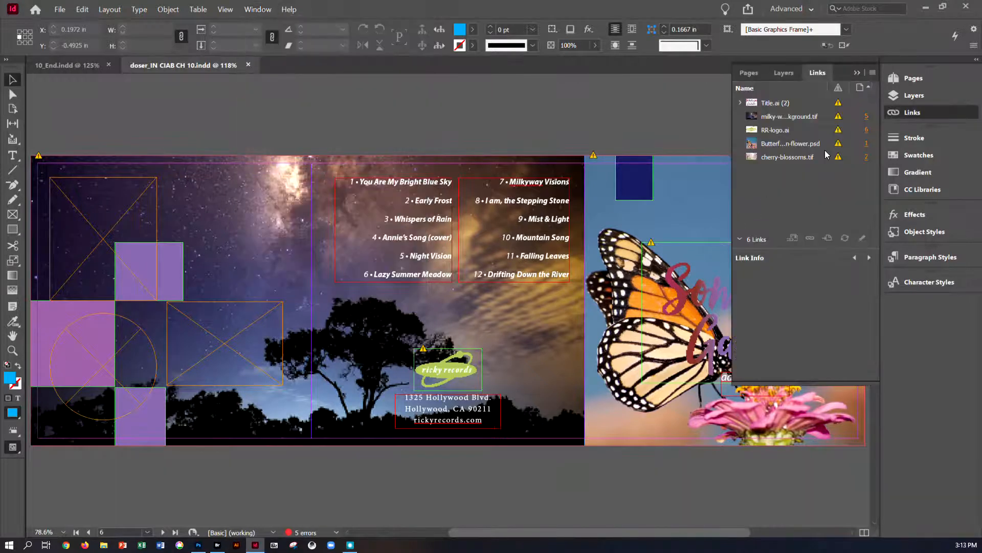
{"action": "left_click_drag", "start_coordinate": [731, 135], "coordinate": [665, 135]}
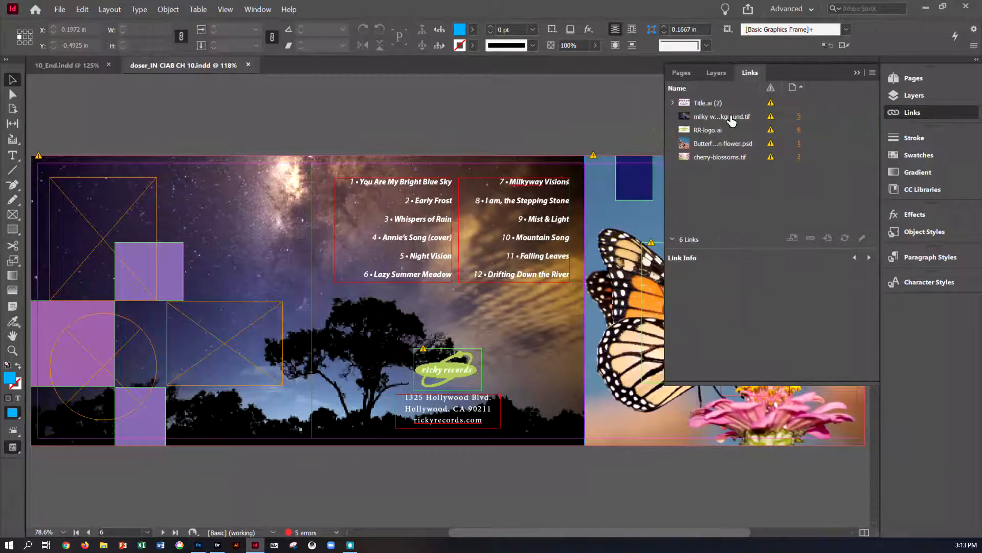
{"action": "left_click_drag", "start_coordinate": [765, 91], "coordinate": [800, 90]}
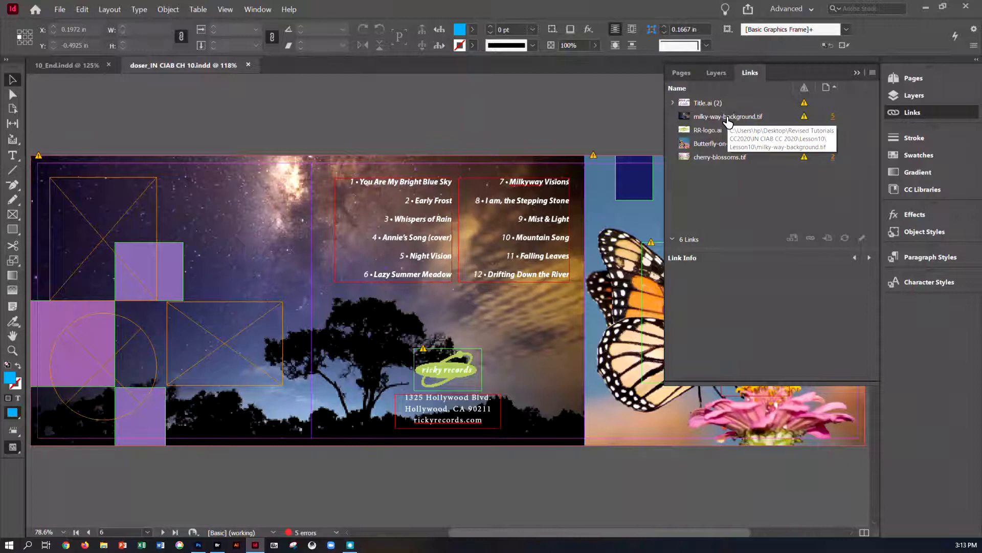
Step: Expand the Title.ai link group, select milky-way-background.tif and scroll through its link info
{"action": "left_click", "coordinate": [672, 101]}
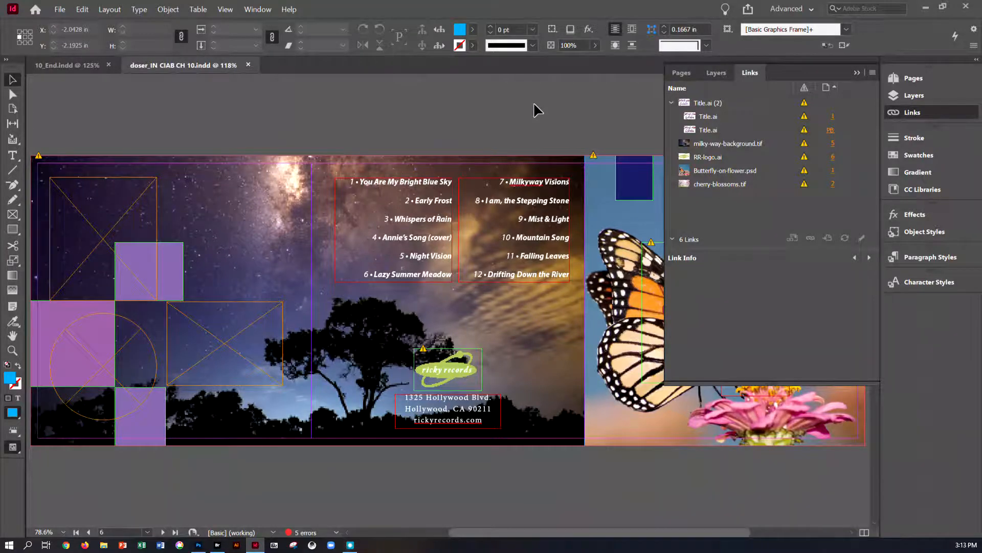
{"action": "left_click", "coordinate": [672, 240]}
{"action": "left_click", "coordinate": [672, 240]}
{"action": "left_click", "coordinate": [702, 144]}
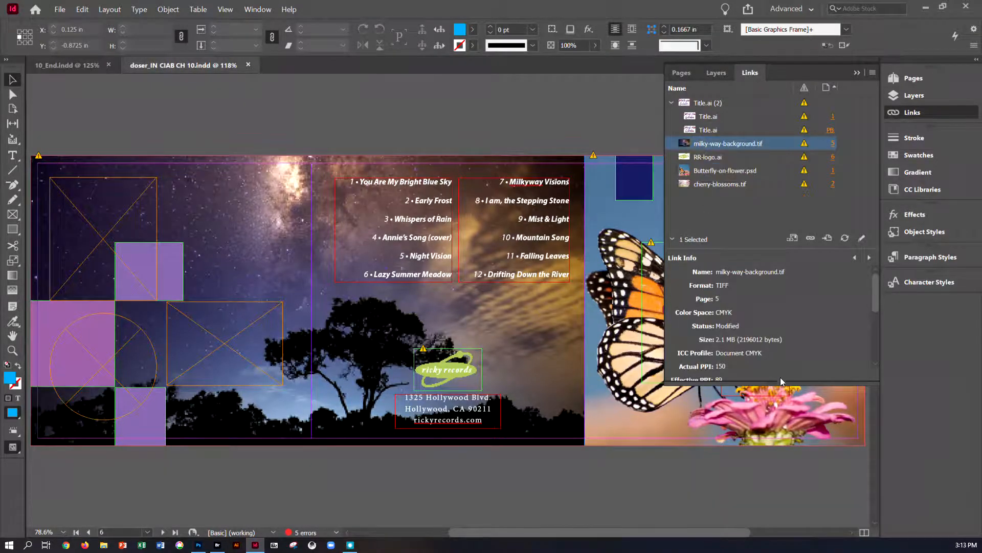
{"action": "left_click_drag", "start_coordinate": [781, 381], "coordinate": [782, 485]}
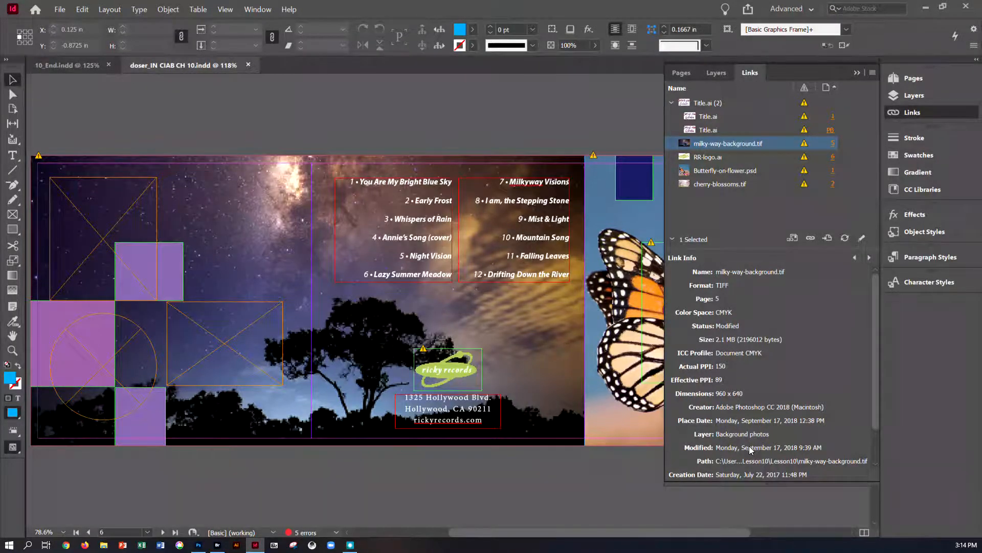
{"action": "scroll", "coordinate": [745, 476], "scroll_direction": "down", "scroll_amount": 3}
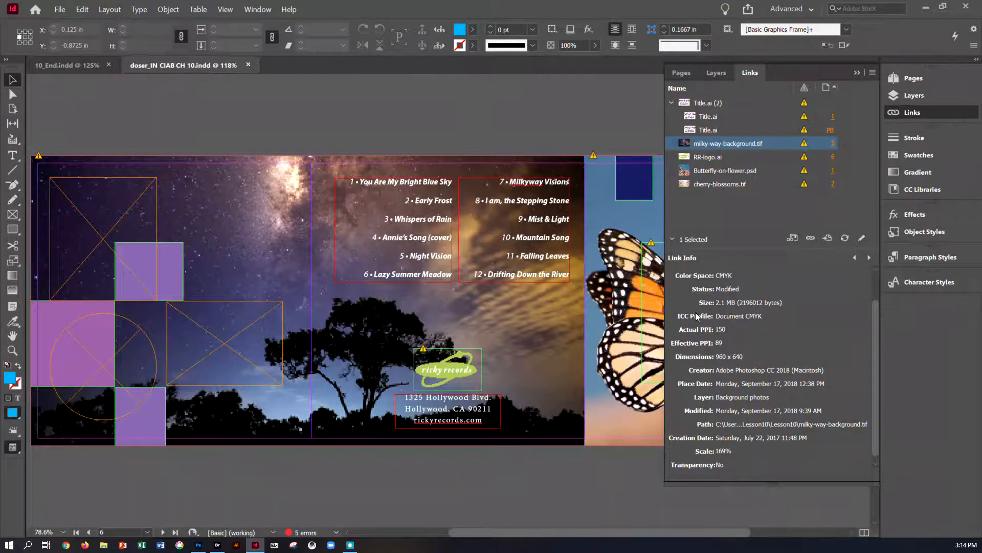
{"action": "scroll", "coordinate": [736, 398], "scroll_direction": "up", "scroll_amount": 3}
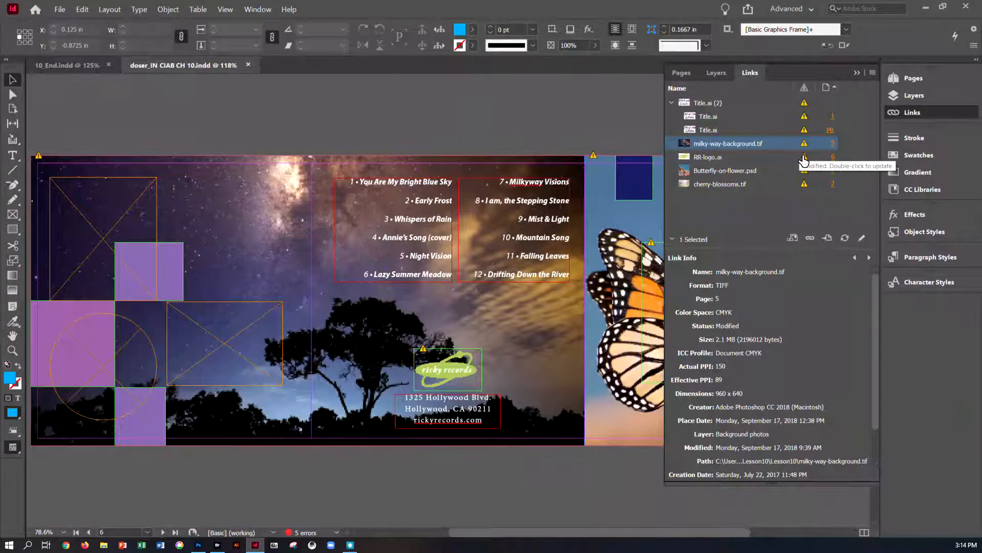
Step: Select the RR-logo.ai link and go to its placed graphic in the layout
{"action": "left_click", "coordinate": [713, 159]}
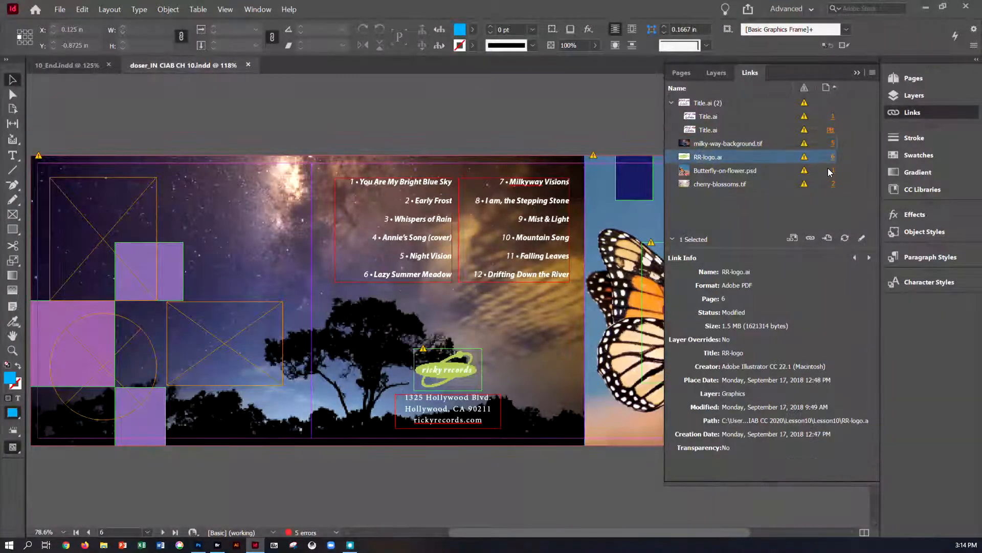
{"action": "left_click", "coordinate": [827, 238]}
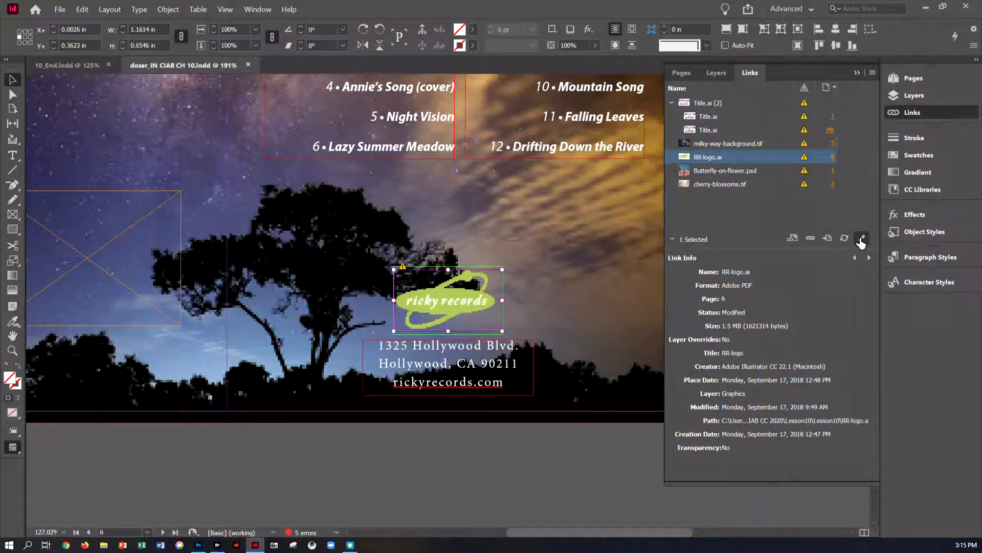
Step: Set the Links panel options to show Actual PPI and Effective PPI columns
{"action": "left_click", "coordinate": [872, 74]}
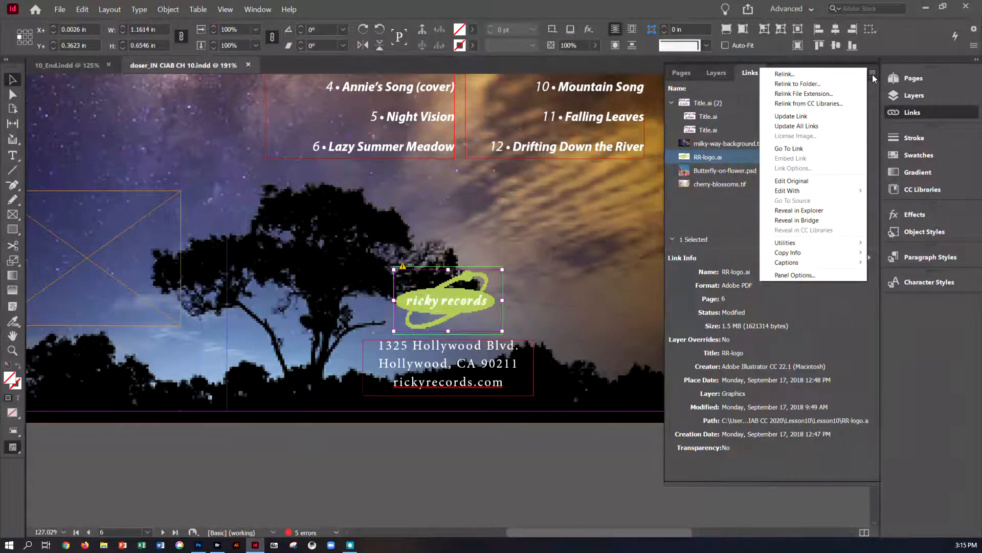
{"action": "left_click", "coordinate": [794, 275]}
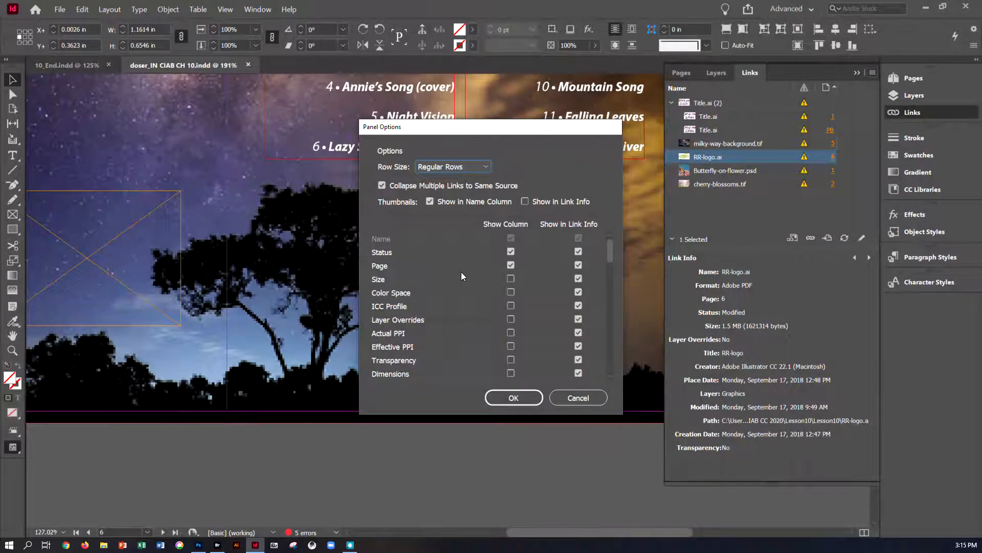
{"action": "left_click", "coordinate": [511, 333]}
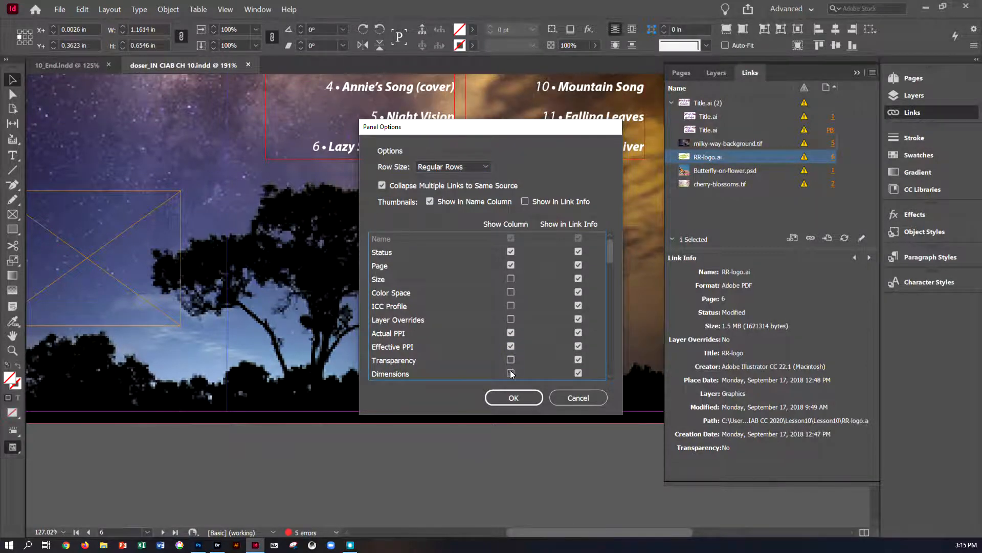
{"action": "left_click", "coordinate": [507, 393]}
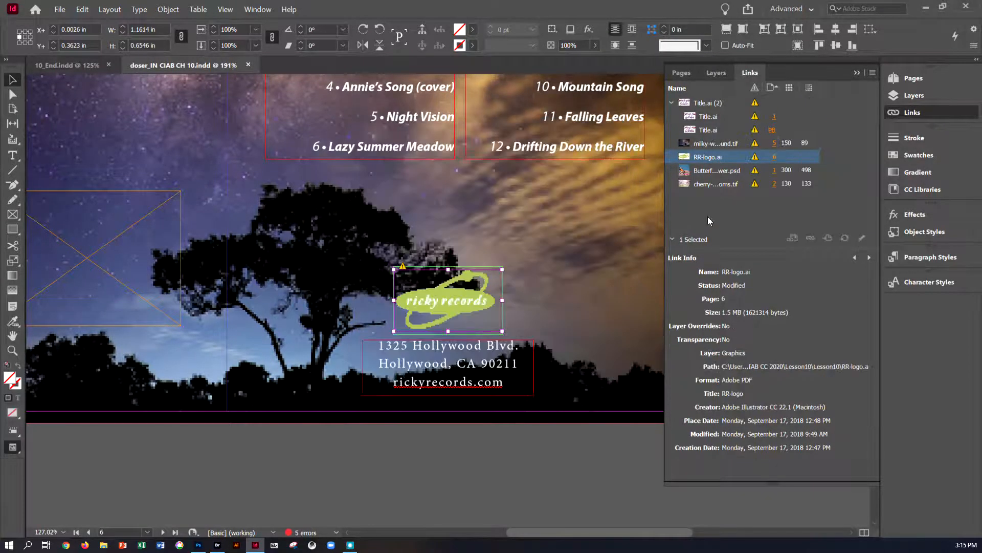
Step: Widen the Links panel and its columns, then go to the milky-way-background.tif image on page 5 and zoom out
{"action": "left_click_drag", "start_coordinate": [665, 214], "coordinate": [521, 208]}
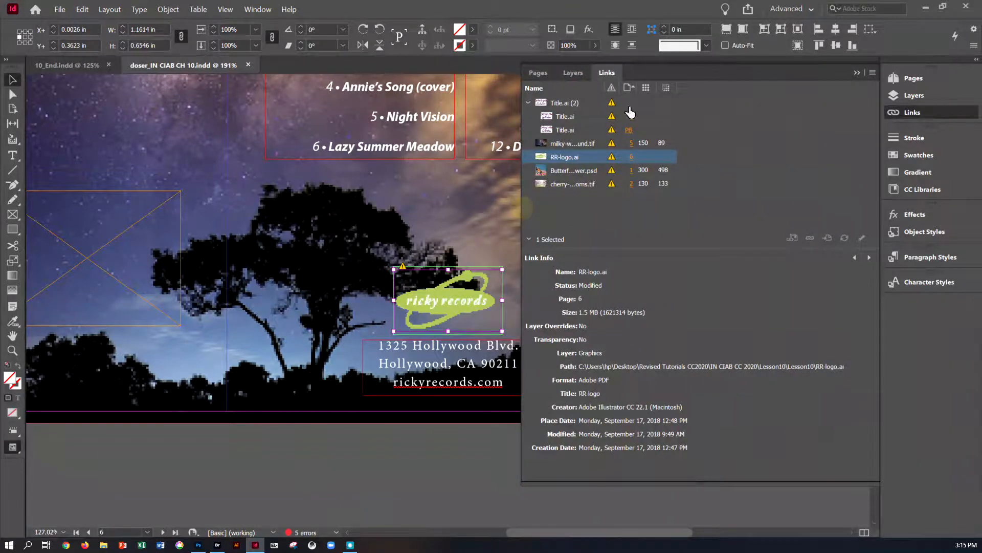
{"action": "left_click_drag", "start_coordinate": [662, 90], "coordinate": [683, 90]}
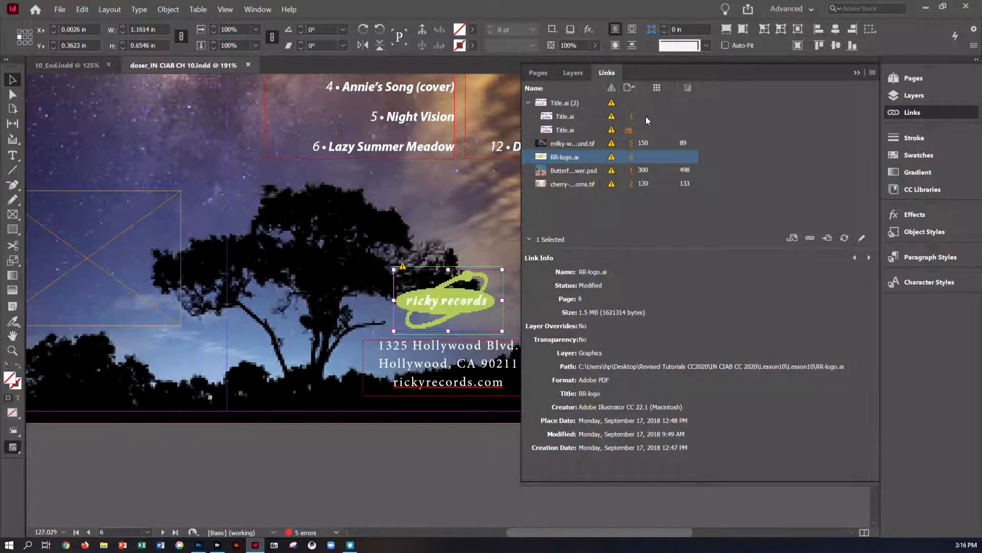
{"action": "left_click", "coordinate": [643, 144]}
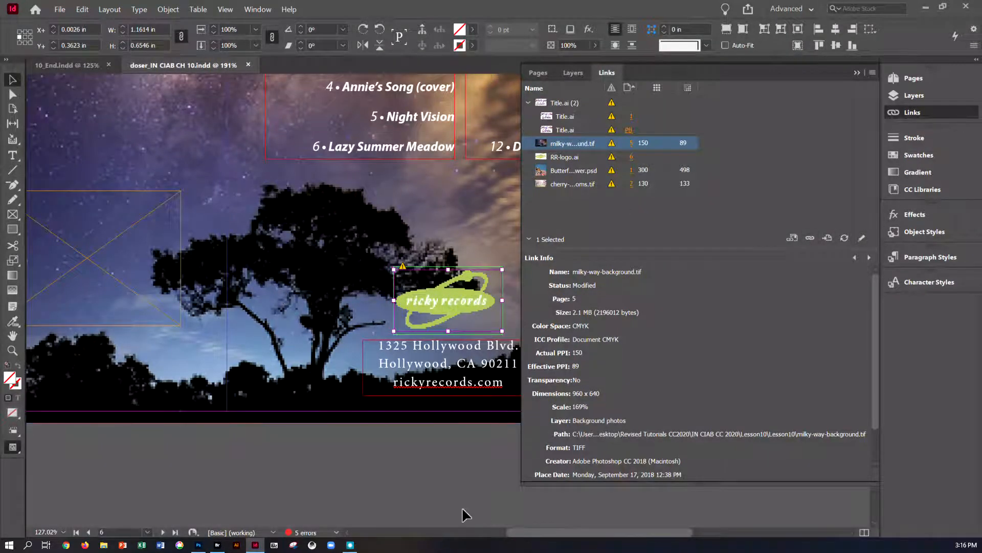
{"action": "left_click", "coordinate": [633, 144]}
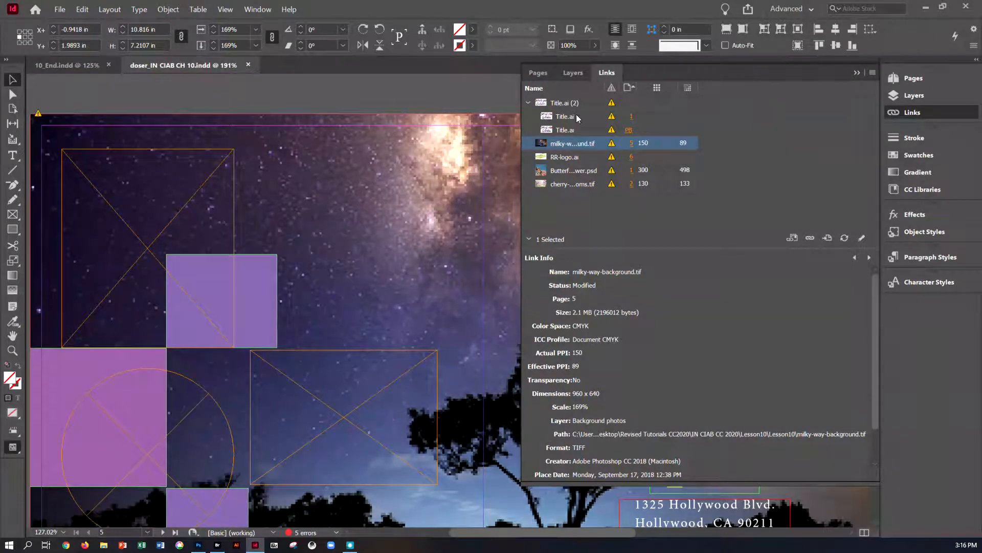
{"action": "left_click_drag", "start_coordinate": [521, 105], "coordinate": [733, 104]}
{"action": "key", "text": "ctrl+alt+equal"}
{"action": "key", "text": "ctrl+minus"}
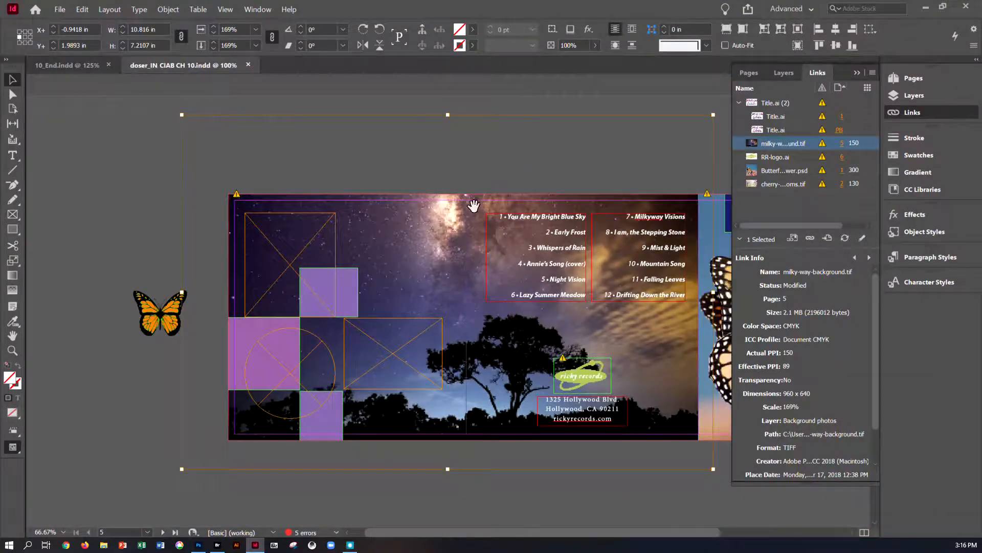
Step: Show the rulers and move the Links panel aside
{"action": "left_click", "coordinate": [223, 10]}
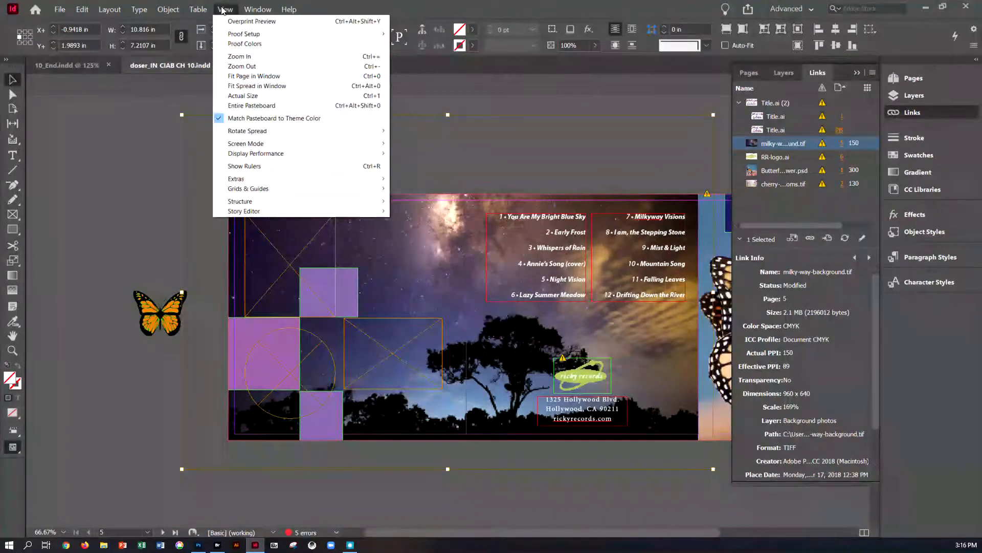
{"action": "left_click", "coordinate": [294, 166]}
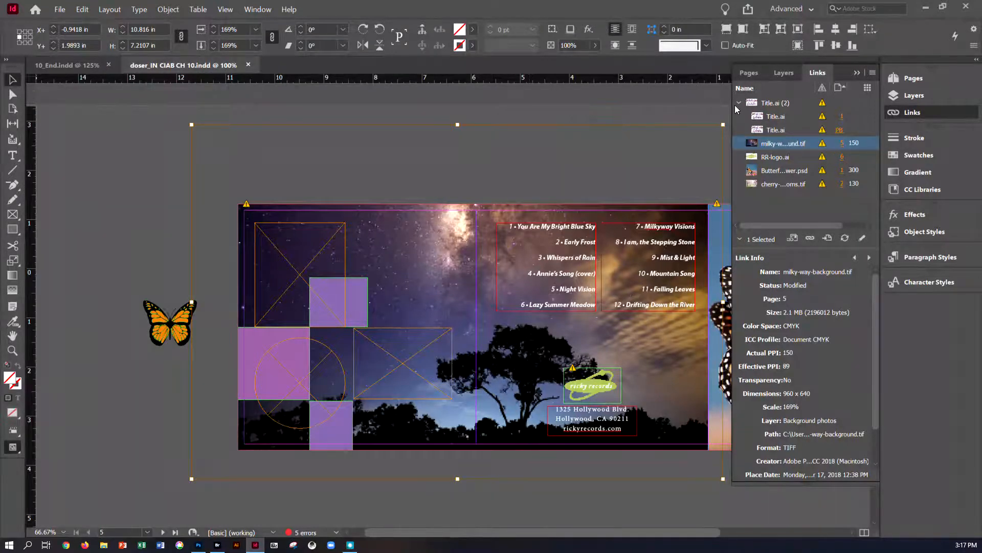
{"action": "left_click_drag", "start_coordinate": [735, 106], "coordinate": [561, 103]}
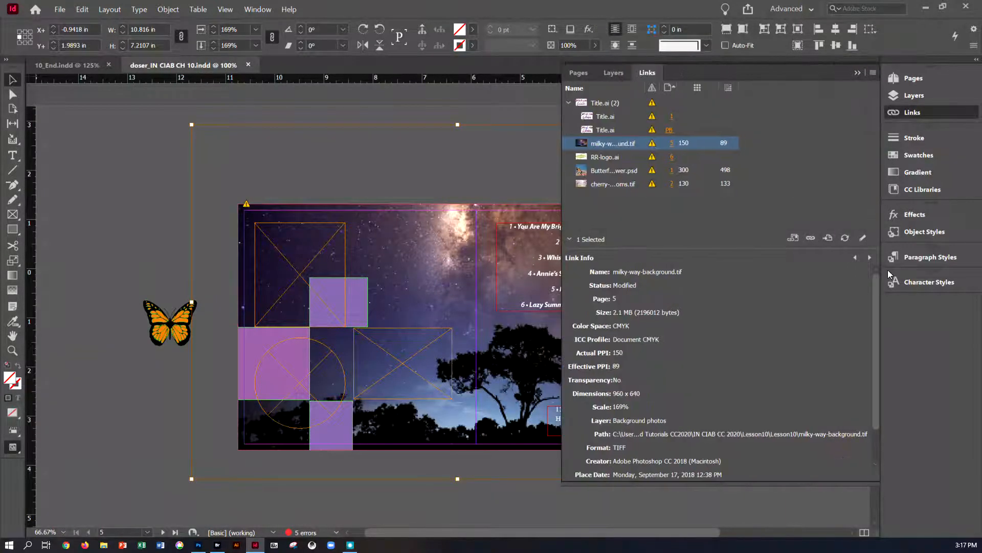
Step: Edit the original milky-way-background.tif in Adobe Photoshop 2020
{"action": "left_click", "coordinate": [864, 245]}
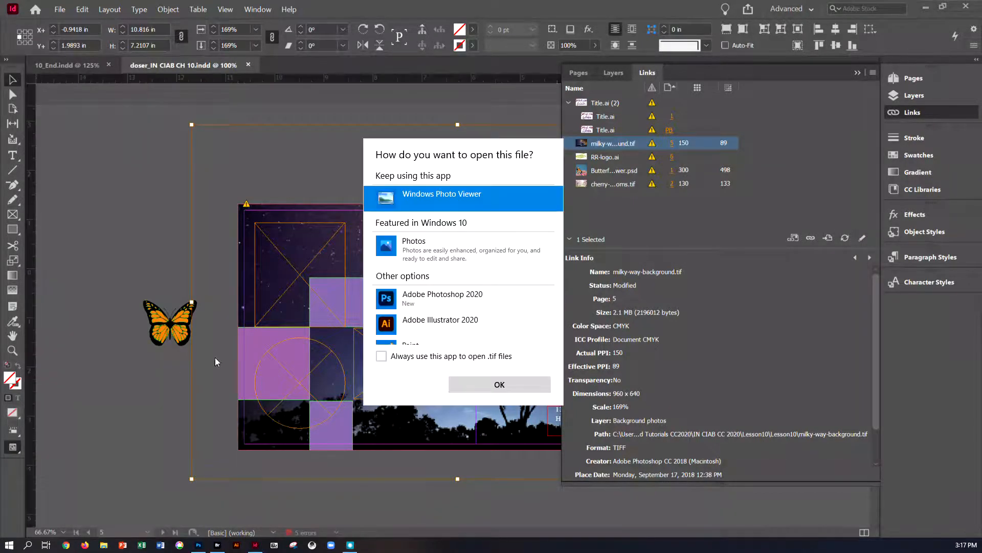
{"action": "left_click", "coordinate": [429, 306]}
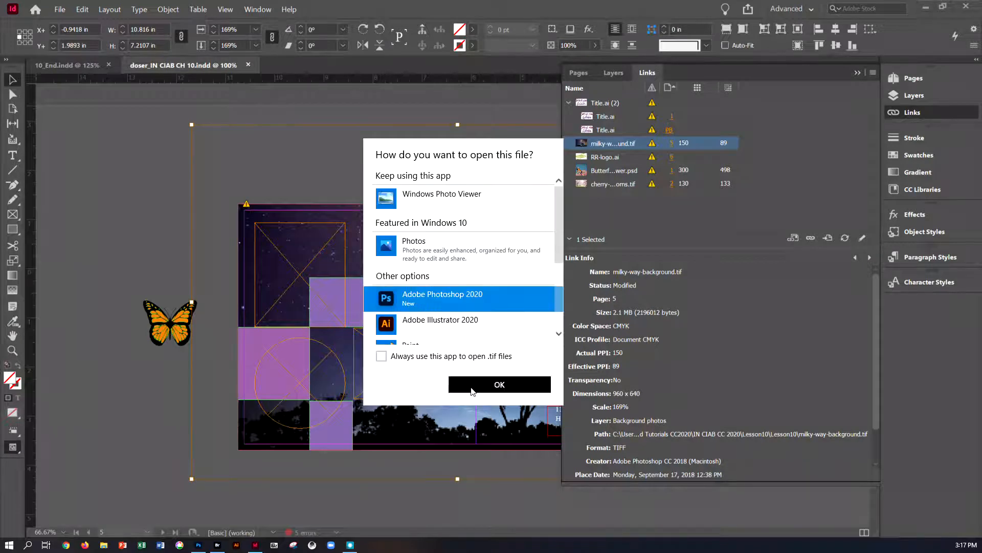
{"action": "left_click", "coordinate": [472, 389]}
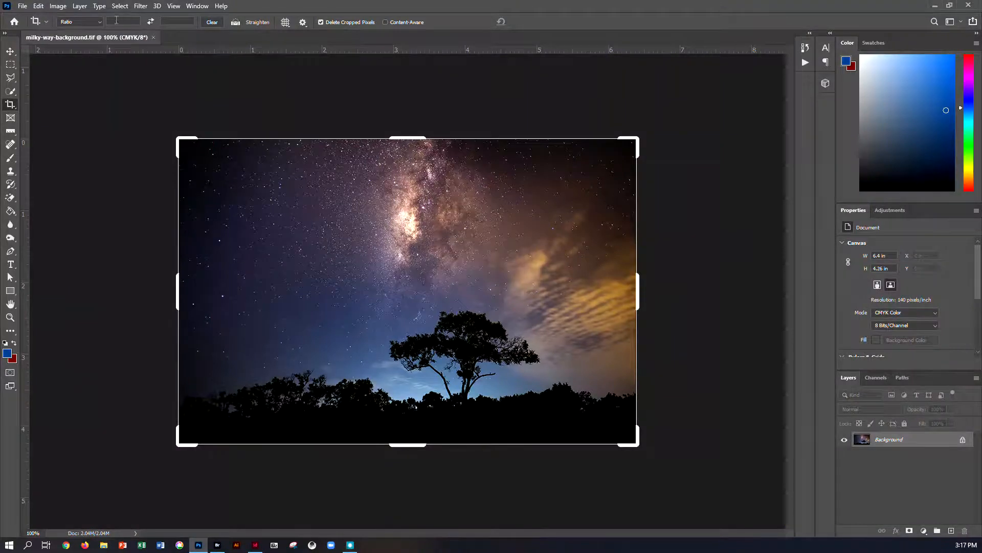
Step: Resize the milky-way background image to 12 inches wide at 300 pixels/inch, keeping Preserve Details 2.0 resampling
{"action": "left_click", "coordinate": [57, 6]}
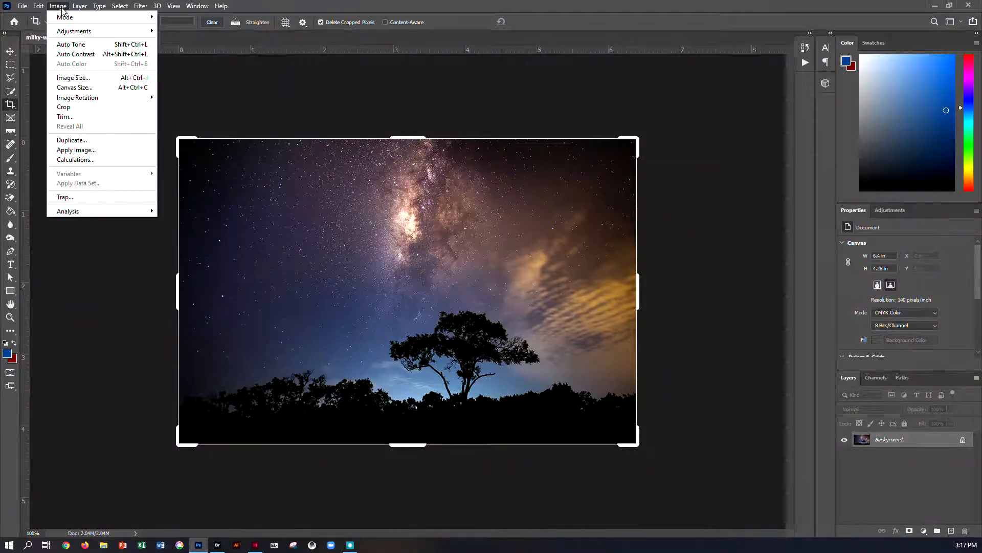
{"action": "left_click", "coordinate": [71, 77]}
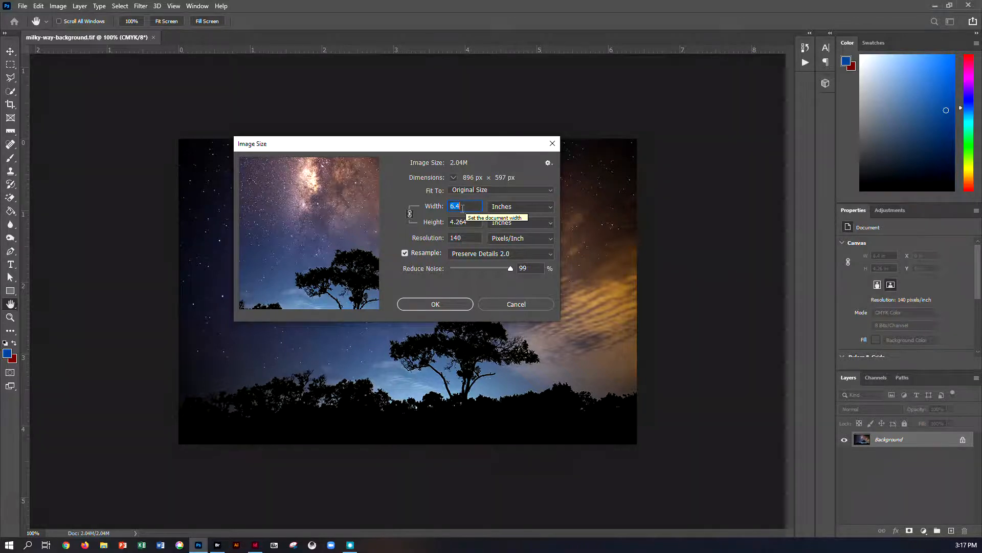
{"action": "left_click", "coordinate": [464, 208]}
{"action": "left_click_drag", "start_coordinate": [463, 208], "coordinate": [419, 213]}
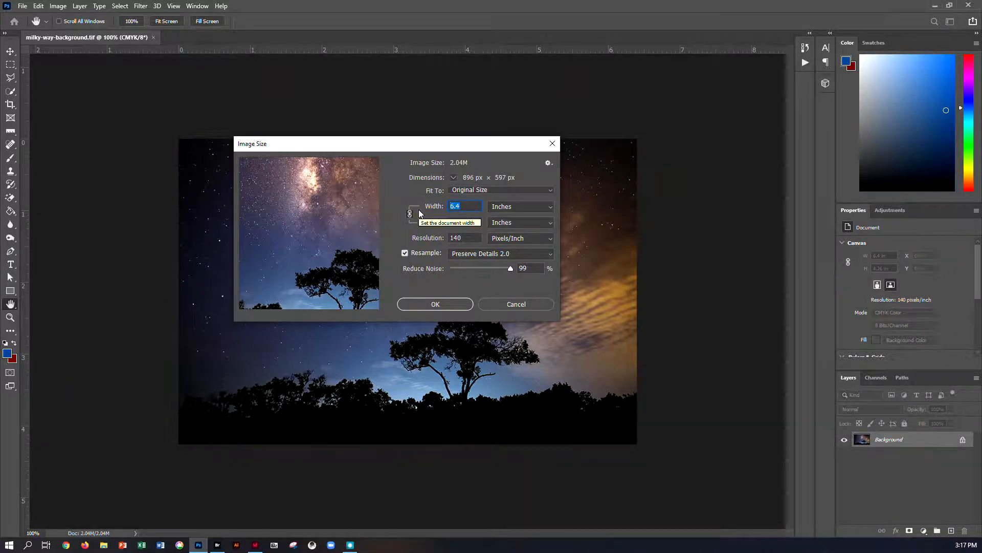
{"action": "type", "text": "12"}
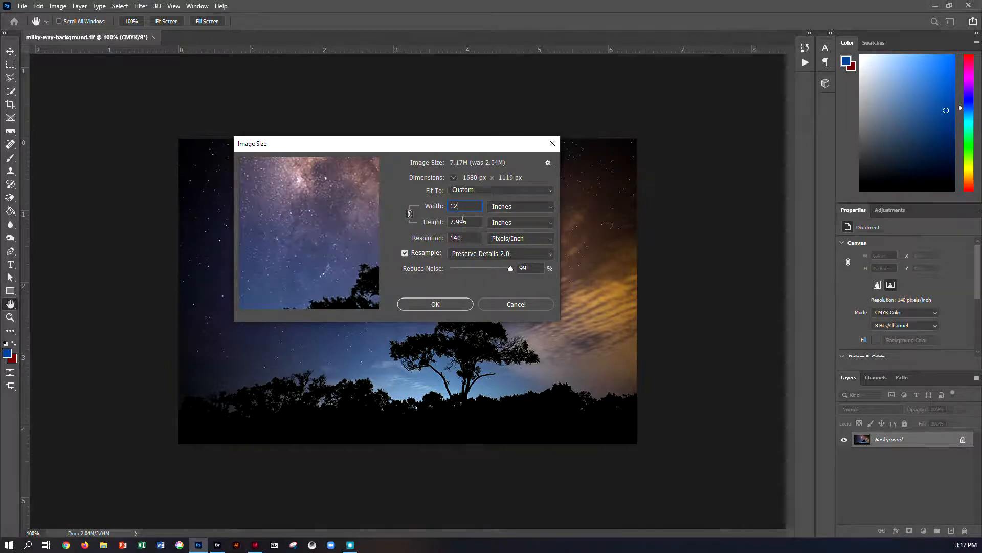
{"action": "left_click_drag", "start_coordinate": [464, 237], "coordinate": [438, 237]}
{"action": "type", "text": "300"}
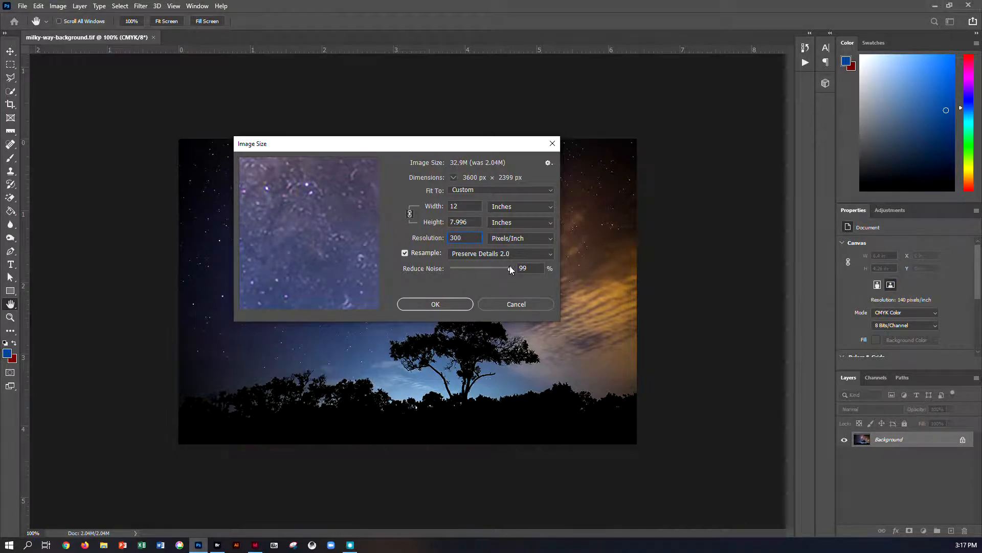
{"action": "mouse_move", "coordinate": [511, 268]}
{"action": "left_mouse_down"}
{"action": "mouse_move", "coordinate": [412, 270]}
{"action": "mouse_move", "coordinate": [516, 275]}
{"action": "left_mouse_up"}
{"action": "left_click", "coordinate": [449, 303]}
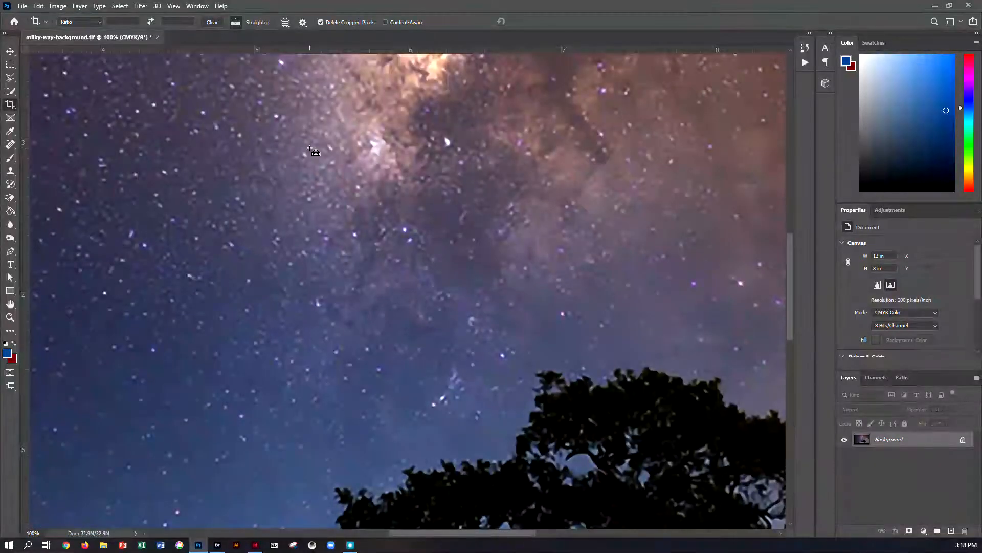
Step: Save the resized milky-way-background.tif and close it
{"action": "key", "text": "ctrl+minus"}
{"action": "key", "text": "ctrl+minus"}
{"action": "key", "text": "ctrl+minus"}
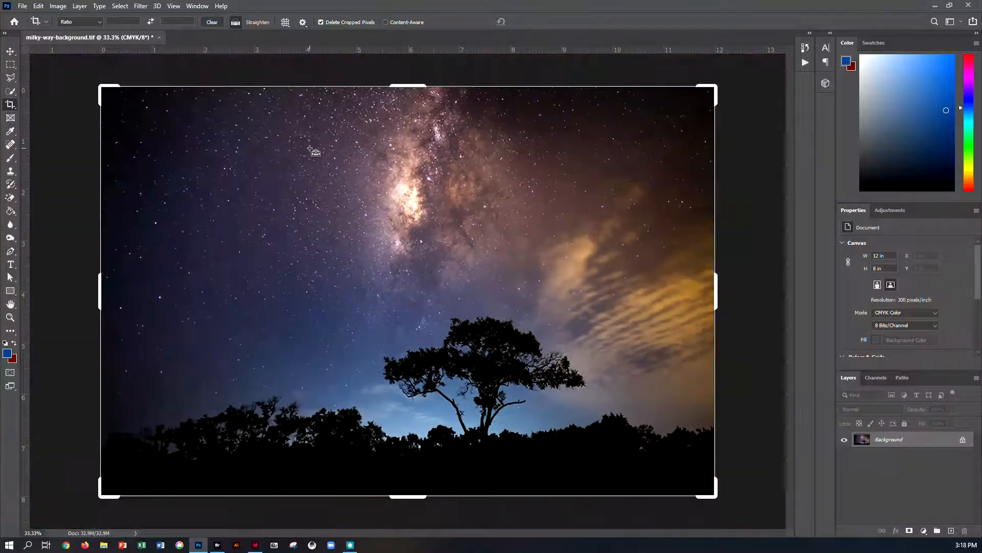
{"action": "key", "text": "ctrl+s"}
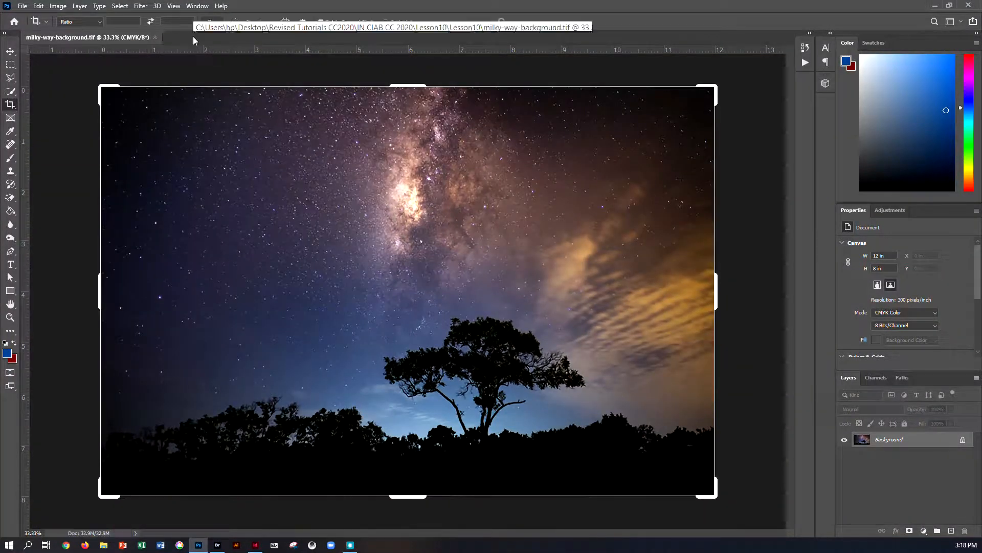
{"action": "left_click", "coordinate": [152, 36]}
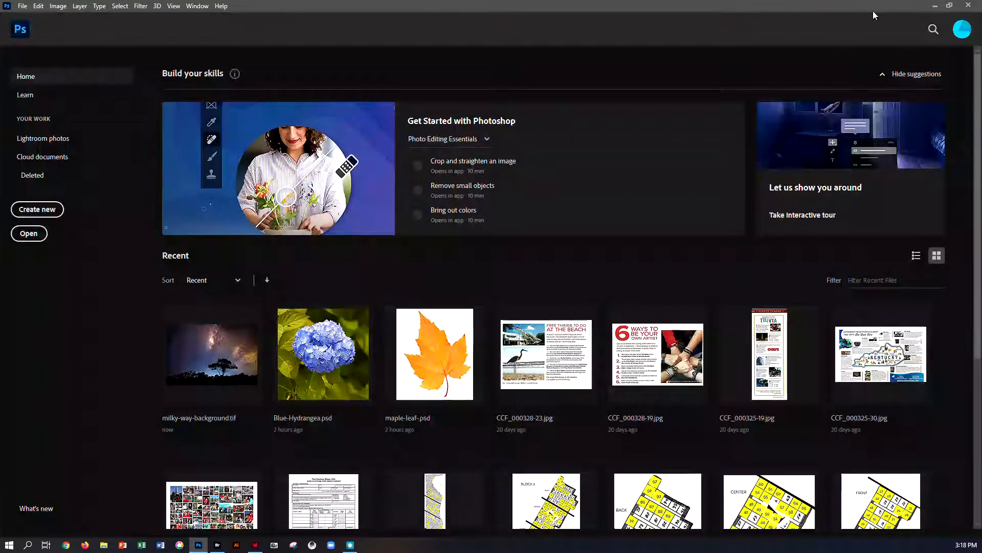
Step: Switch back to InDesign, select the milky-way background image and move the Links panel aside to inspect its link info
{"action": "key", "text": "alt+Tab"}
{"action": "left_click", "coordinate": [203, 161]}
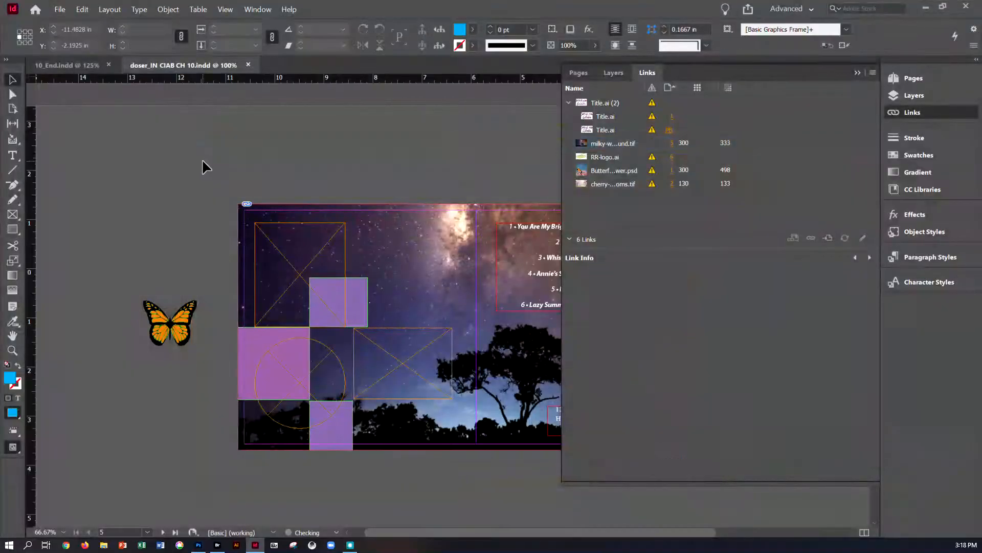
{"action": "left_click", "coordinate": [342, 211]}
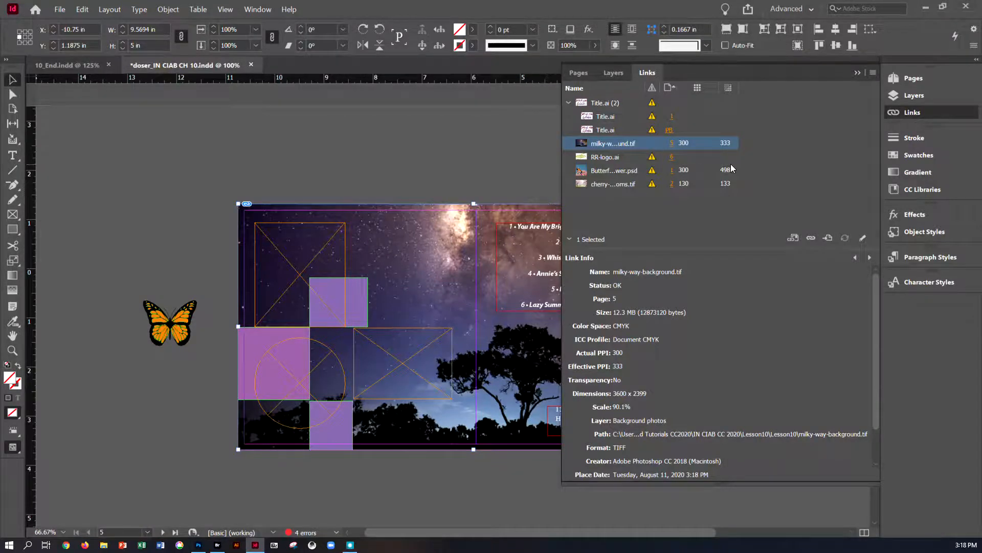
{"action": "left_click_drag", "start_coordinate": [562, 188], "coordinate": [698, 198]}
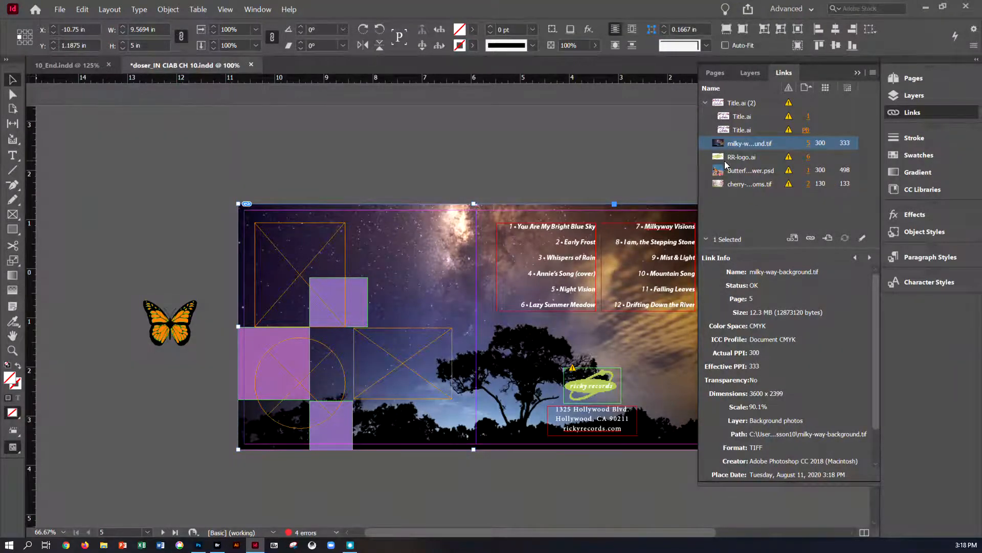
{"action": "left_click_drag", "start_coordinate": [699, 165], "coordinate": [711, 168]}
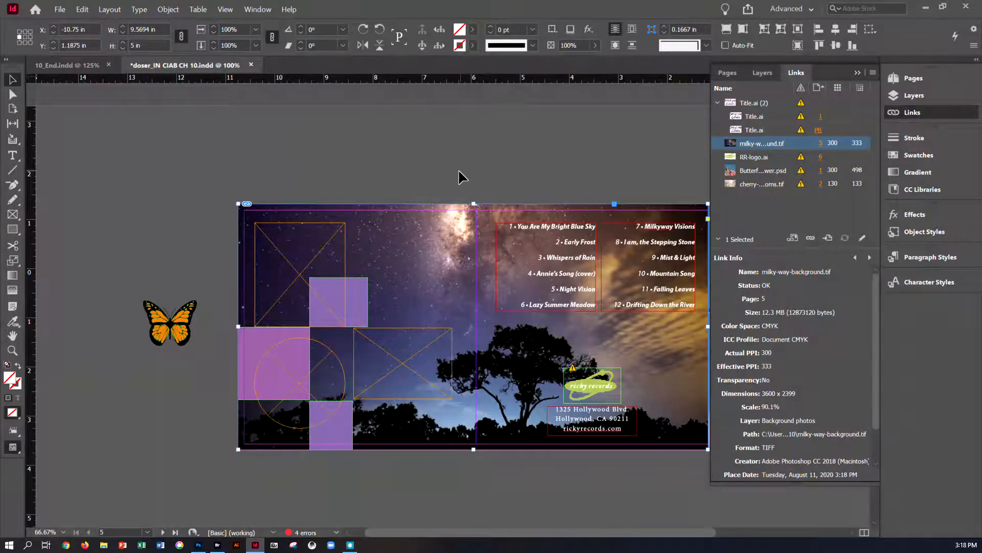
Step: Go to the spread containing page 1 and select the Songs of the Garden title graphic, zooming in
{"action": "left_click", "coordinate": [904, 81]}
{"action": "double_click", "coordinate": [823, 147]}
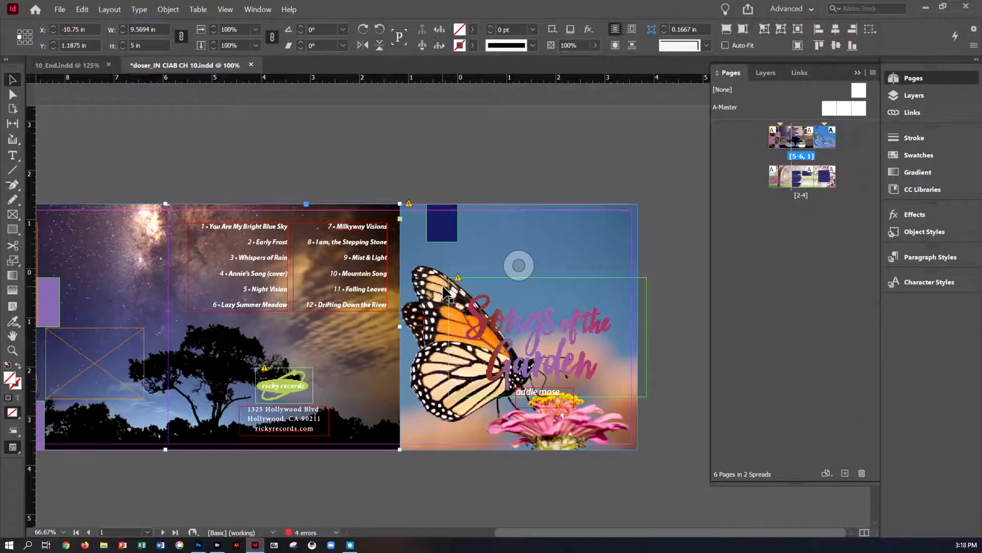
{"action": "left_click", "coordinate": [547, 336]}
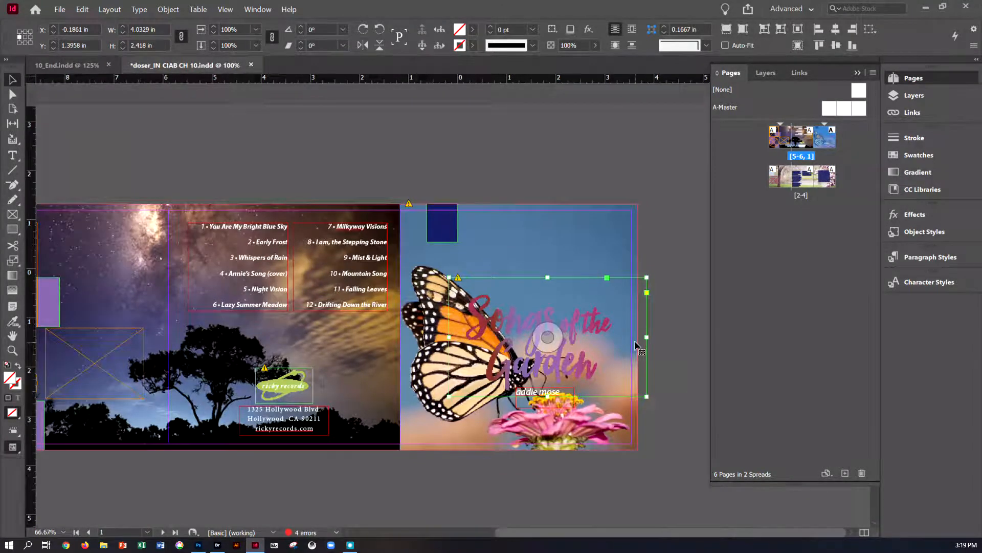
{"action": "key", "text": "ctrl+="}
{"action": "key", "text": "ctrl+="}
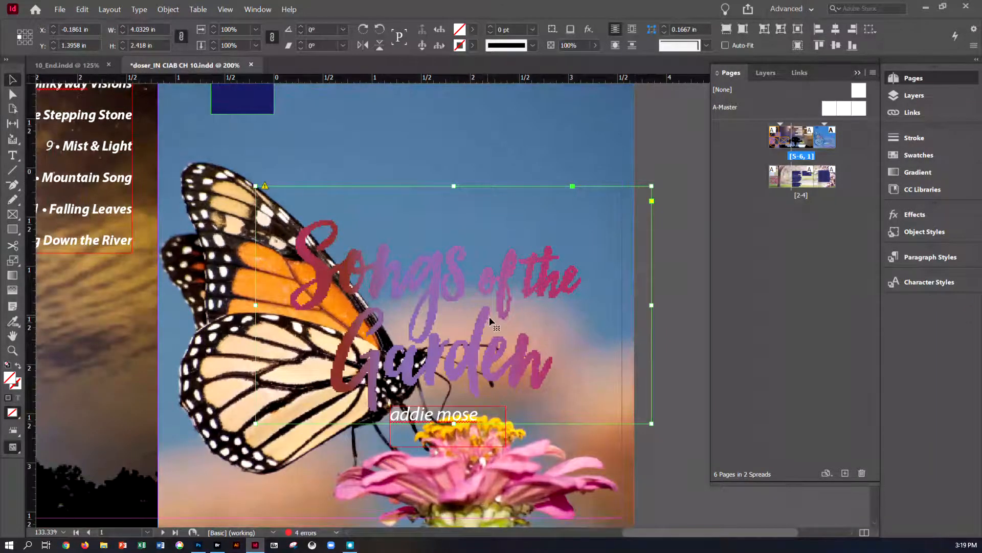
Step: Update the modified Title.ai link from the Links panel
{"action": "left_click", "coordinate": [791, 73]}
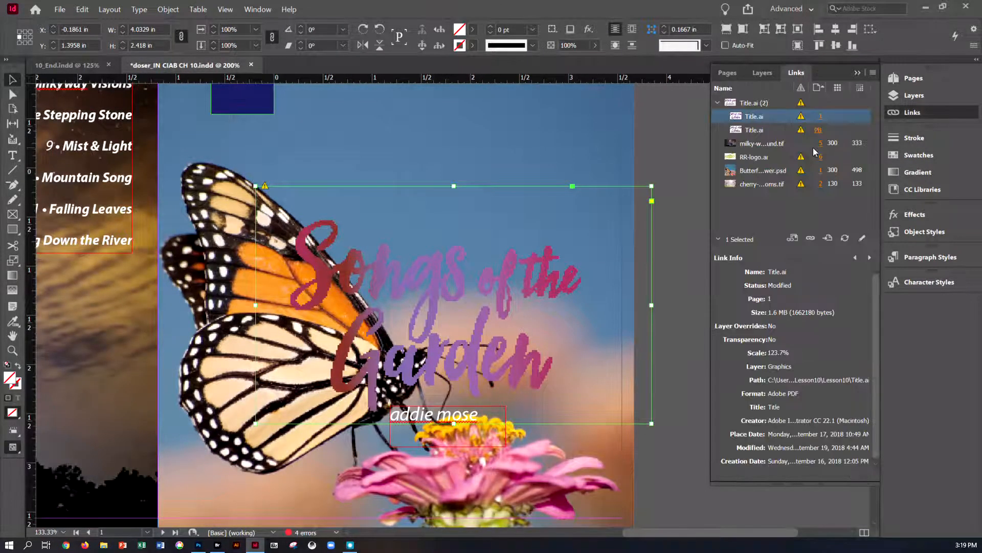
{"action": "double_click", "coordinate": [801, 104]}
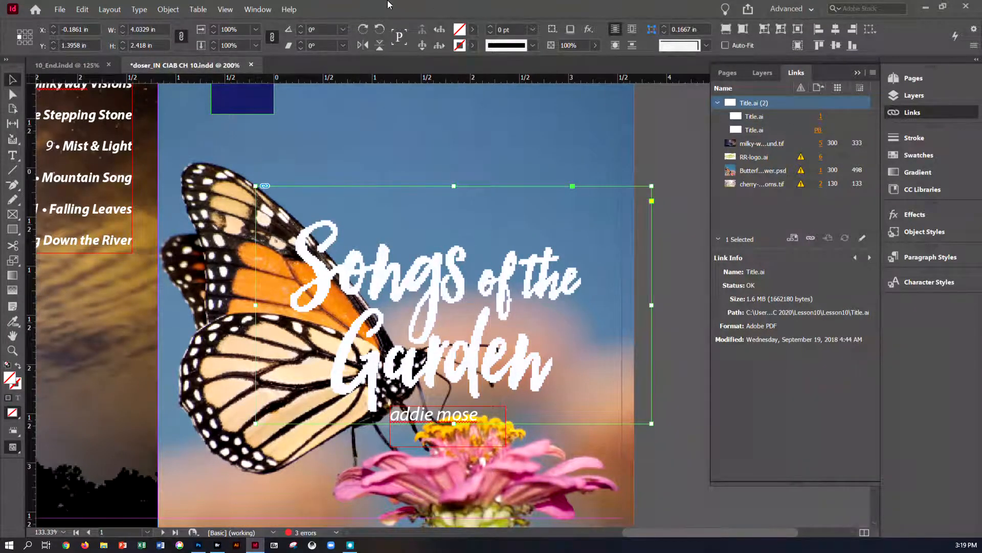
Step: Set the display performance to High Quality Display
{"action": "left_click", "coordinate": [228, 11]}
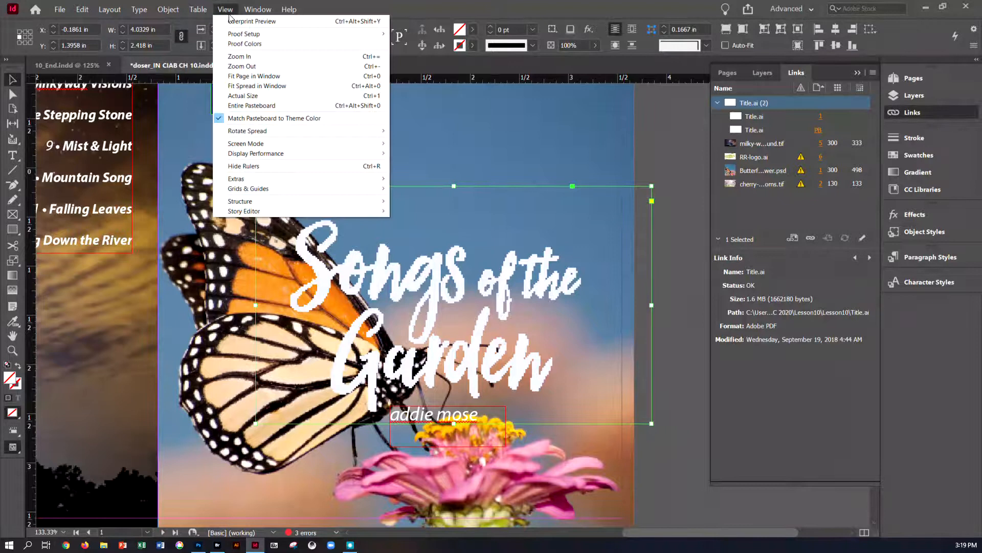
{"action": "mouse_move", "coordinate": [256, 153]}
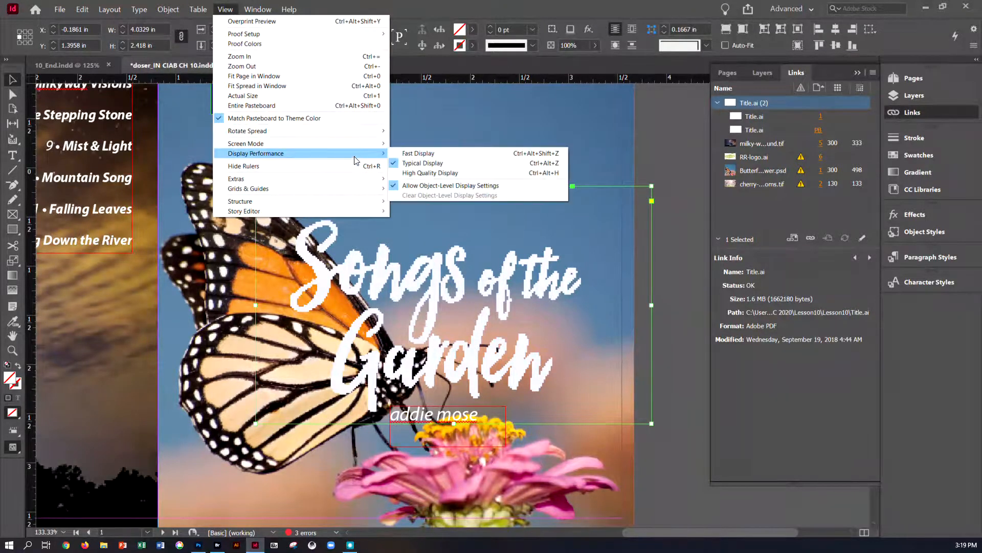
{"action": "left_click", "coordinate": [410, 171]}
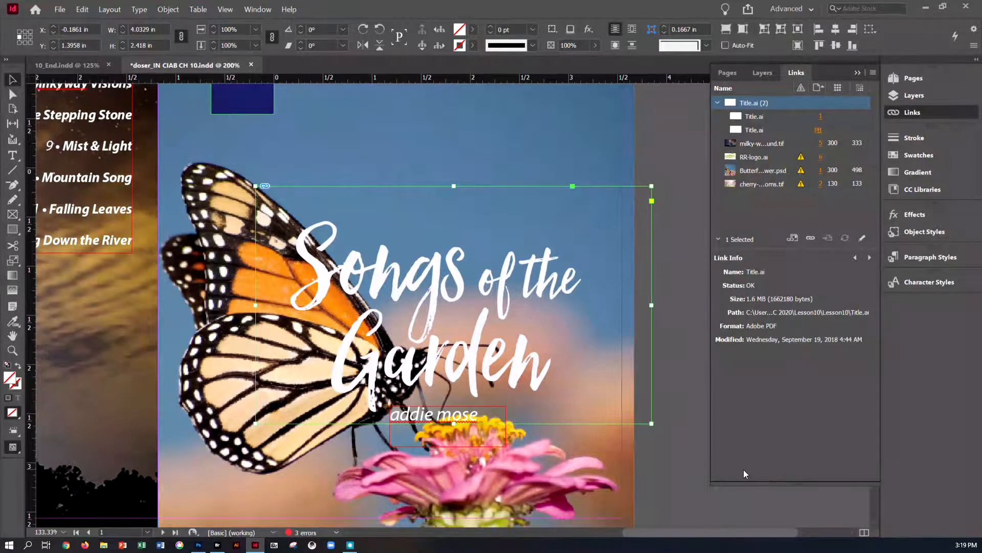
Step: Select the butterfly background image and update its modified Butterfly-on-flower.psd link
{"action": "scroll", "coordinate": [653, 156], "scroll_direction": "up", "scroll_amount": 3}
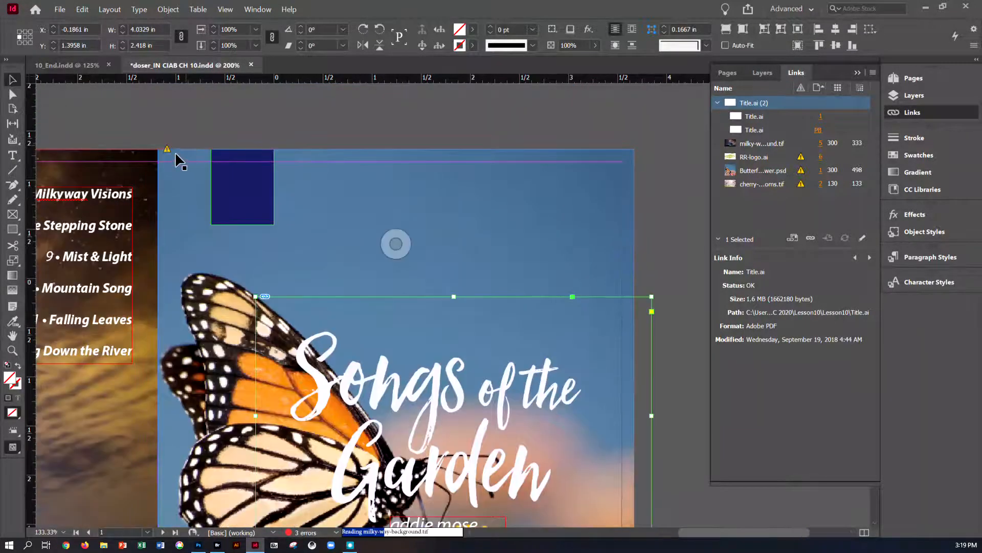
{"action": "left_click", "coordinate": [176, 155]}
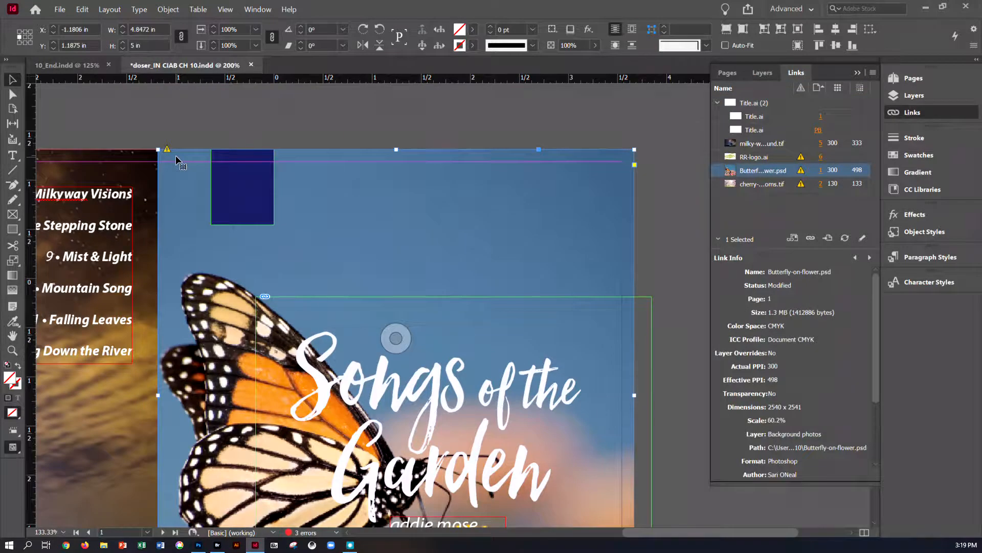
{"action": "left_click", "coordinate": [842, 239]}
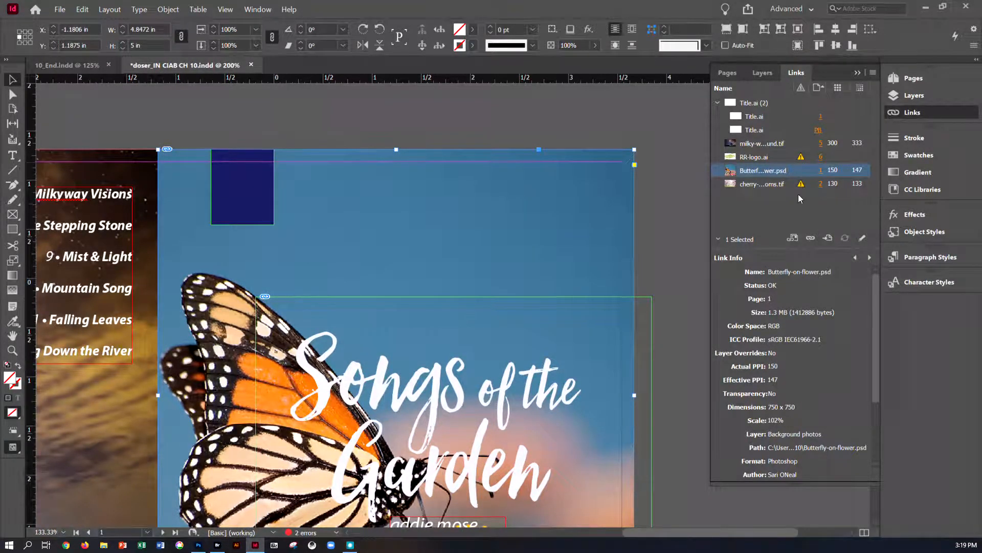
Step: Relink RR-logo.ai to RR-logo-vector.ai in the RR_logos folder, and update the modified cherry-blossoms.tif link
{"action": "left_click", "coordinate": [801, 158]}
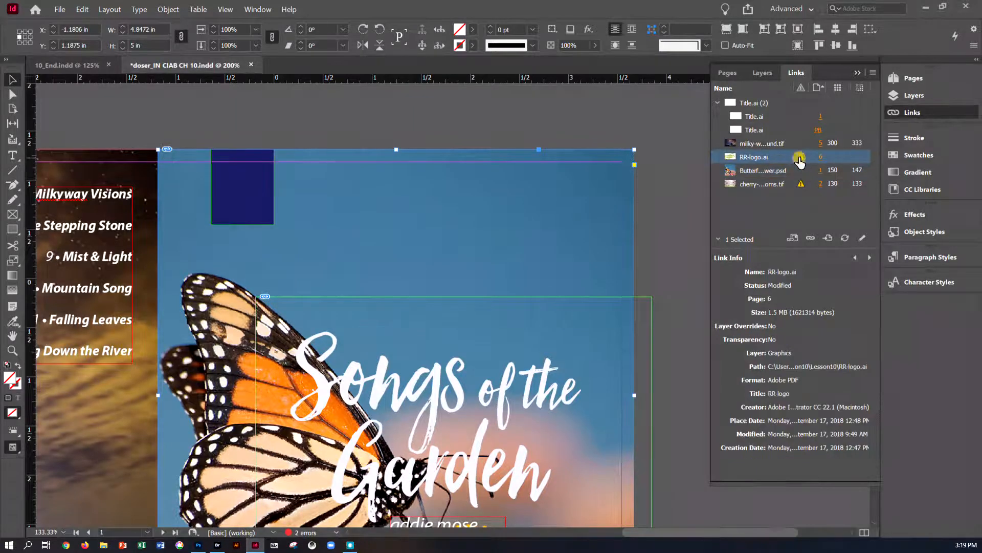
{"action": "left_click", "coordinate": [822, 158]}
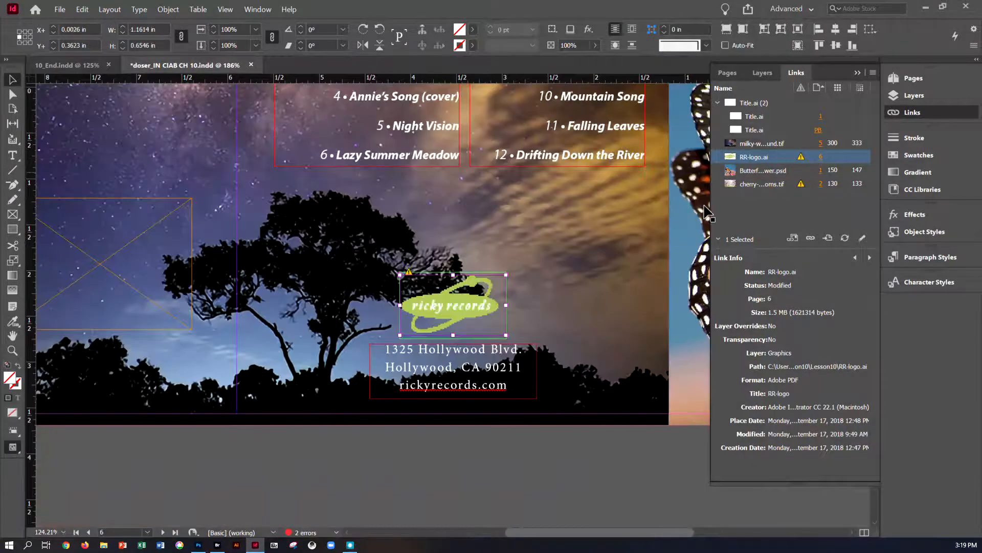
{"action": "left_click", "coordinate": [811, 238]}
{"action": "left_click_drag", "start_coordinate": [532, 141], "coordinate": [453, 66]}
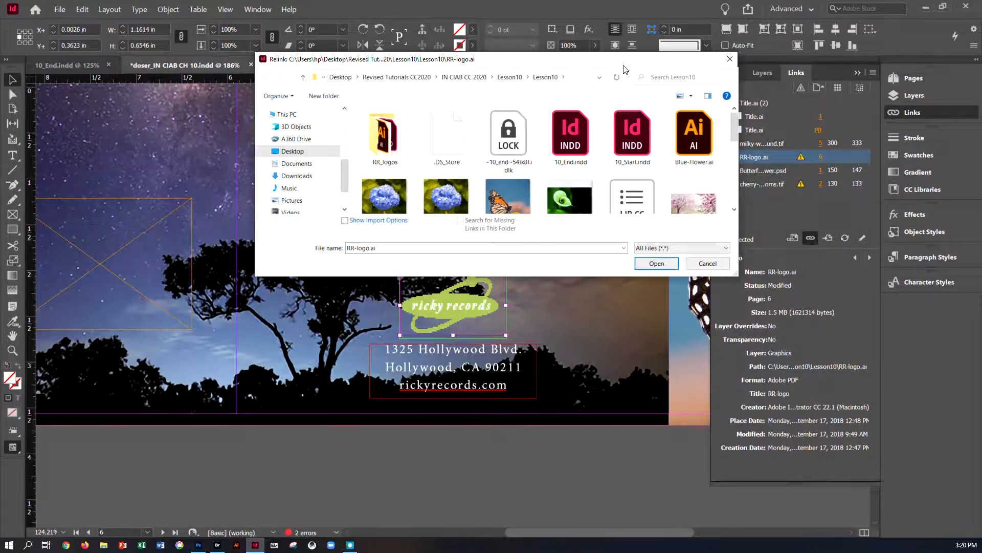
{"action": "left_click_drag", "start_coordinate": [628, 66], "coordinate": [595, 66]}
{"action": "double_click", "coordinate": [354, 143]}
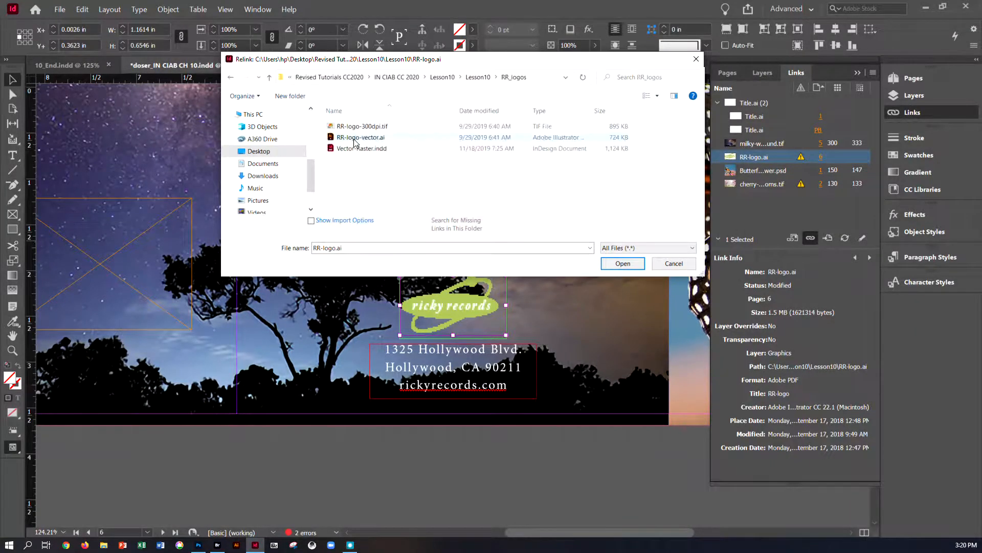
{"action": "left_click", "coordinate": [392, 138]}
{"action": "left_click", "coordinate": [622, 266]}
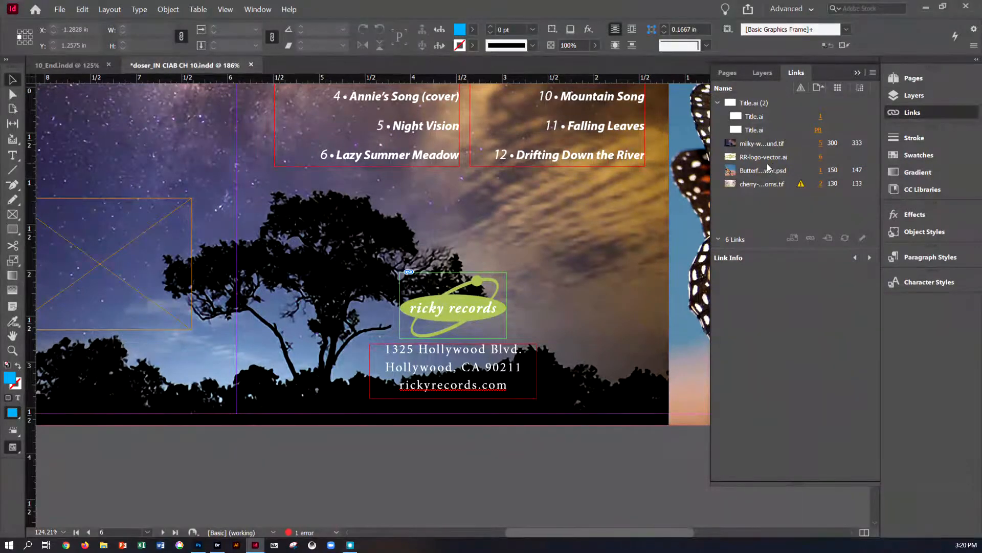
{"action": "double_click", "coordinate": [801, 185]}
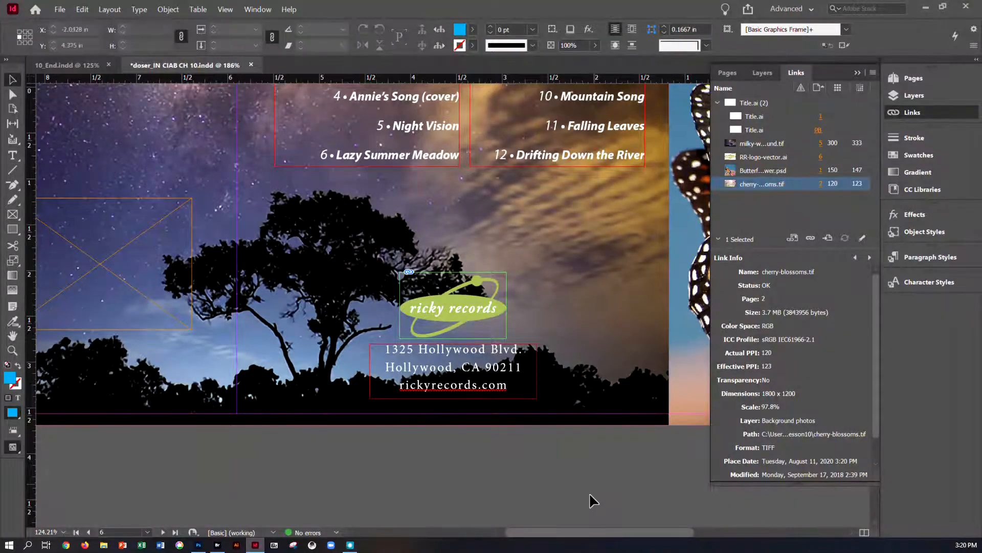
Step: Relink the cover's butterfly background image to Cover-PinkFlower.psd in the Lesson10 folder
{"action": "left_click_drag", "start_coordinate": [591, 532], "coordinate": [711, 532]}
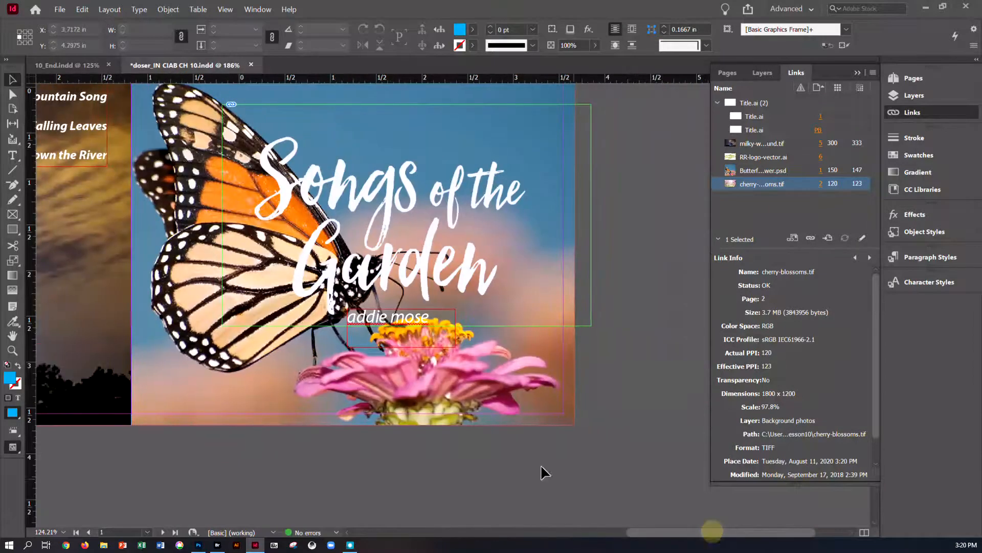
{"action": "left_click", "coordinate": [527, 426]}
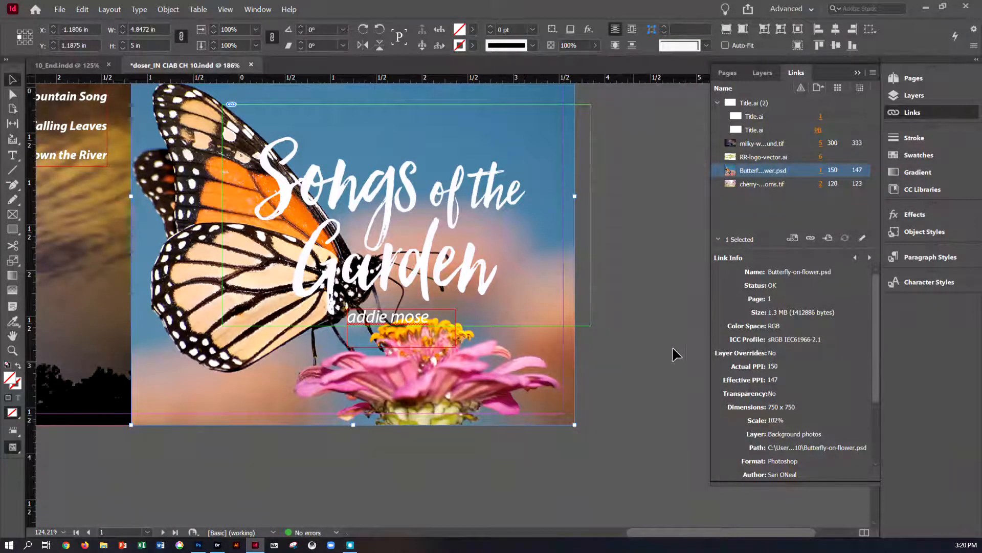
{"action": "left_click", "coordinate": [811, 238]}
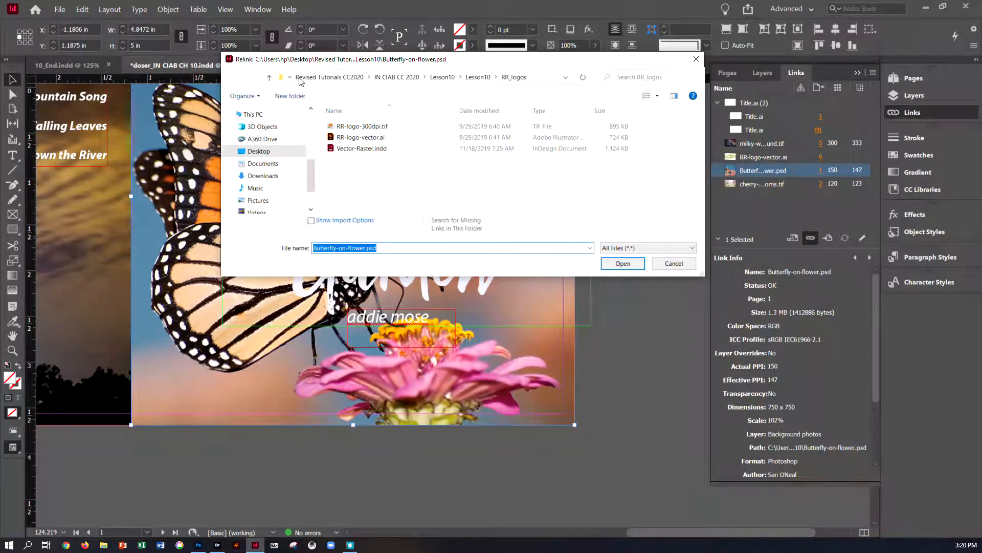
{"action": "left_click", "coordinate": [478, 77]}
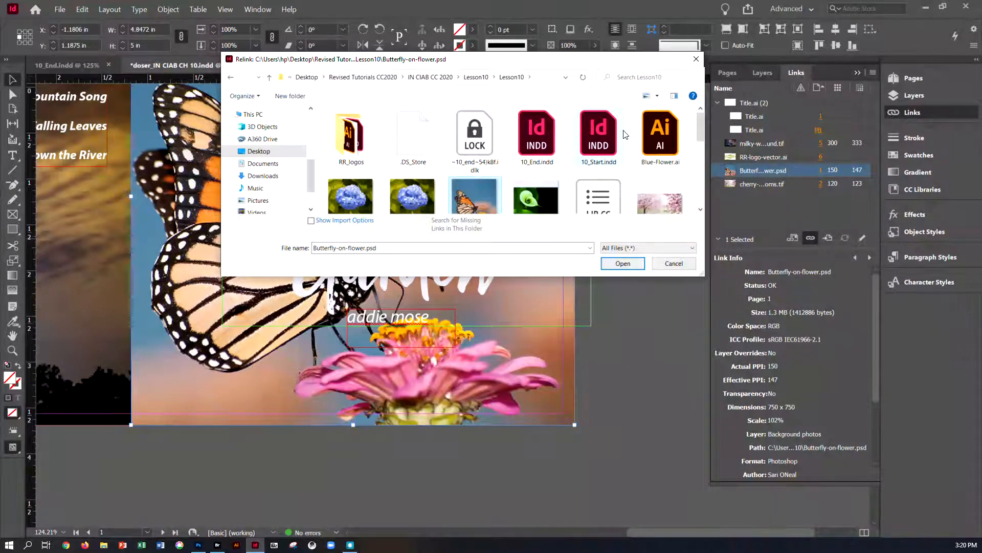
{"action": "scroll", "coordinate": [621, 133], "scroll_direction": "down", "scroll_amount": 1}
{"action": "scroll", "coordinate": [625, 134], "scroll_direction": "down", "scroll_amount": 2}
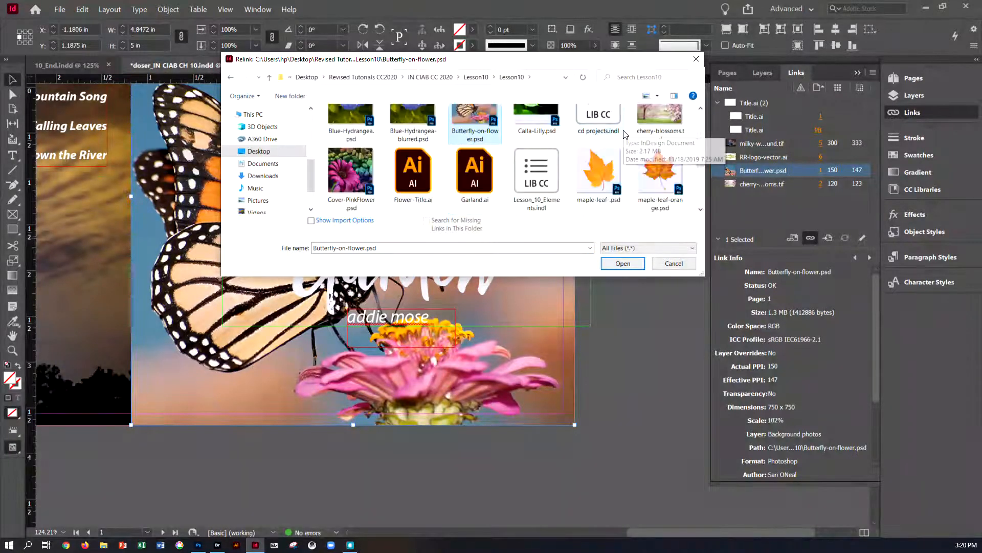
{"action": "left_click", "coordinate": [349, 177]}
{"action": "left_click", "coordinate": [616, 263]}
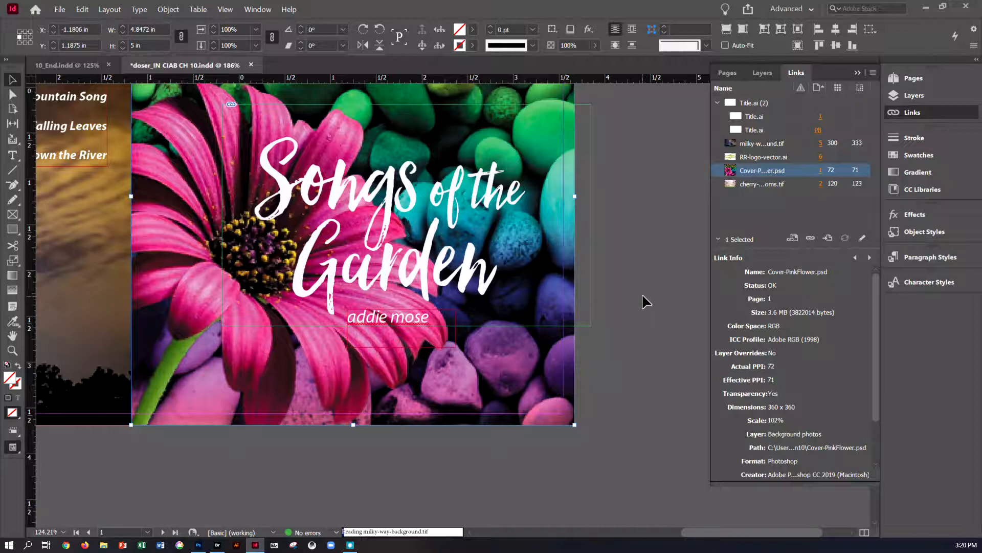
Step: Save the document
{"action": "key", "text": "ctrl+minus"}
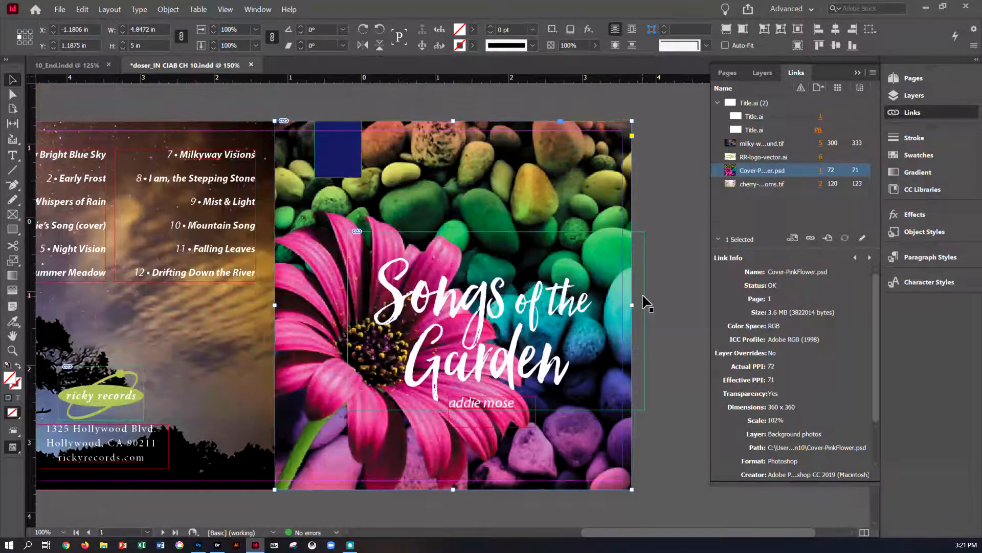
{"action": "key", "text": "ctrl+s"}
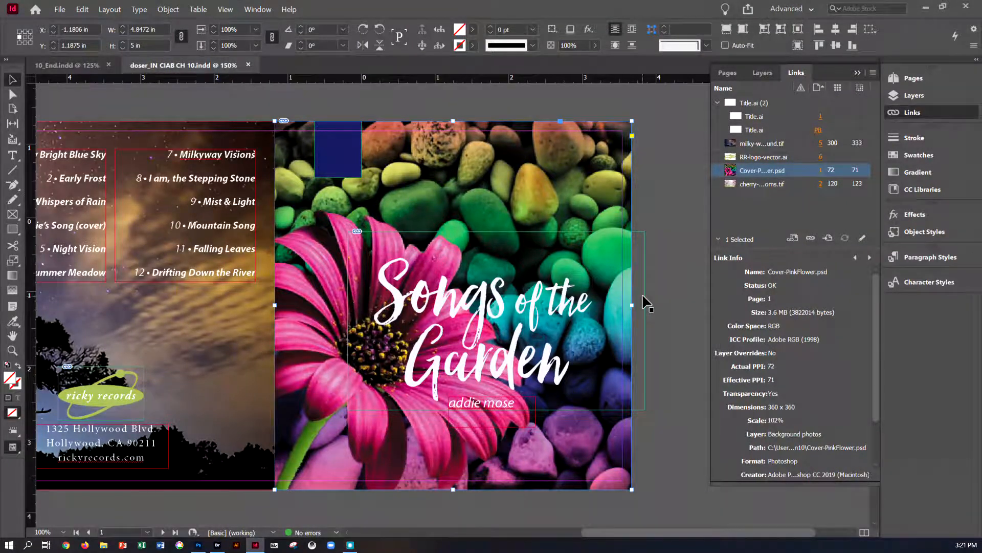
Step: Go to the spread containing pages 5, 6 and 1
{"action": "right_click", "coordinate": [539, 319]}
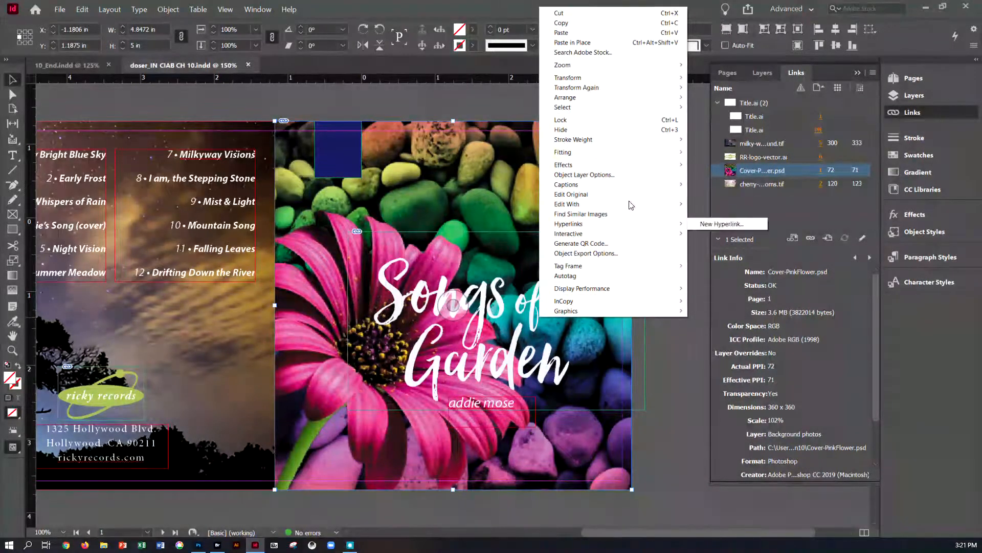
{"action": "left_click", "coordinate": [726, 76]}
{"action": "left_click", "coordinate": [727, 76]}
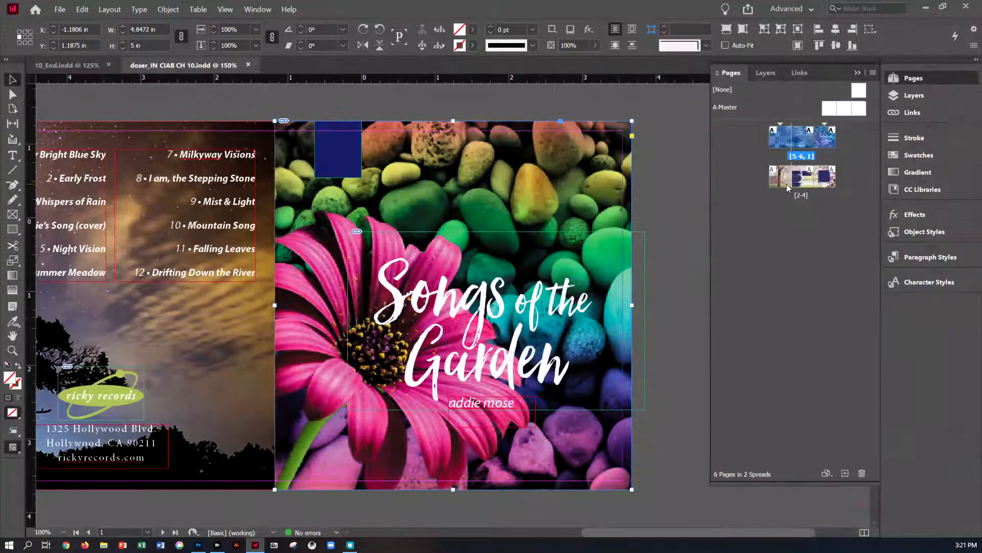
{"action": "double_click", "coordinate": [785, 140]}
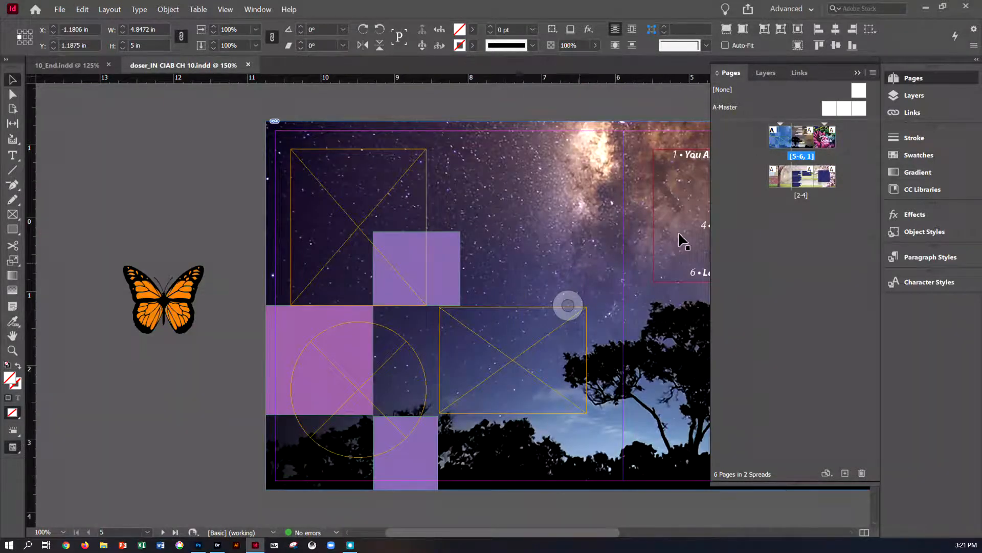
Step: Make the Photos layer the active layer and deselect everything
{"action": "left_click", "coordinate": [765, 75]}
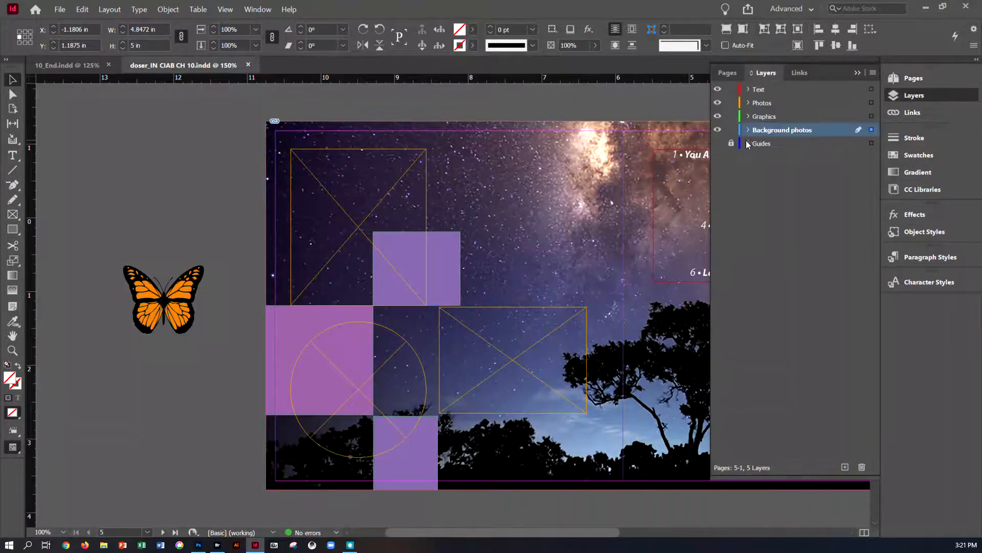
{"action": "left_click", "coordinate": [799, 102]}
{"action": "left_click", "coordinate": [872, 104]}
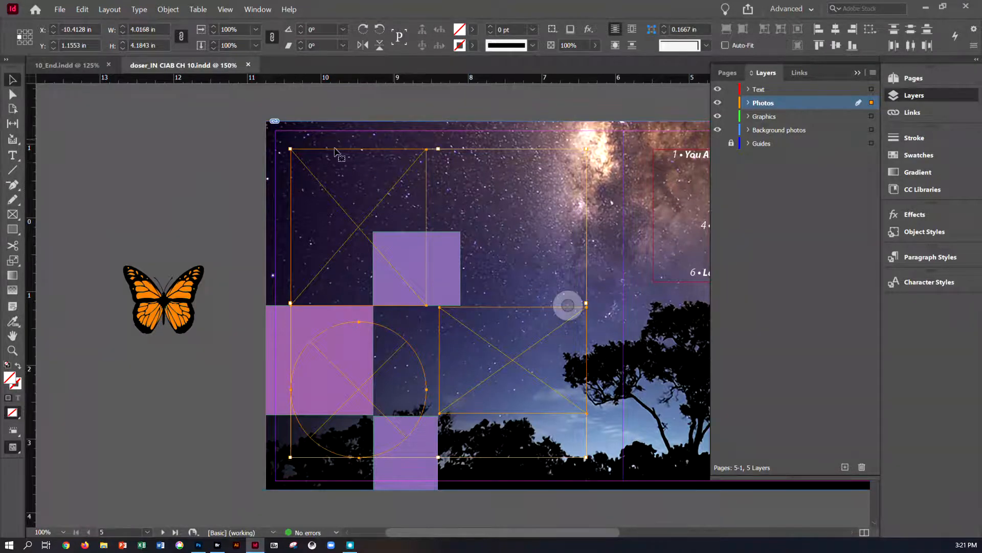
{"action": "left_click", "coordinate": [198, 167]}
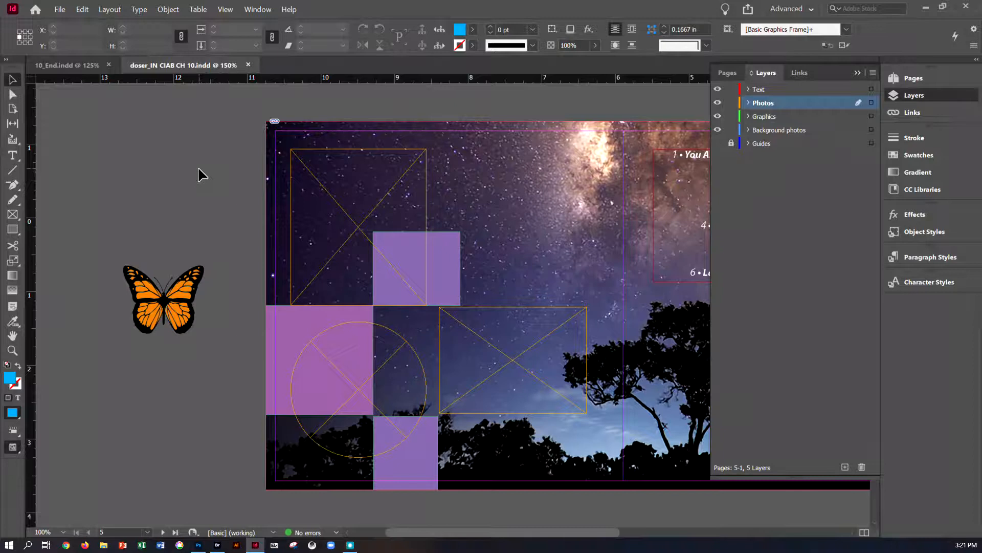
Step: Place Blue-Hydrangea.psd from the Lesson10 folder near the top of the spread
{"action": "left_click", "coordinate": [64, 10]}
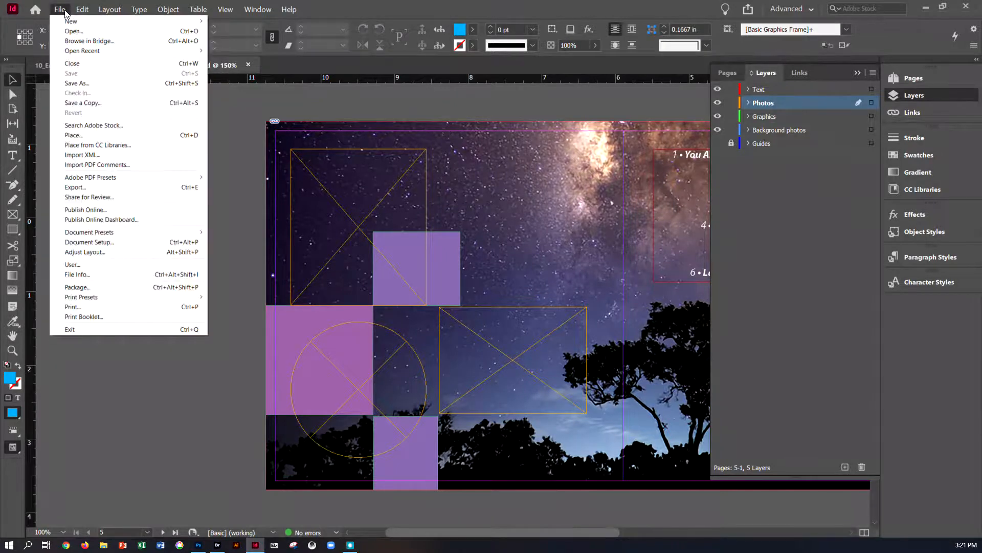
{"action": "left_click", "coordinate": [75, 135]}
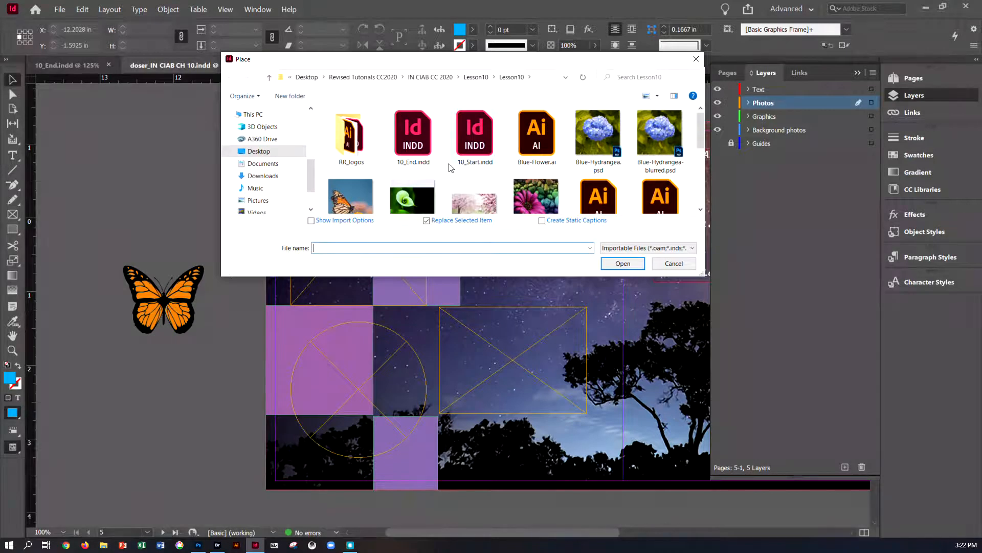
{"action": "left_click", "coordinate": [591, 149]}
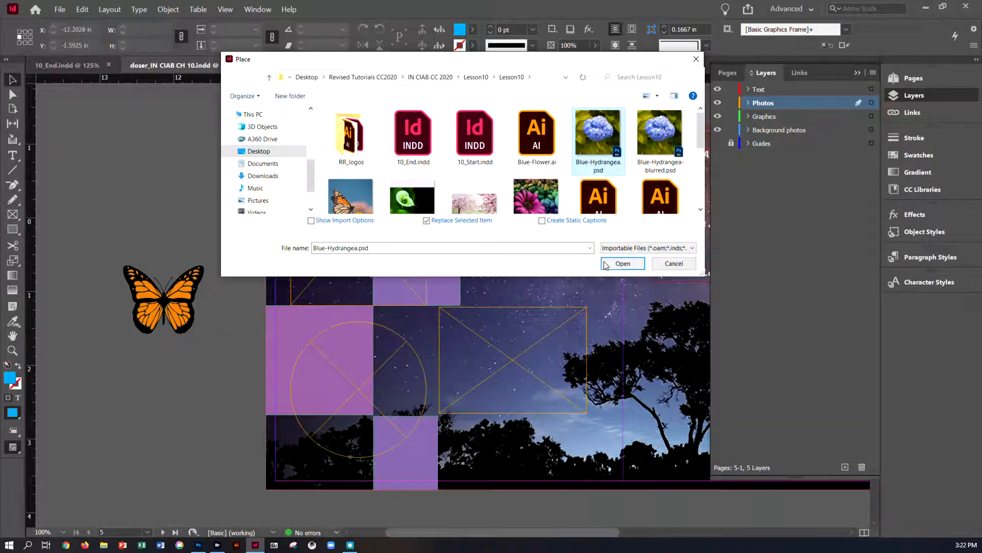
{"action": "left_click", "coordinate": [603, 262]}
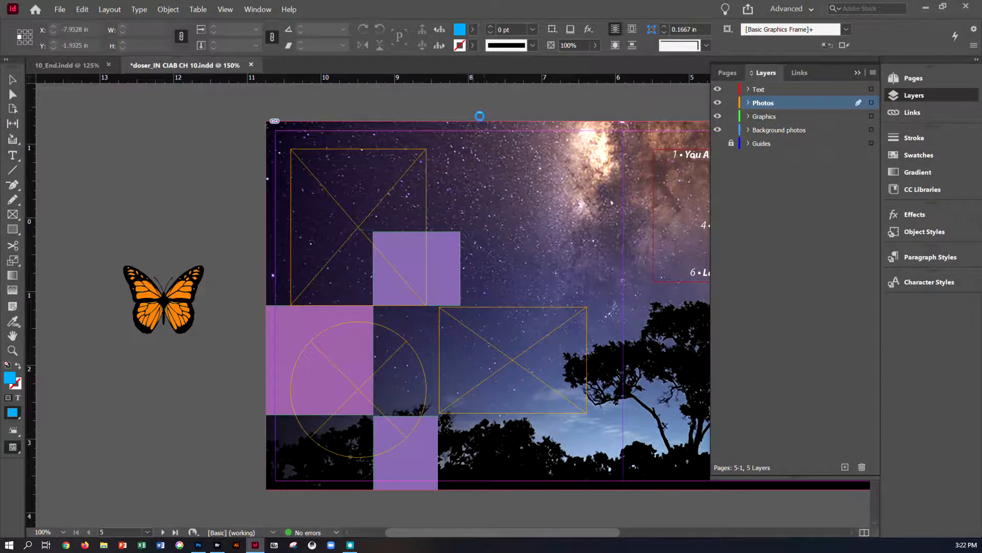
{"action": "left_click", "coordinate": [471, 100]}
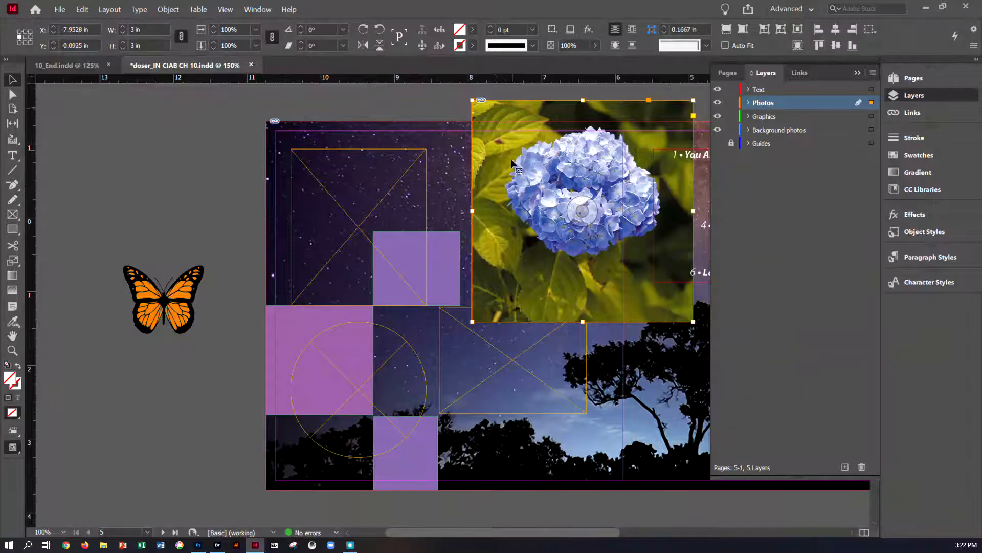
Step: Scale the placed hydrangea frame down to about 1.77 in square
{"action": "left_click_drag", "start_coordinate": [685, 307], "coordinate": [618, 217]}
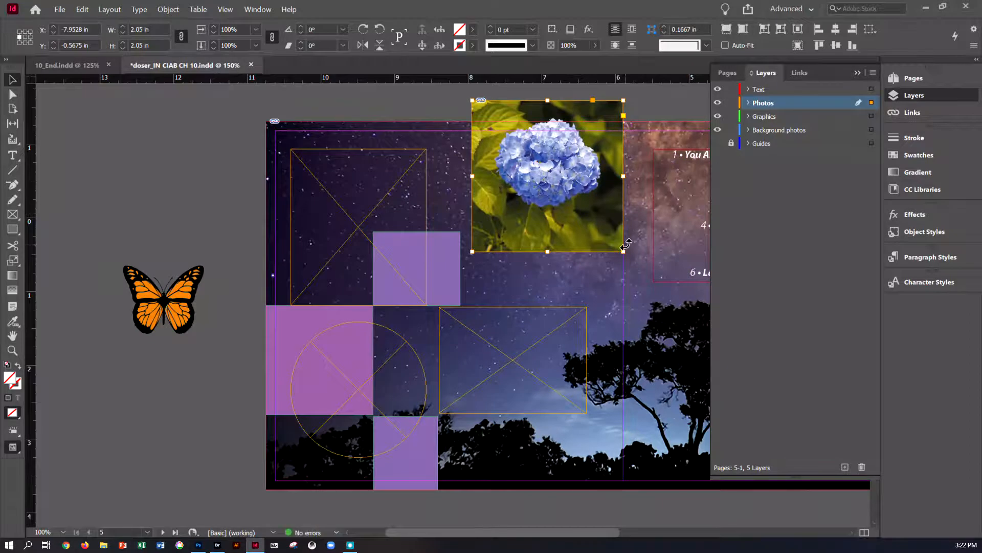
{"action": "left_click_drag", "start_coordinate": [622, 249], "coordinate": [599, 220]}
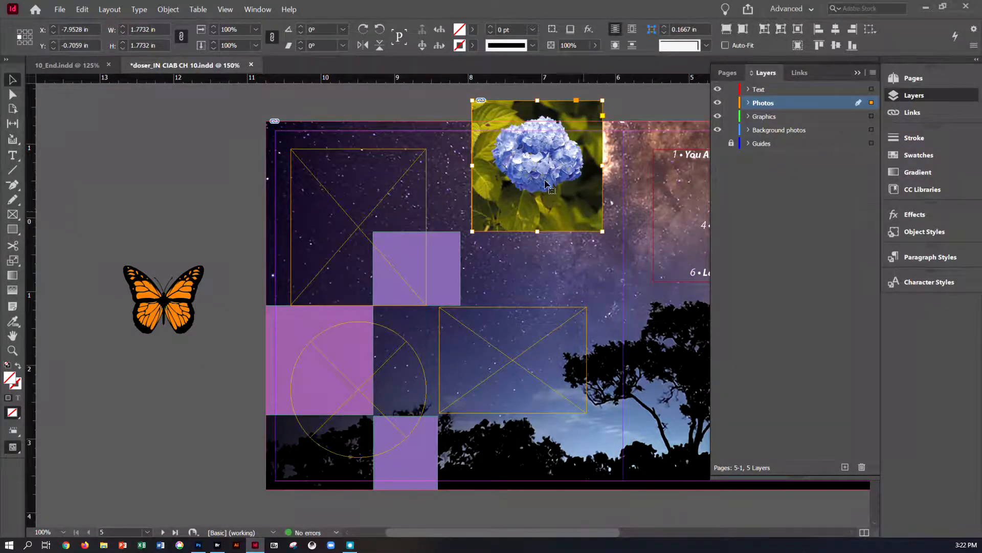
{"action": "left_click", "coordinate": [217, 134]}
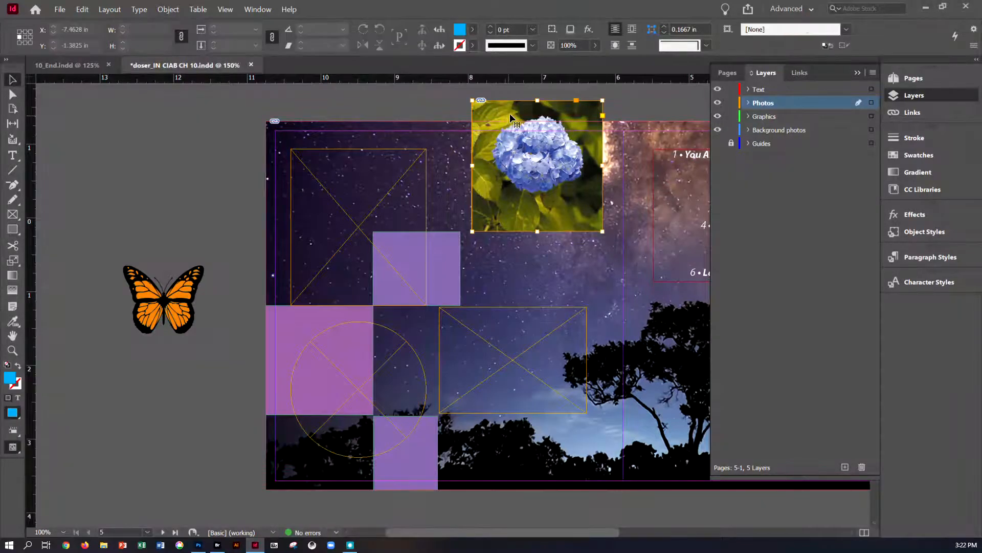
Step: Shift the hydrangea image slightly upward inside its frame
{"action": "left_click", "coordinate": [512, 119]}
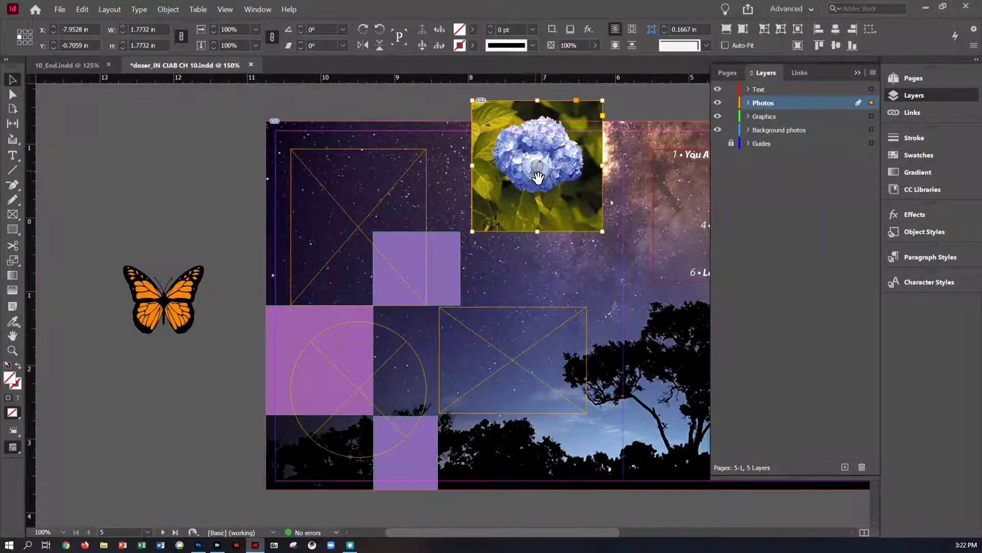
{"action": "mouse_move", "coordinate": [540, 169]}
{"action": "left_mouse_down"}
{"action": "mouse_move", "coordinate": [541, 177]}
{"action": "mouse_move", "coordinate": [543, 167]}
{"action": "left_mouse_up"}
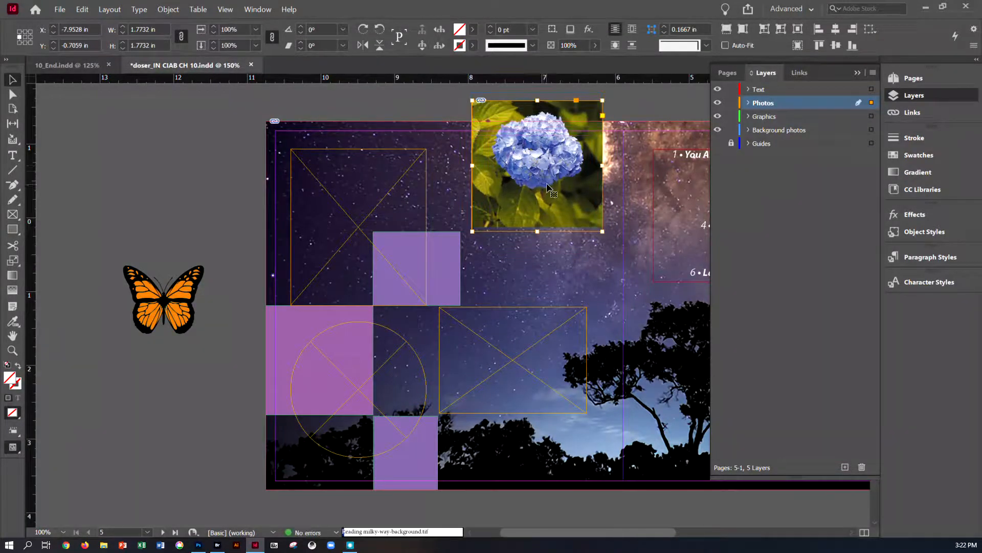
{"action": "left_click", "coordinate": [541, 165]}
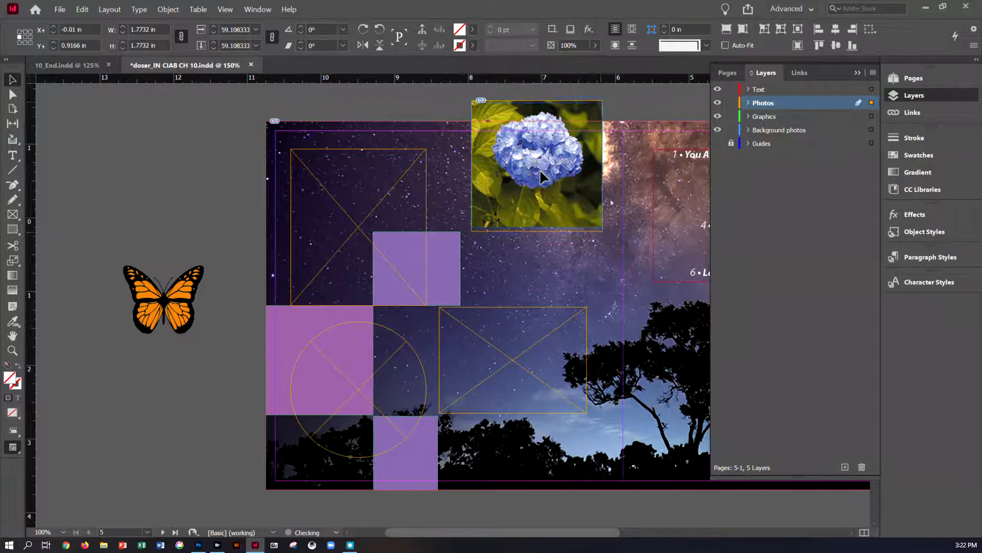
{"action": "left_click_drag", "start_coordinate": [541, 177], "coordinate": [540, 183]}
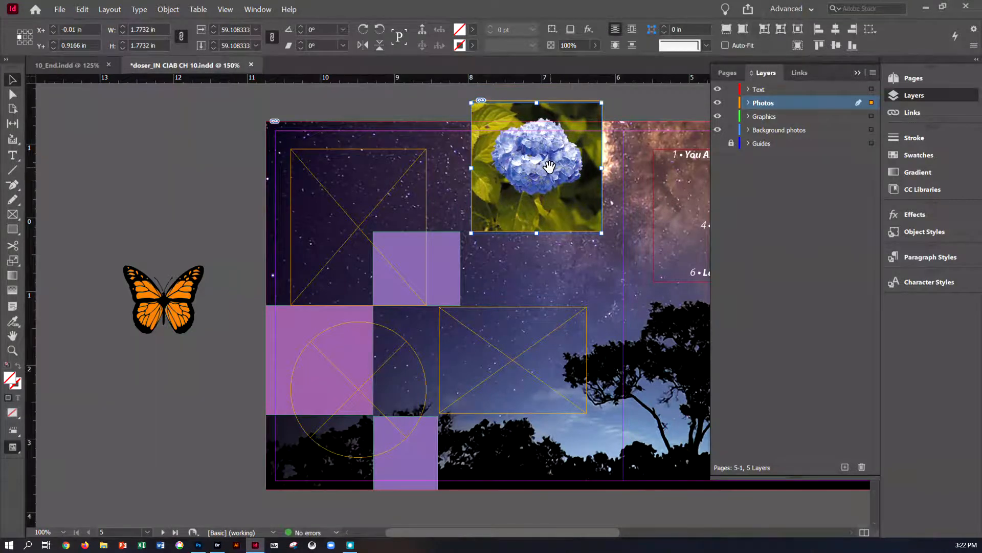
{"action": "key", "text": "Down"}
{"action": "key", "text": "Down"}
{"action": "key", "text": "Up"}
{"action": "key", "text": "Up"}
{"action": "key", "text": "Up"}
{"action": "key", "text": "Up"}
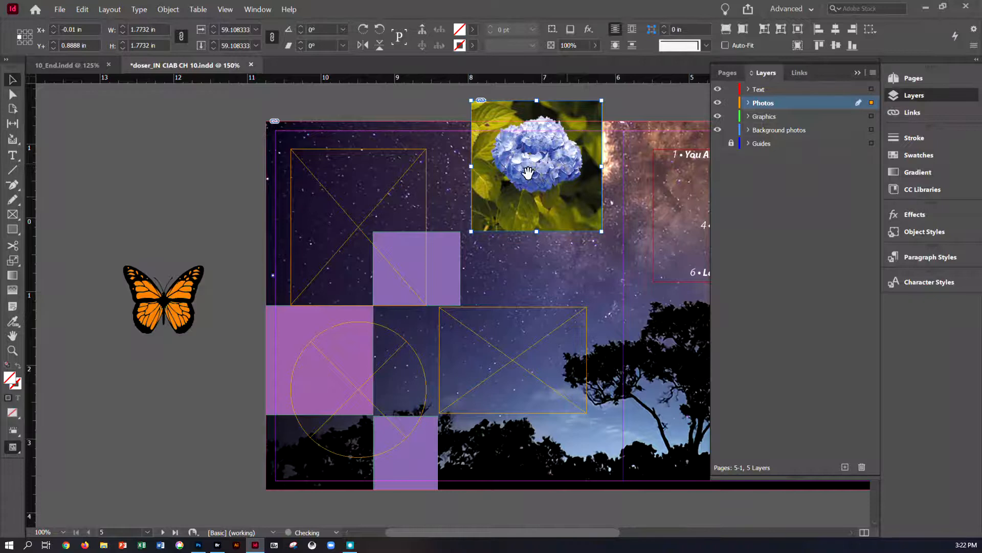
Step: Move the hydrangea frame down so its top aligns with the placeholder frames on the page
{"action": "left_click", "coordinate": [429, 101]}
{"action": "double_click", "coordinate": [527, 108]}
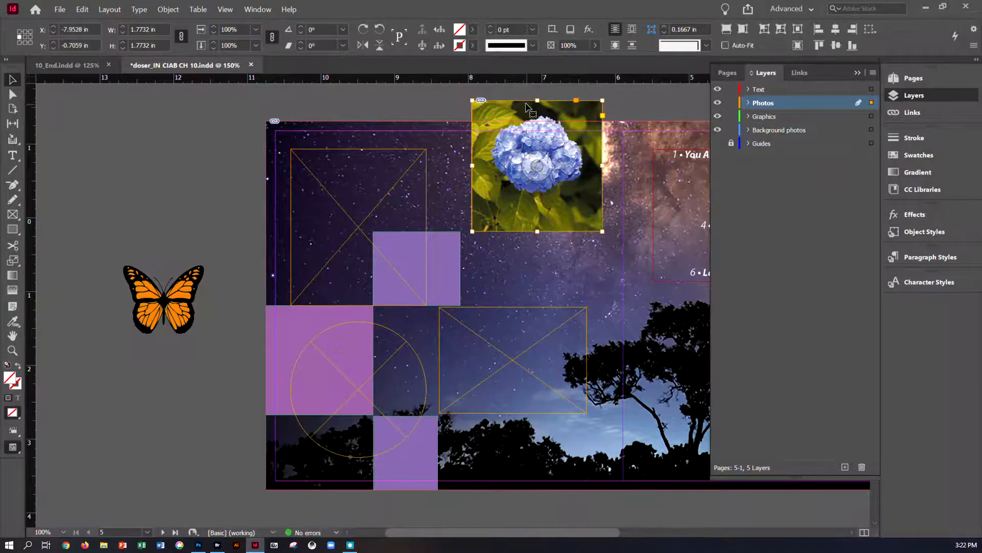
{"action": "left_click_drag", "start_coordinate": [521, 128], "coordinate": [517, 148]}
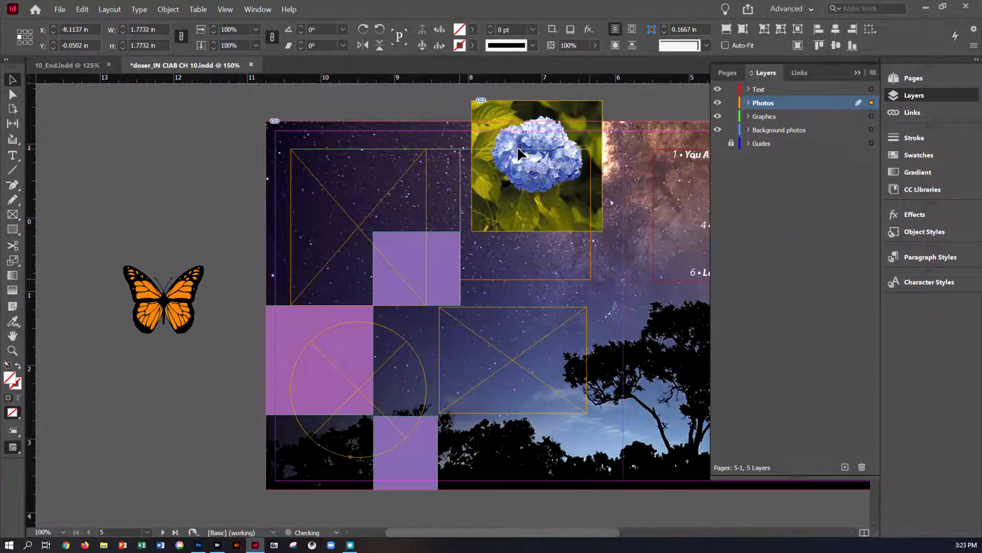
{"action": "left_click_drag", "start_coordinate": [516, 145], "coordinate": [513, 146]}
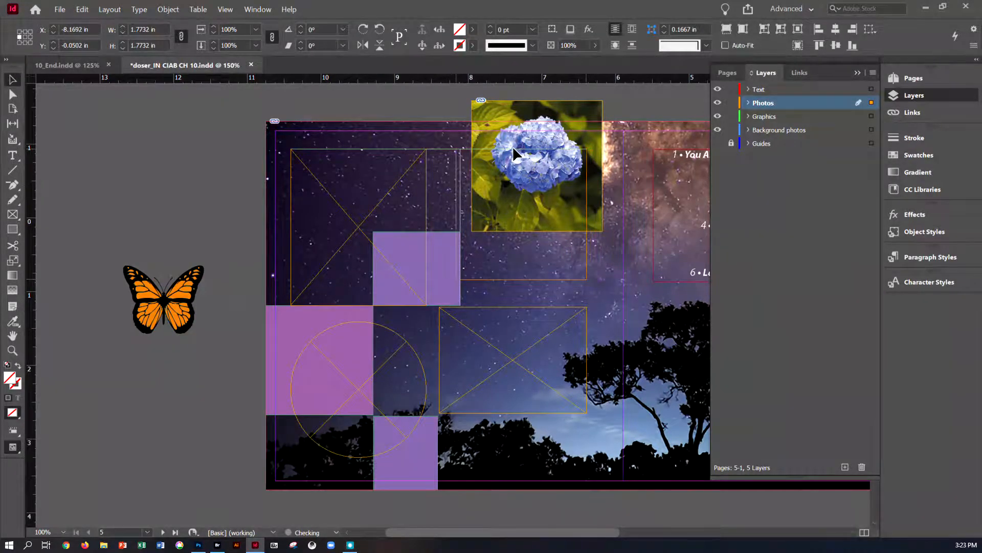
{"action": "left_click_drag", "start_coordinate": [509, 149], "coordinate": [514, 152]}
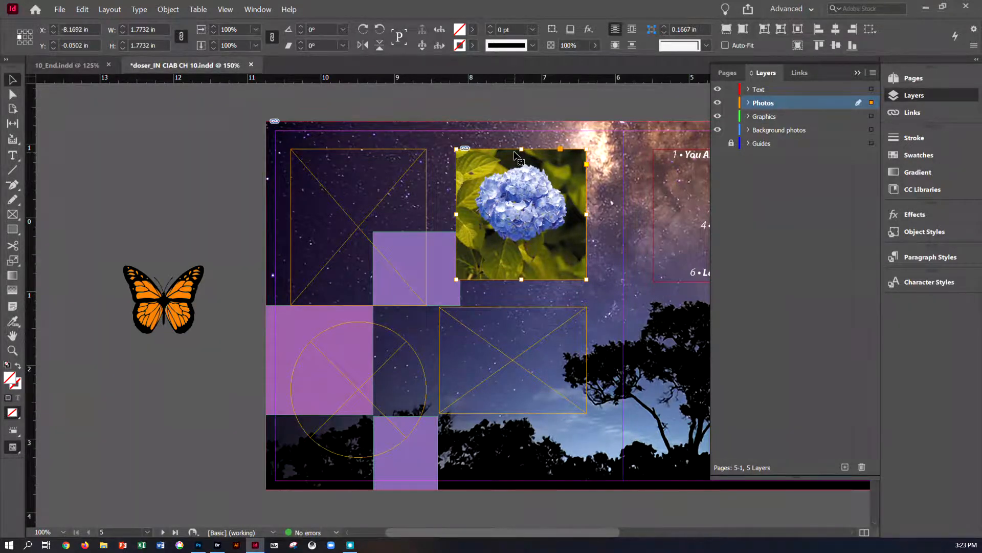
Step: Enlarge the hydrangea image inside its frame to about 2.61 in and nudge it slightly right
{"action": "left_click", "coordinate": [524, 214]}
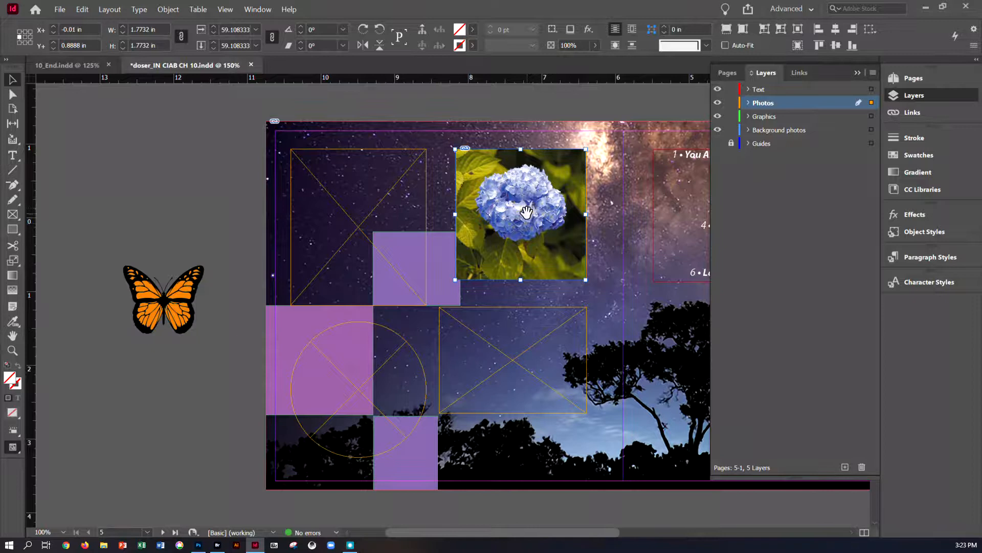
{"action": "left_click", "coordinate": [226, 207]}
{"action": "left_click", "coordinate": [530, 217]}
{"action": "left_click_drag", "start_coordinate": [586, 279], "coordinate": [613, 311]}
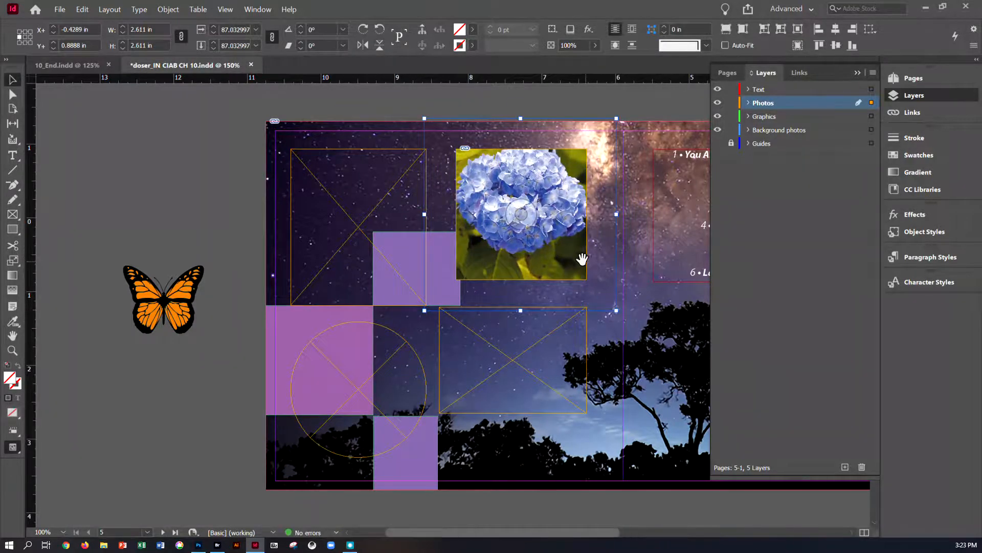
{"action": "mouse_move", "coordinate": [572, 230]}
{"action": "left_mouse_down"}
{"action": "mouse_move", "coordinate": [564, 243]}
{"action": "mouse_move", "coordinate": [568, 233]}
{"action": "left_mouse_up"}
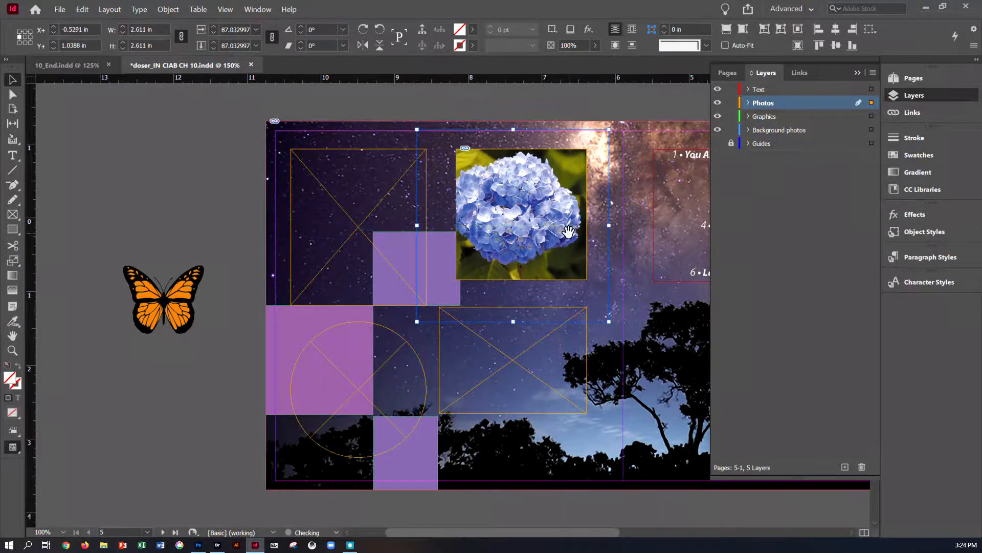
{"action": "key", "text": "Right"}
{"action": "key", "text": "Right"}
{"action": "key", "text": "Right"}
{"action": "key", "text": "Right"}
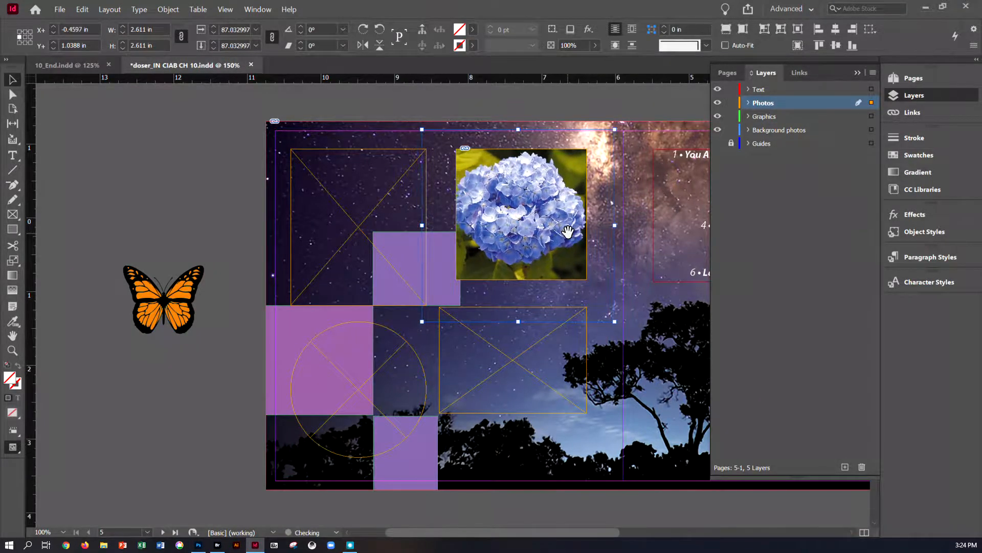
Step: Nudge the hydrangea image slightly right and up inside its frame and save the document
{"action": "key", "text": "Right"}
{"action": "key", "text": "Up"}
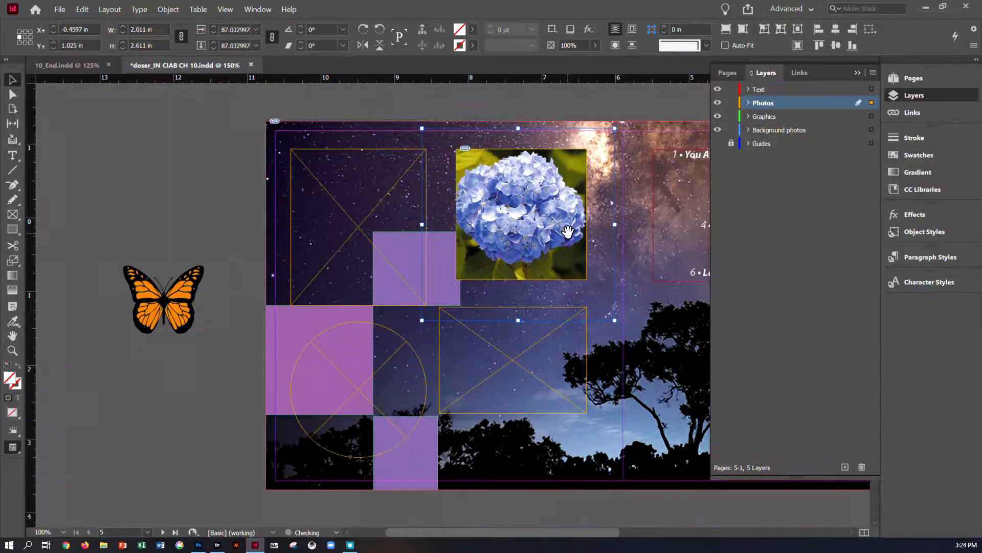
{"action": "key", "text": "Right"}
{"action": "key", "text": "Right"}
{"action": "key", "text": "Right"}
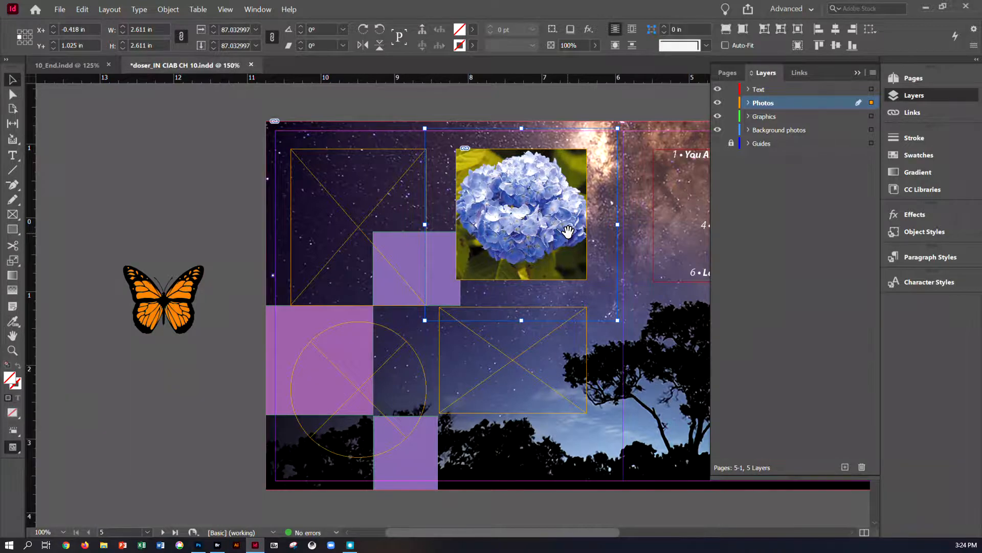
{"action": "left_click", "coordinate": [200, 107]}
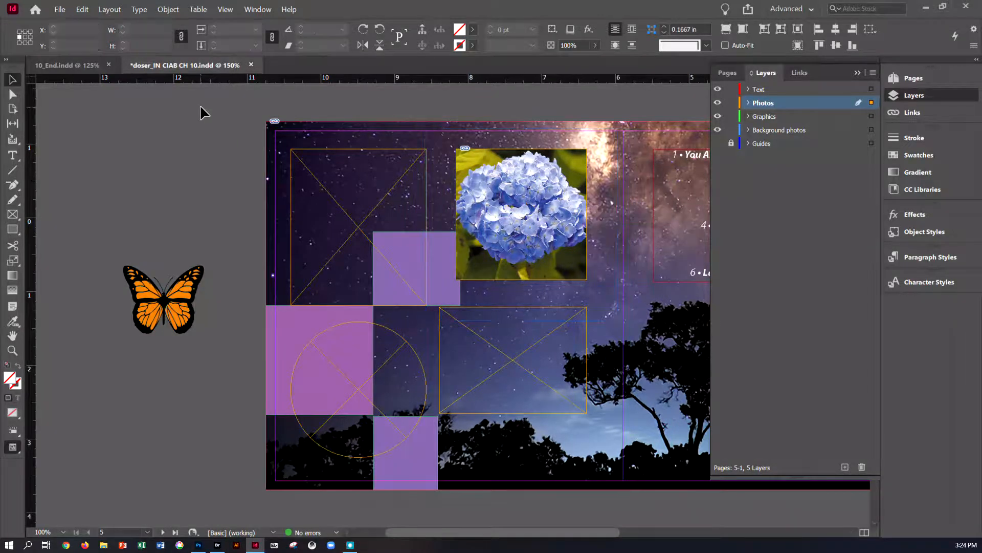
{"action": "key", "text": "ctrl+s"}
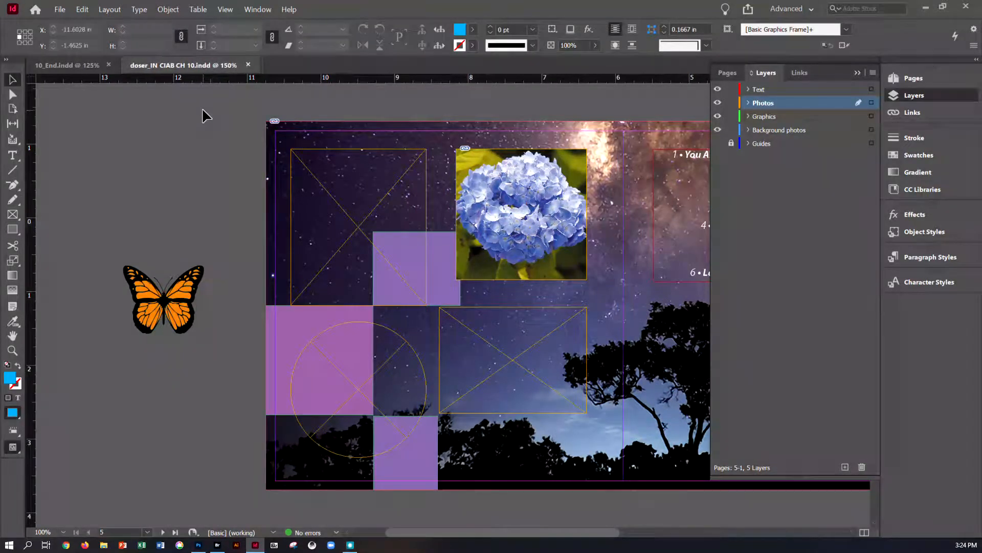
Step: Compare against the finished 10_End layout, then place Sunflower.jpg into the top-left placeholder frame
{"action": "left_click", "coordinate": [330, 174]}
{"action": "left_click", "coordinate": [89, 62]}
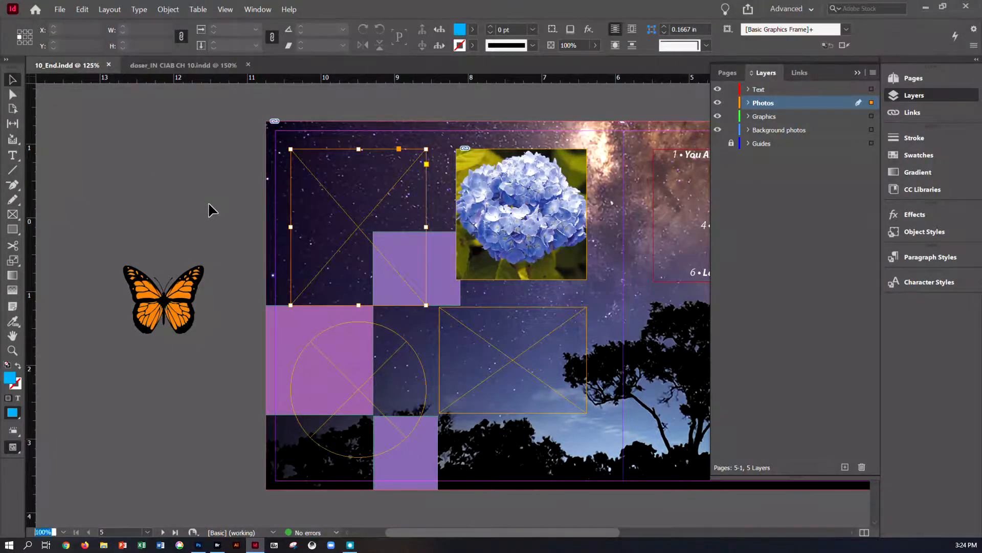
{"action": "scroll", "coordinate": [471, 179], "scroll_direction": "up", "scroll_amount": 10}
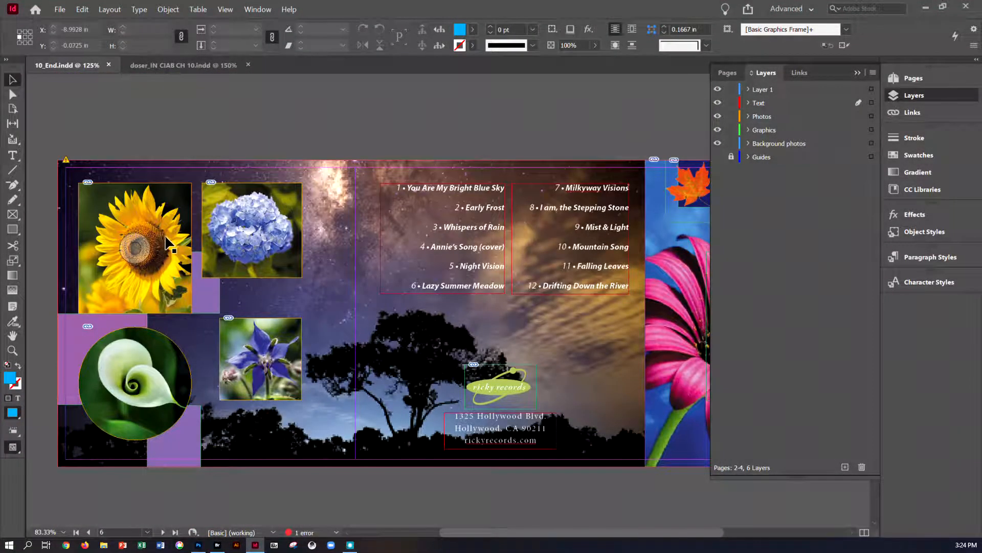
{"action": "left_click", "coordinate": [177, 66]}
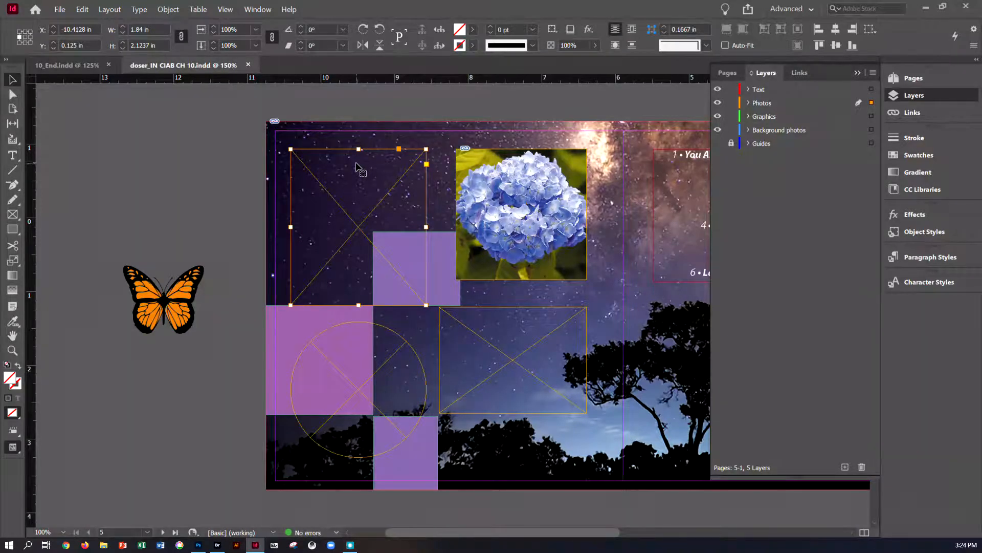
{"action": "left_click", "coordinate": [61, 10]}
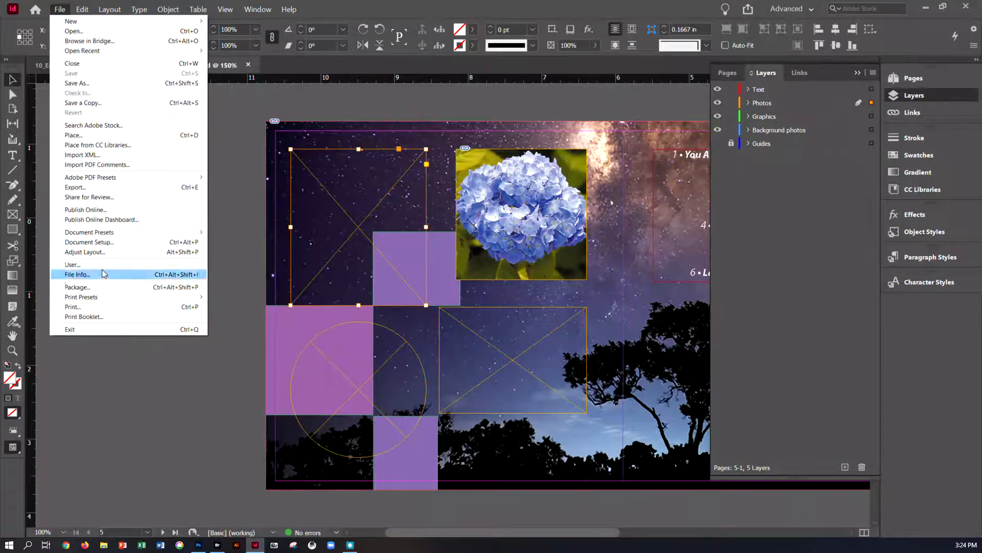
{"action": "left_click", "coordinate": [123, 138]}
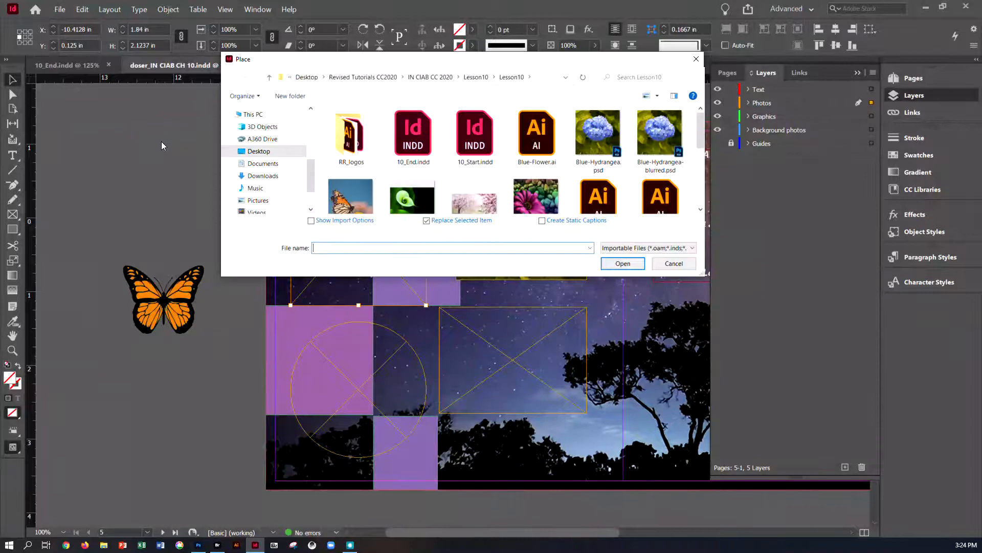
{"action": "scroll", "coordinate": [602, 199], "scroll_direction": "down", "scroll_amount": 3}
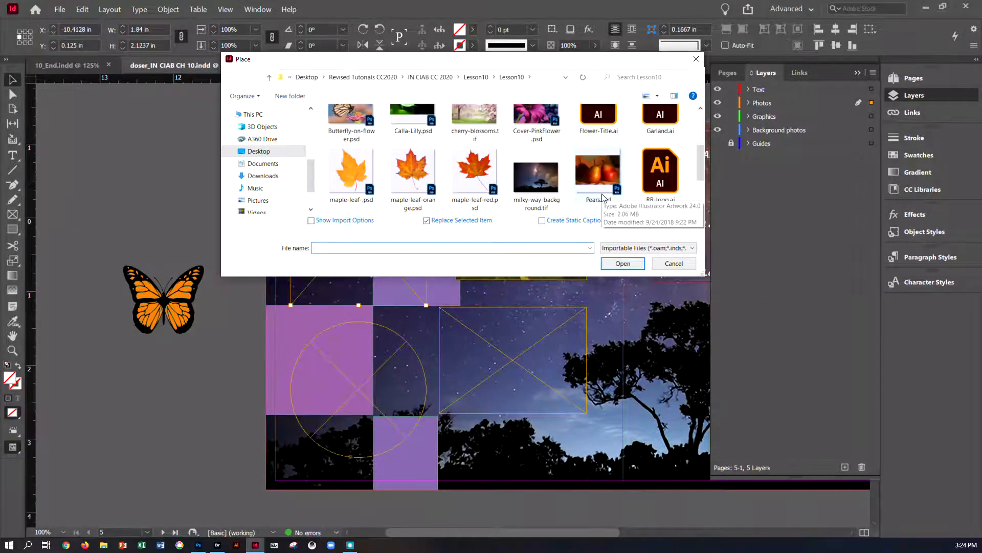
{"action": "scroll", "coordinate": [603, 200], "scroll_direction": "down", "scroll_amount": 1}
{"action": "left_click", "coordinate": [413, 184]}
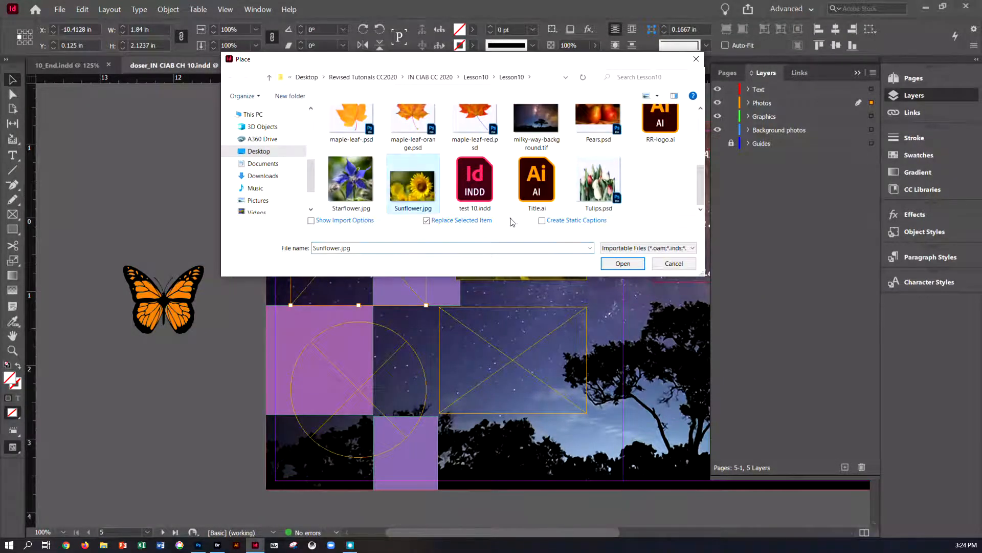
{"action": "left_click", "coordinate": [610, 263]}
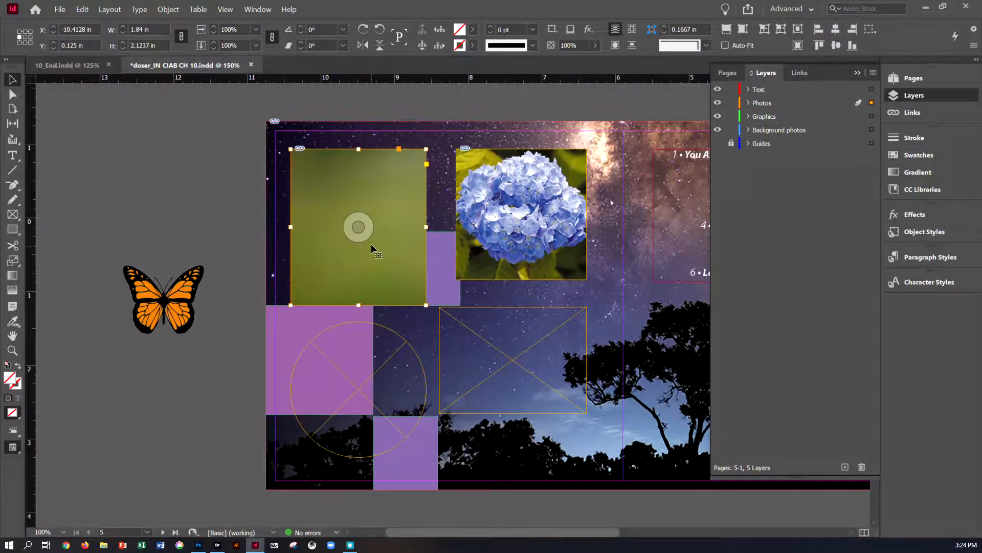
Step: Try the Fit Frame to Content option on the sunflower frame twice
{"action": "left_click", "coordinate": [360, 227]}
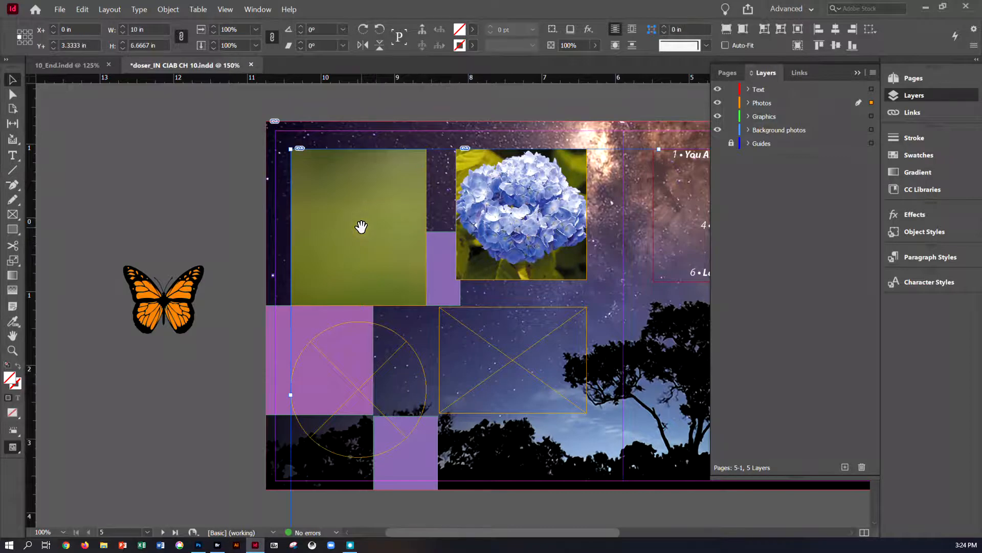
{"action": "key", "text": "ctrl+minus"}
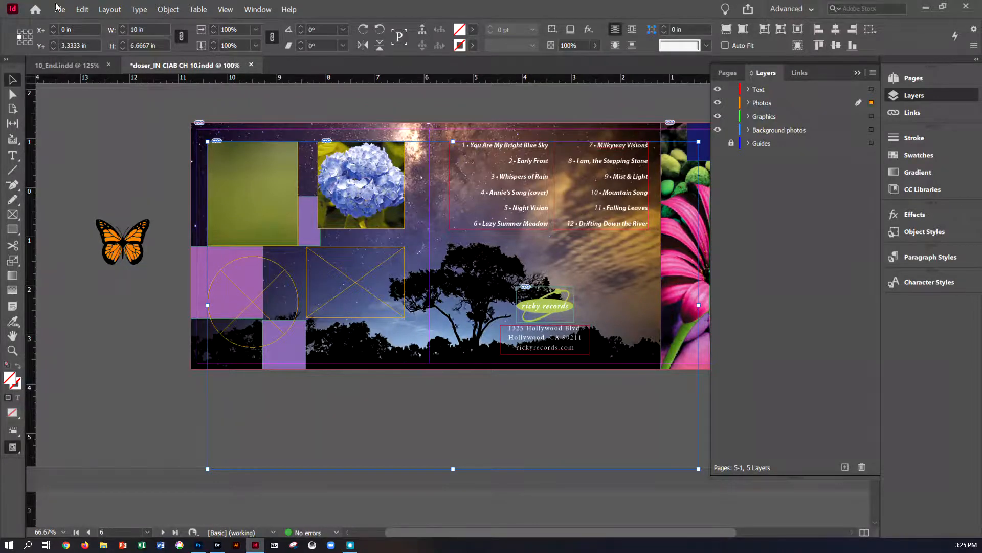
{"action": "left_click", "coordinate": [167, 9]}
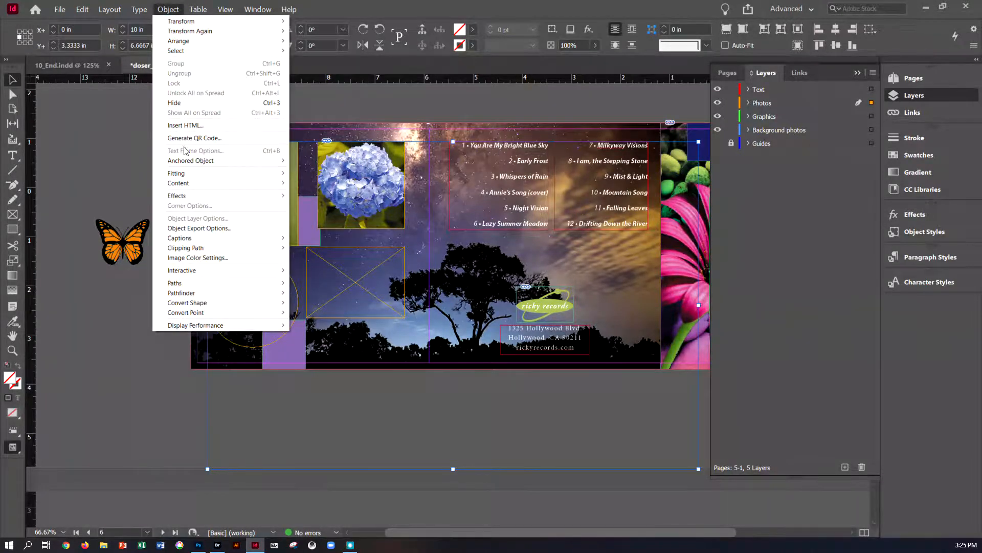
{"action": "mouse_move", "coordinate": [189, 175]}
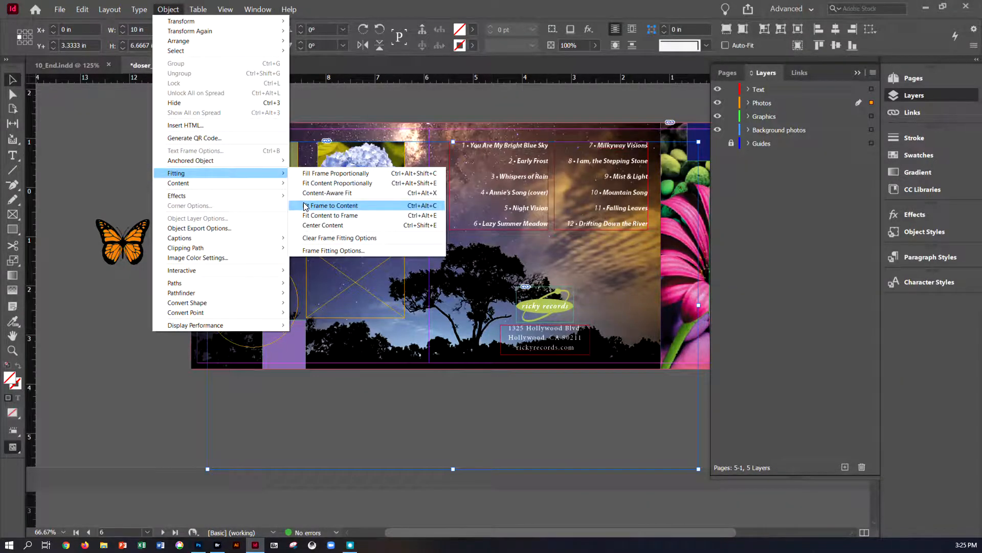
{"action": "left_click", "coordinate": [305, 205]}
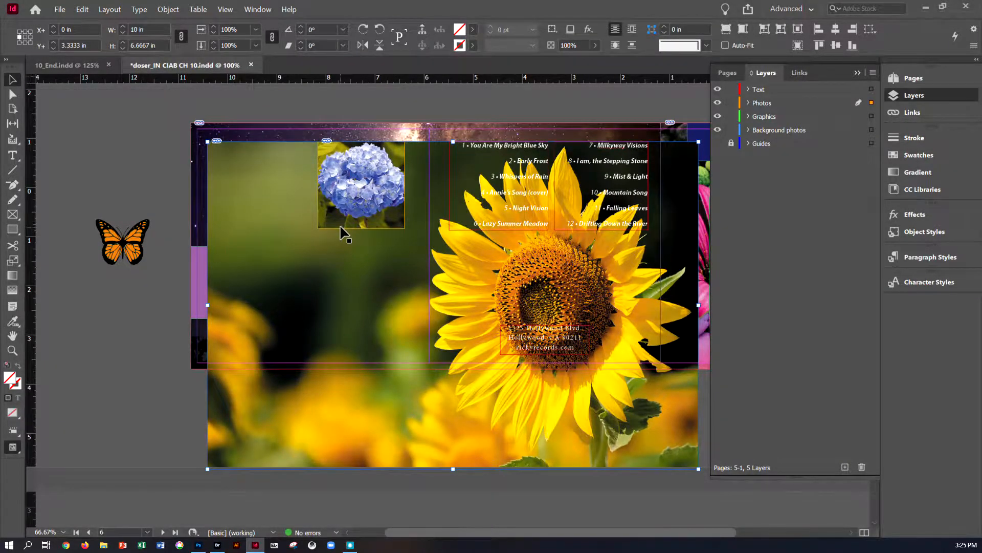
{"action": "key", "text": "ctrl+z"}
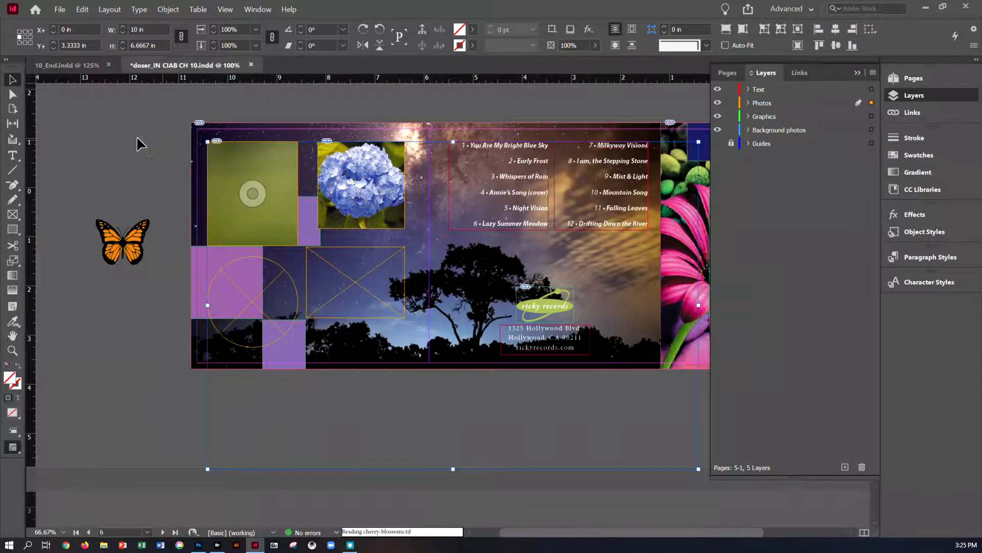
{"action": "left_click", "coordinate": [269, 158]}
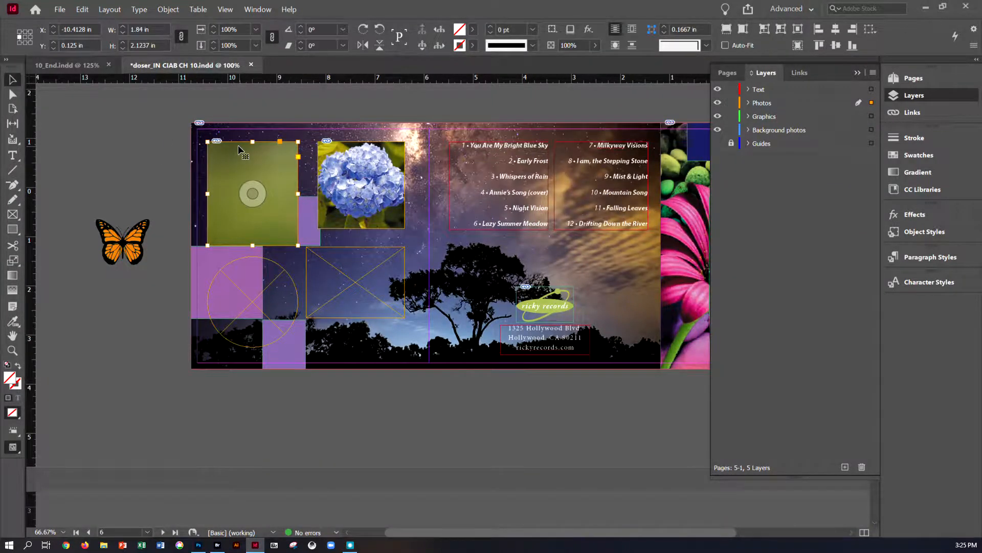
{"action": "left_click", "coordinate": [167, 10]}
{"action": "mouse_move", "coordinate": [261, 173]}
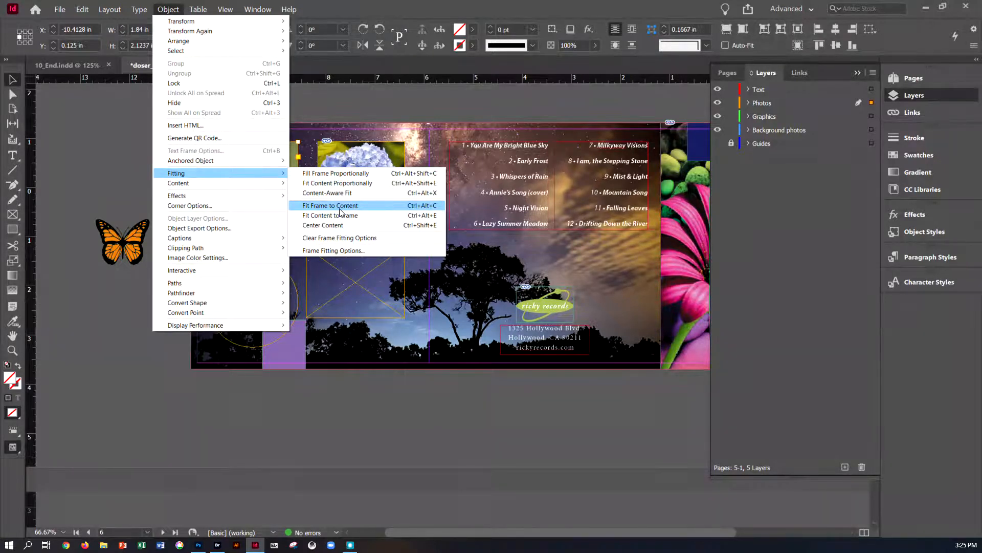
{"action": "left_click", "coordinate": [340, 206]}
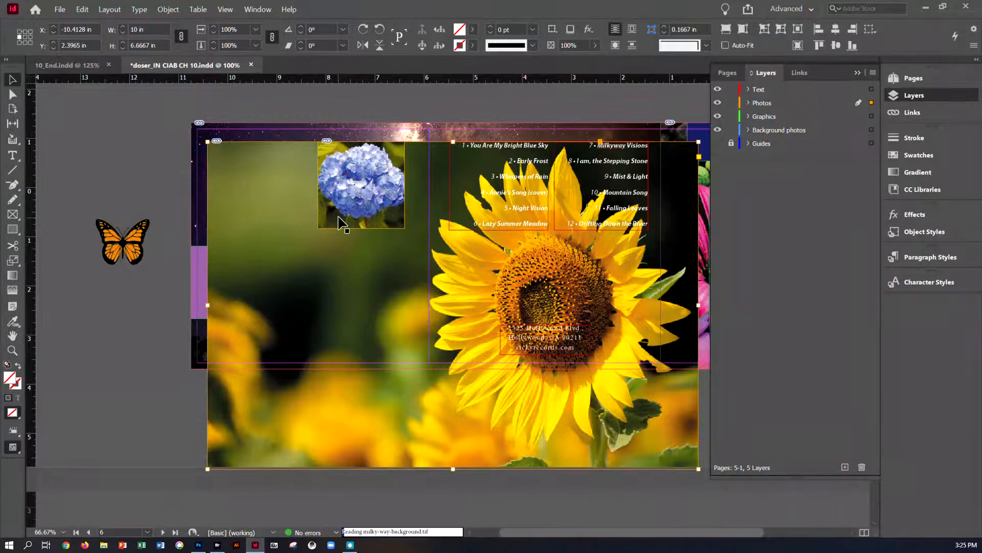
{"action": "key", "text": "ctrl+z"}
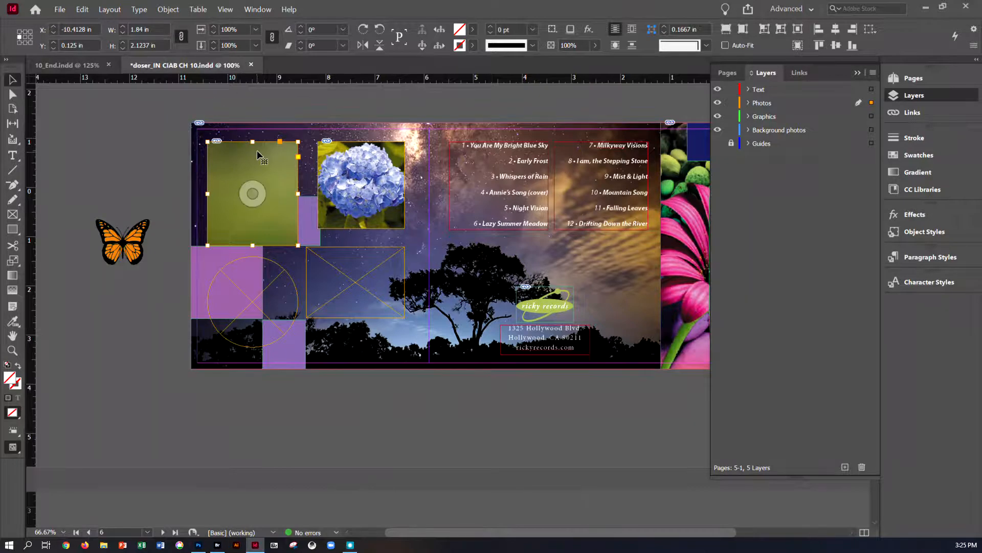
Step: Try Fit Content to Frame and then Fill Frame Proportionally on the sunflower image
{"action": "left_click", "coordinate": [168, 9]}
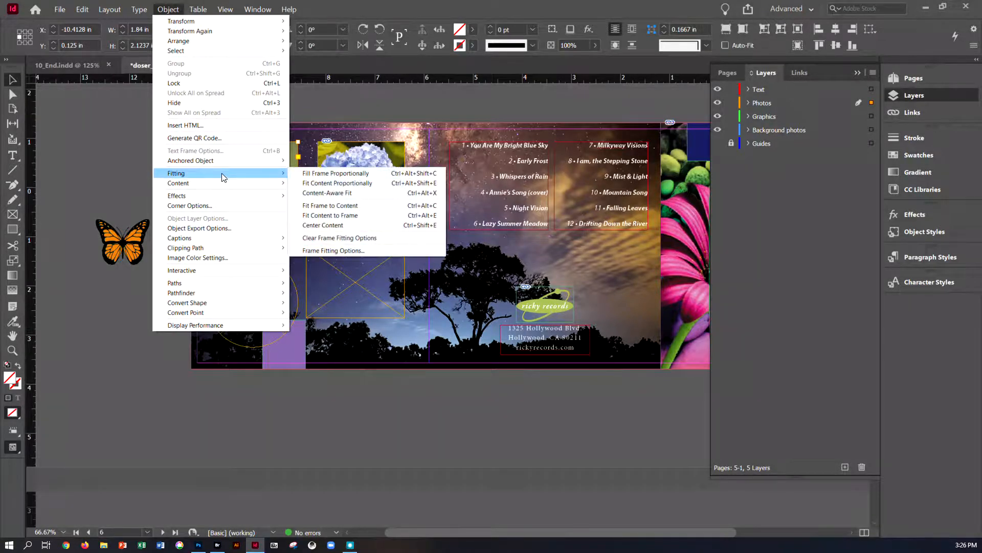
{"action": "left_click", "coordinate": [310, 217]}
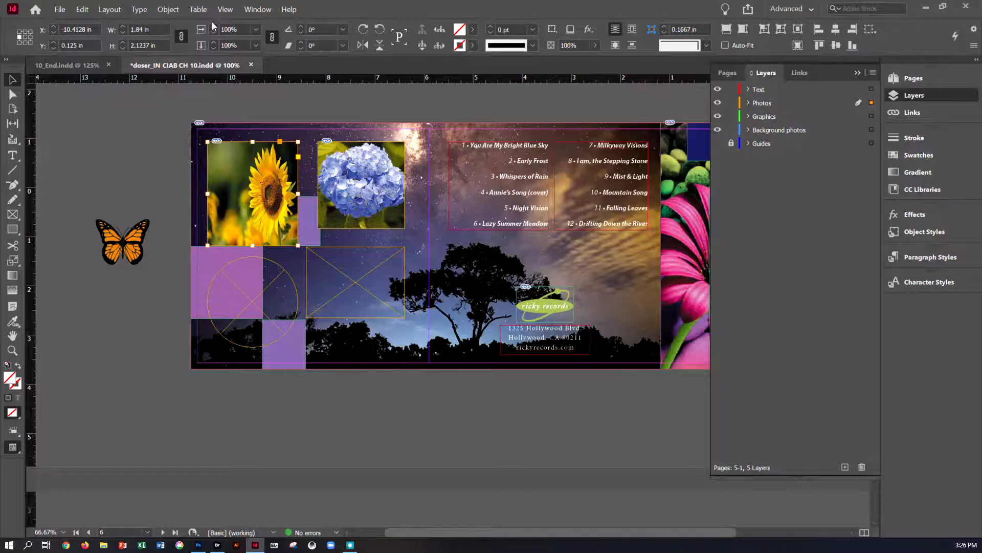
{"action": "left_click", "coordinate": [172, 10]}
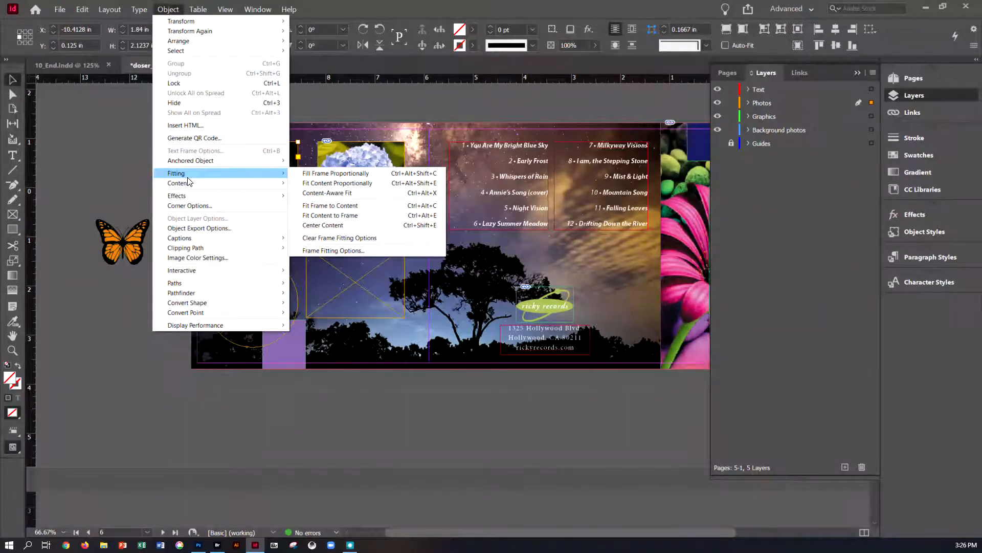
{"action": "left_click", "coordinate": [305, 174]}
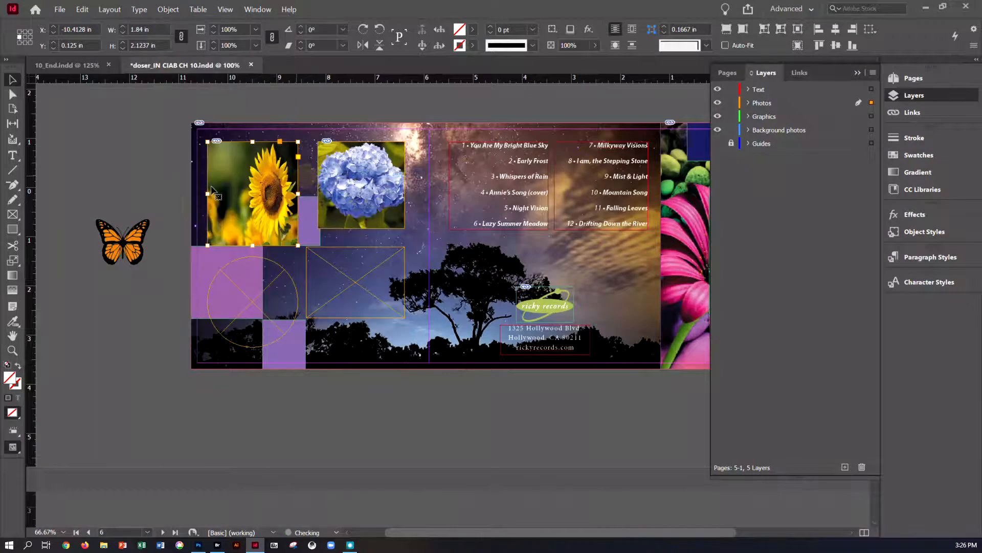
Step: Apply Content-Aware Fit to the sunflower image in its frame
{"action": "right_click", "coordinate": [286, 206]}
{"action": "mouse_move", "coordinate": [323, 362]}
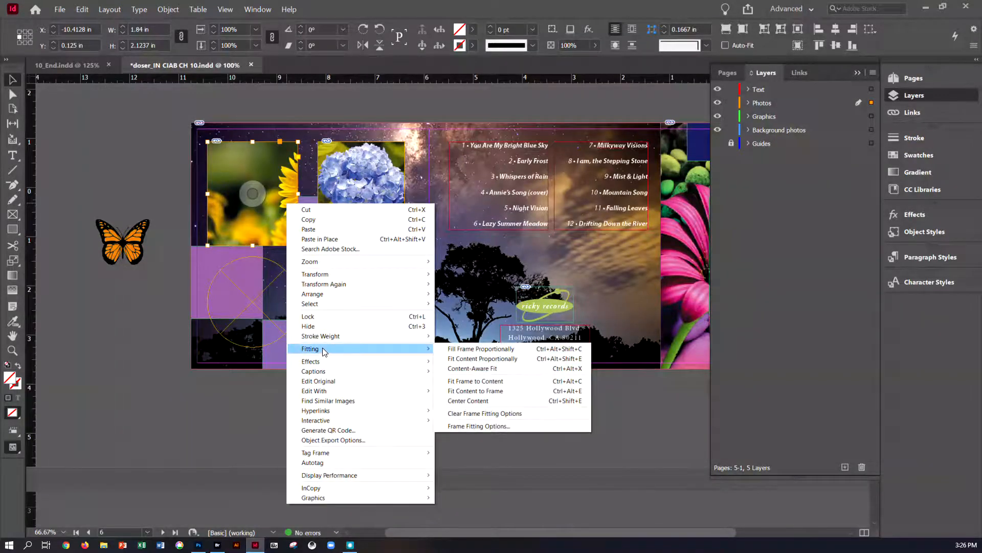
{"action": "left_click", "coordinate": [462, 369]}
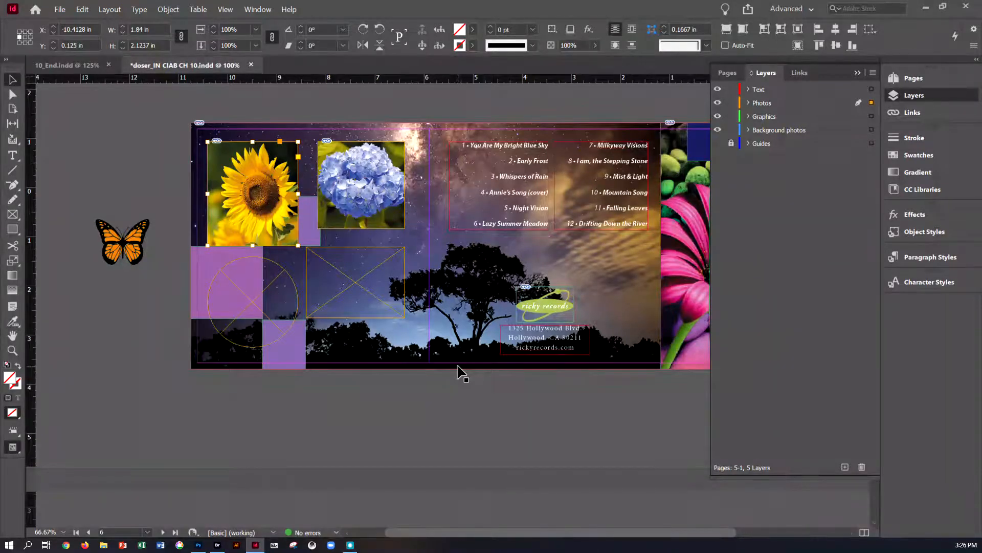
Step: Place Calla-Lilly.psd into the circular placeholder frame
{"action": "left_click", "coordinate": [145, 171]}
{"action": "left_click", "coordinate": [223, 274]}
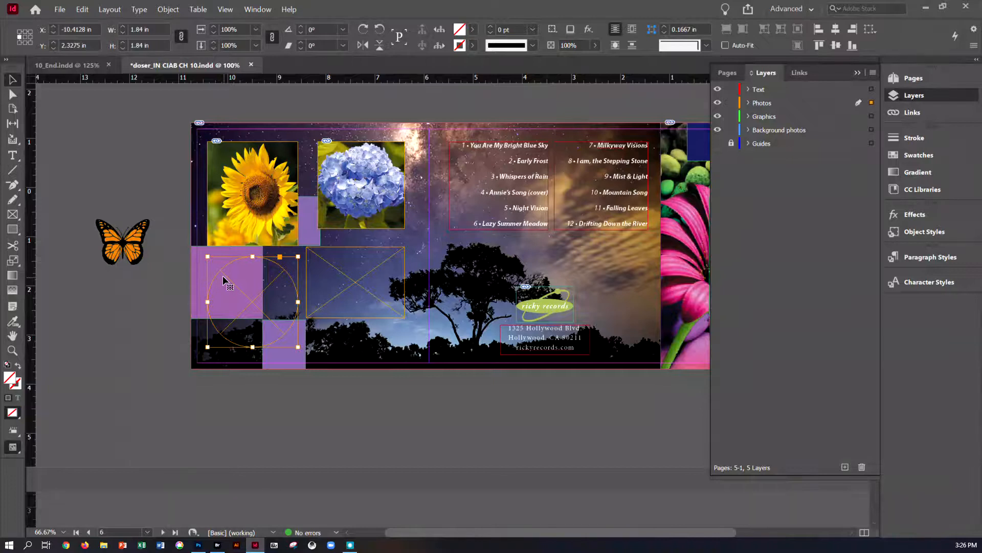
{"action": "left_click", "coordinate": [59, 10]}
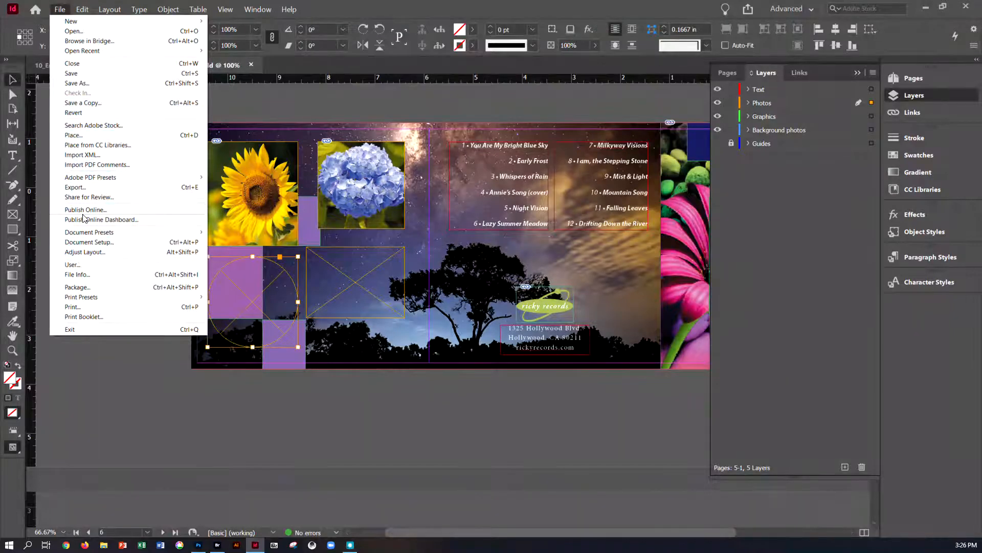
{"action": "left_click", "coordinate": [79, 135]}
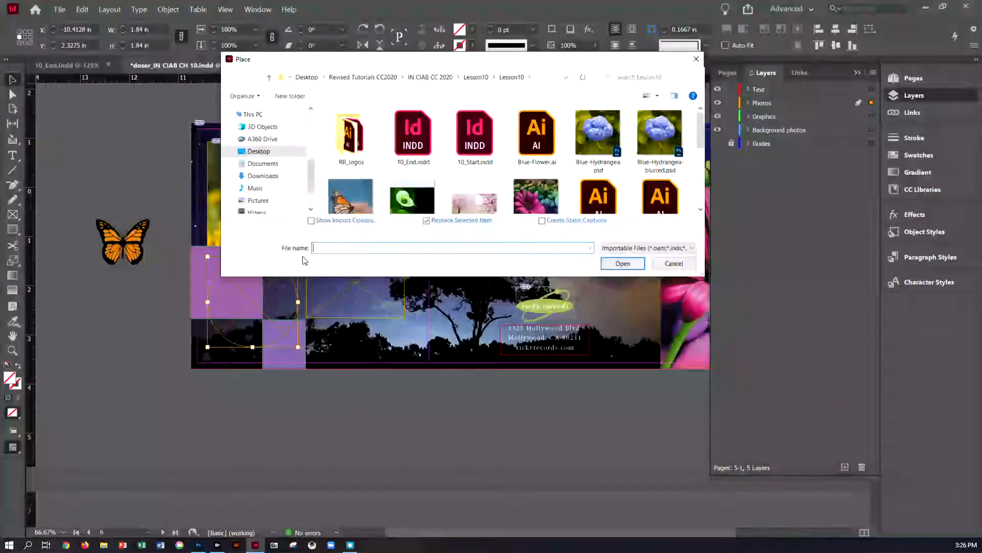
{"action": "left_click", "coordinate": [424, 204]}
{"action": "left_click", "coordinate": [635, 263]}
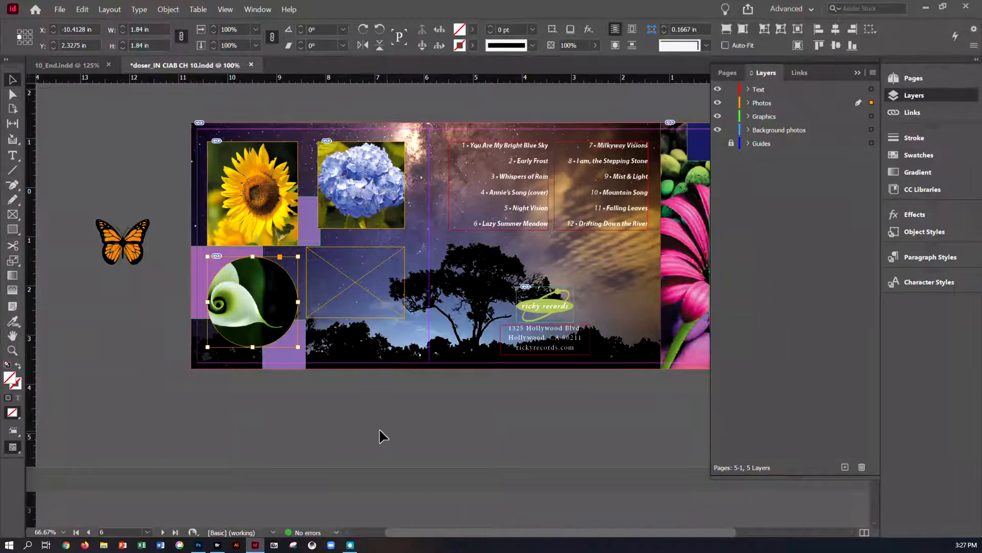
Step: Apply Content-Aware Fit to the calla lily image in the circular frame
{"action": "right_click", "coordinate": [281, 302]}
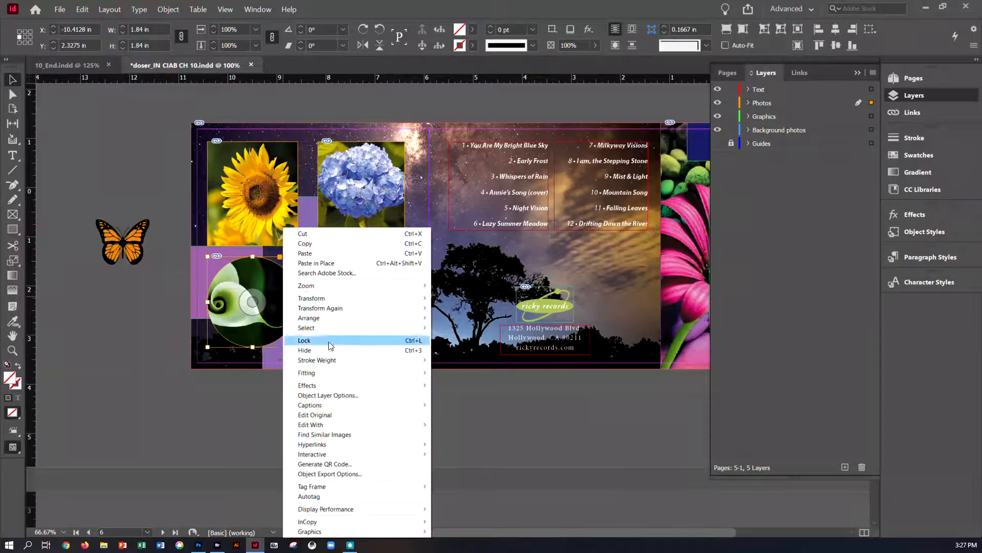
{"action": "mouse_move", "coordinate": [338, 423]}
{"action": "mouse_move", "coordinate": [347, 374]}
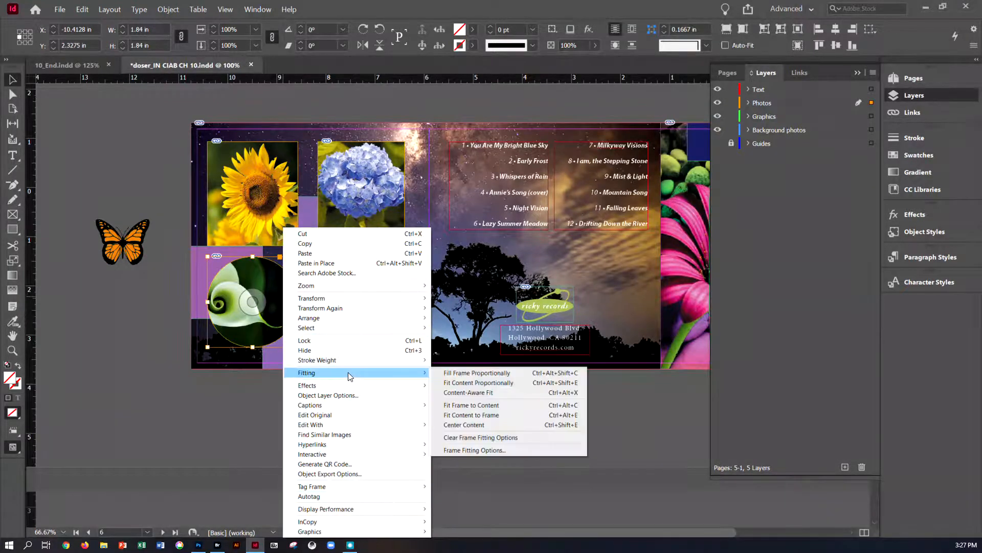
{"action": "left_click", "coordinate": [467, 392]}
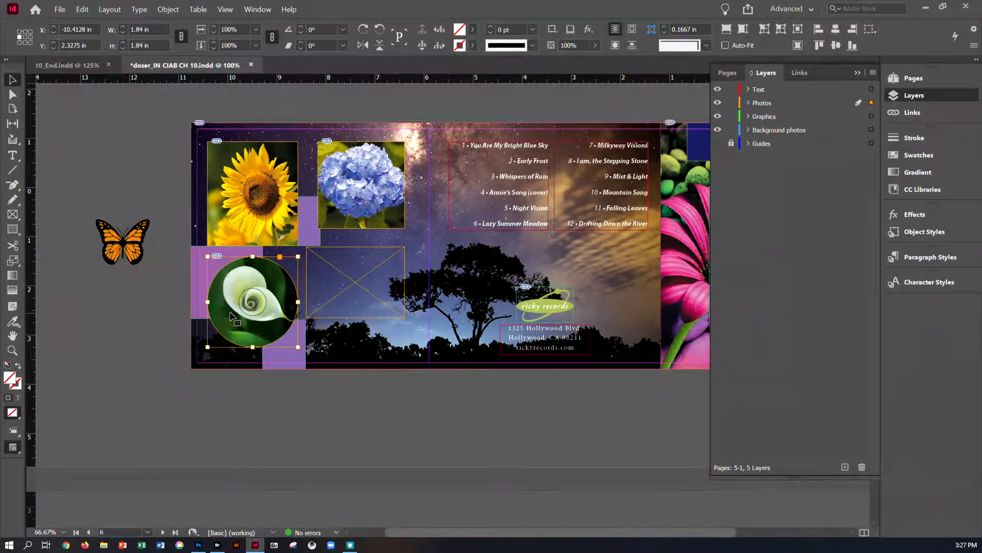
Step: Place Starflower.jpg from the Lesson10 folder into the empty rectangular placeholder frame
{"action": "left_click", "coordinate": [195, 403]}
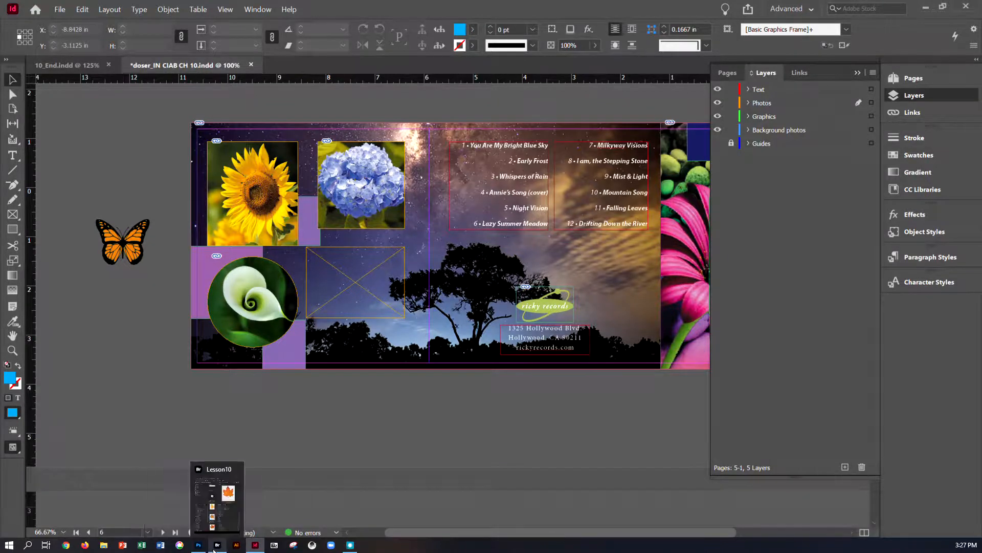
{"action": "left_click", "coordinate": [105, 546]}
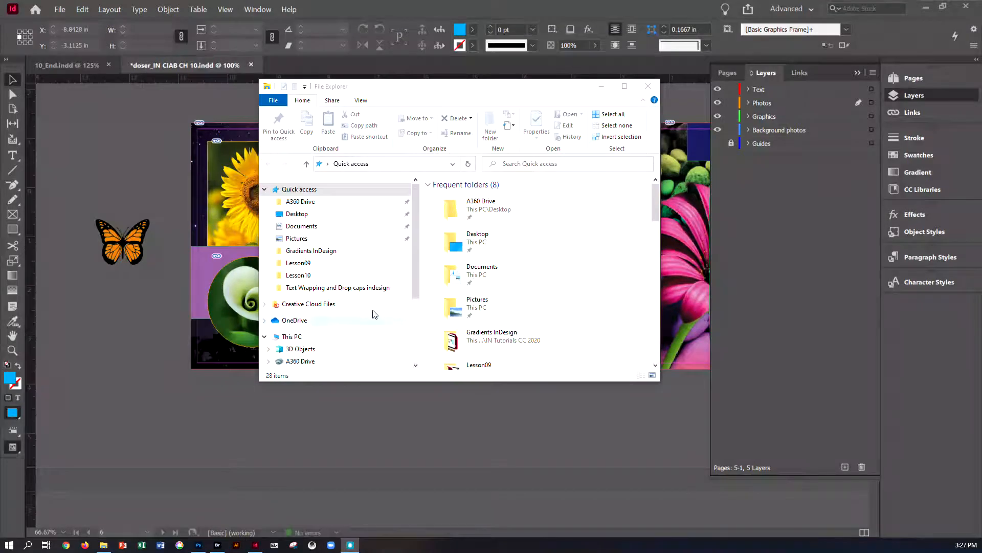
{"action": "left_click", "coordinate": [298, 276]}
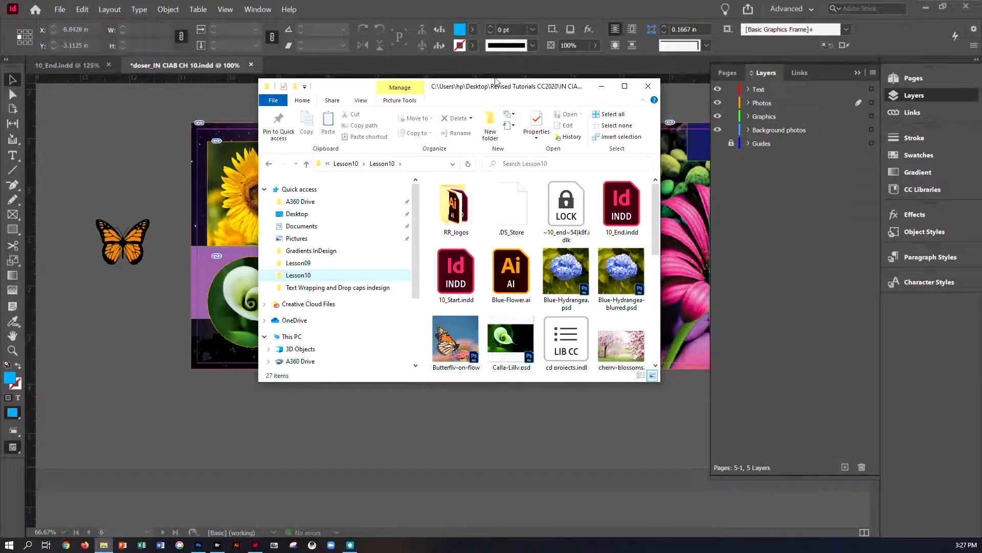
{"action": "scroll", "coordinate": [585, 207], "scroll_direction": "down", "scroll_amount": 5}
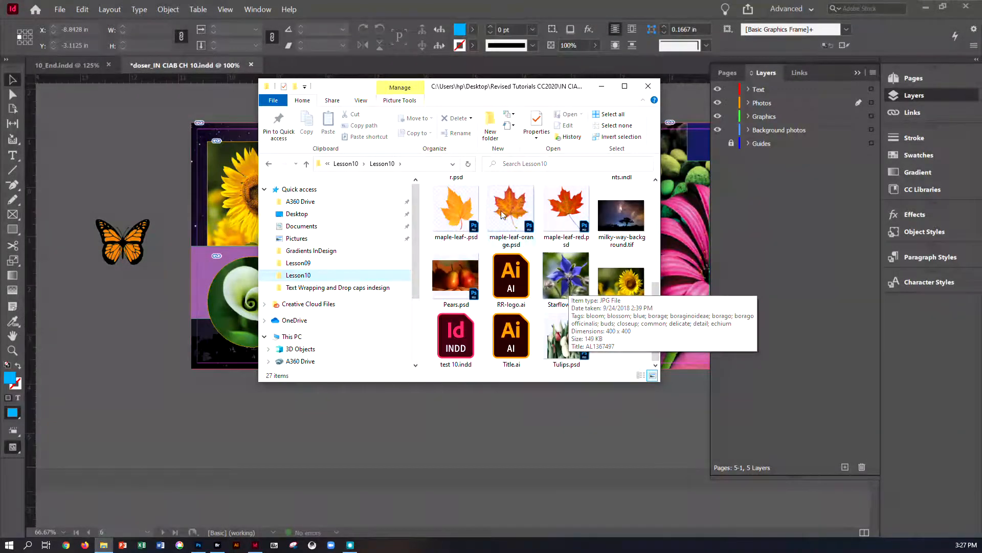
{"action": "left_click_drag", "start_coordinate": [481, 92], "coordinate": [718, 103]}
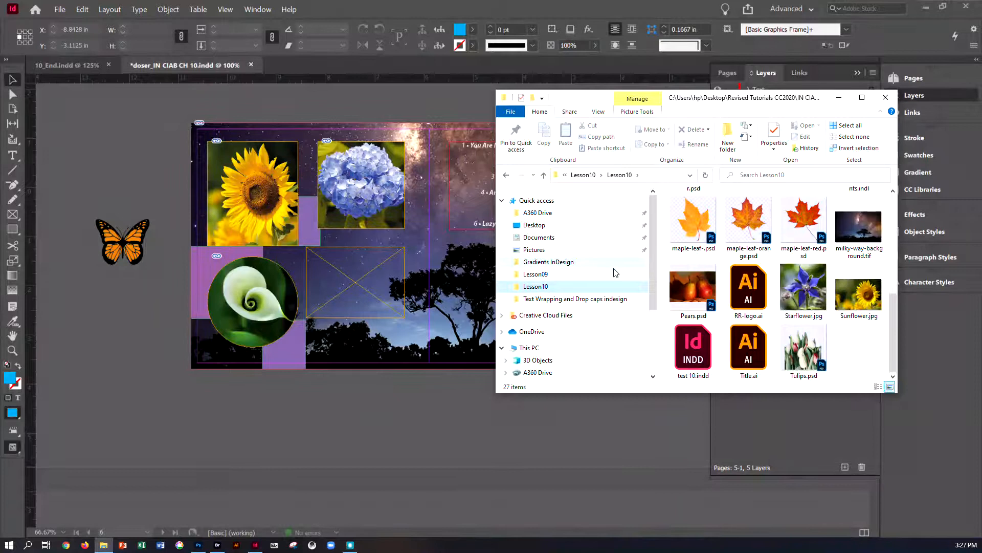
{"action": "left_click", "coordinate": [809, 298]}
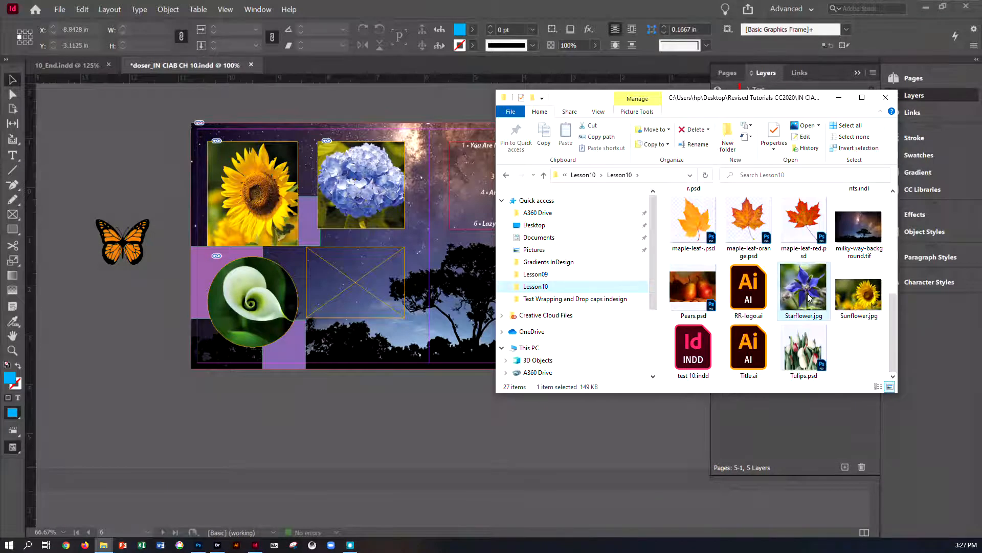
{"action": "left_click_drag", "start_coordinate": [809, 297], "coordinate": [350, 280]}
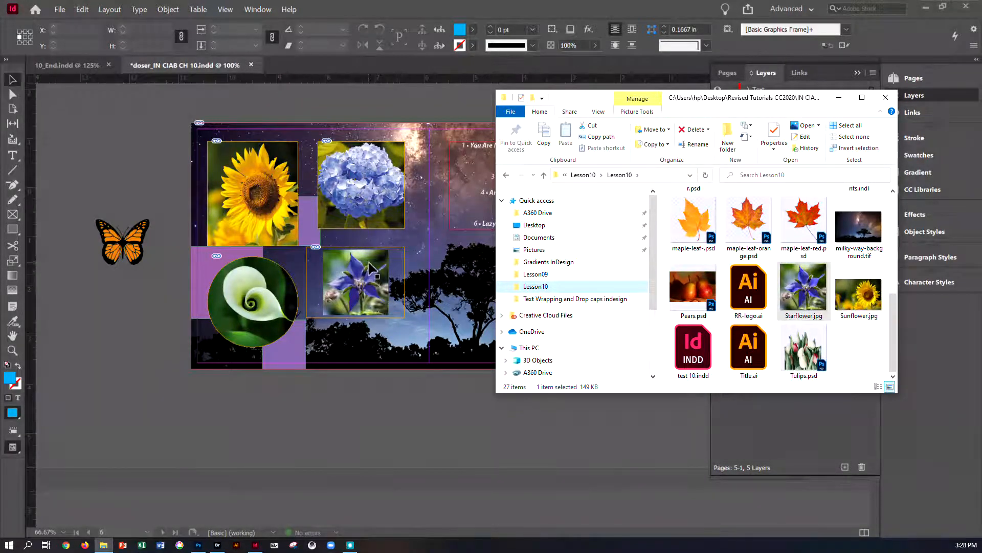
Step: Fit the starflower image's frame to its content
{"action": "left_click", "coordinate": [169, 10]}
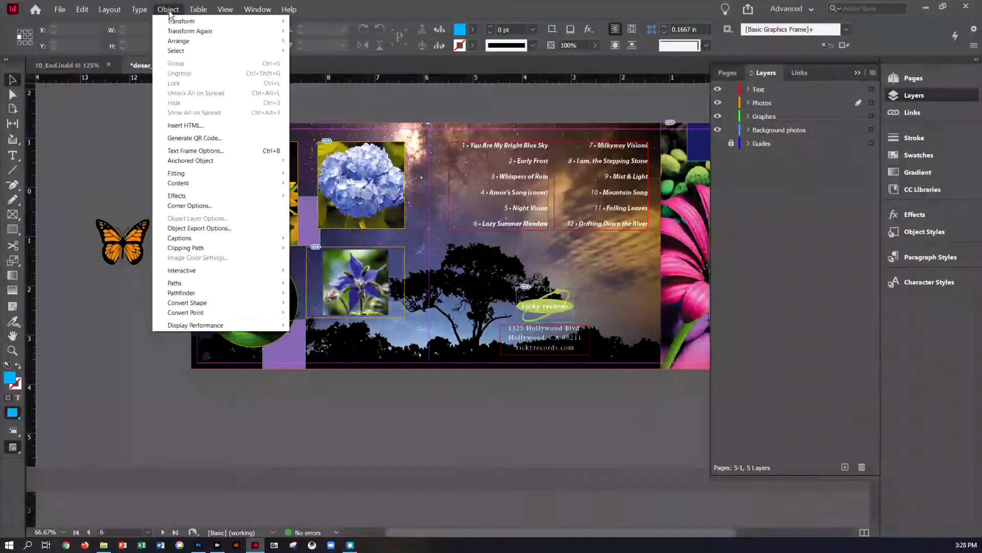
{"action": "mouse_move", "coordinate": [180, 176]}
{"action": "left_click", "coordinate": [343, 306]}
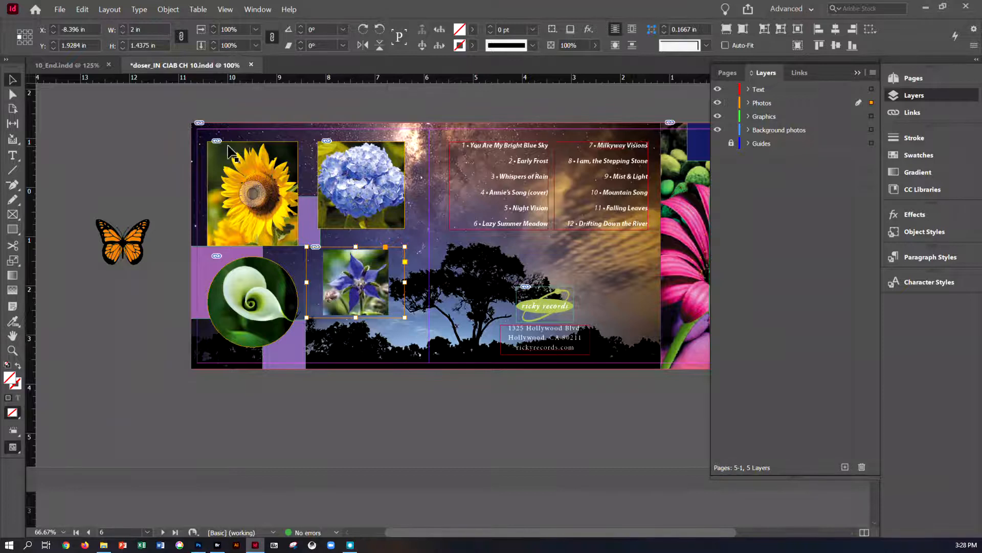
{"action": "left_click", "coordinate": [168, 9]}
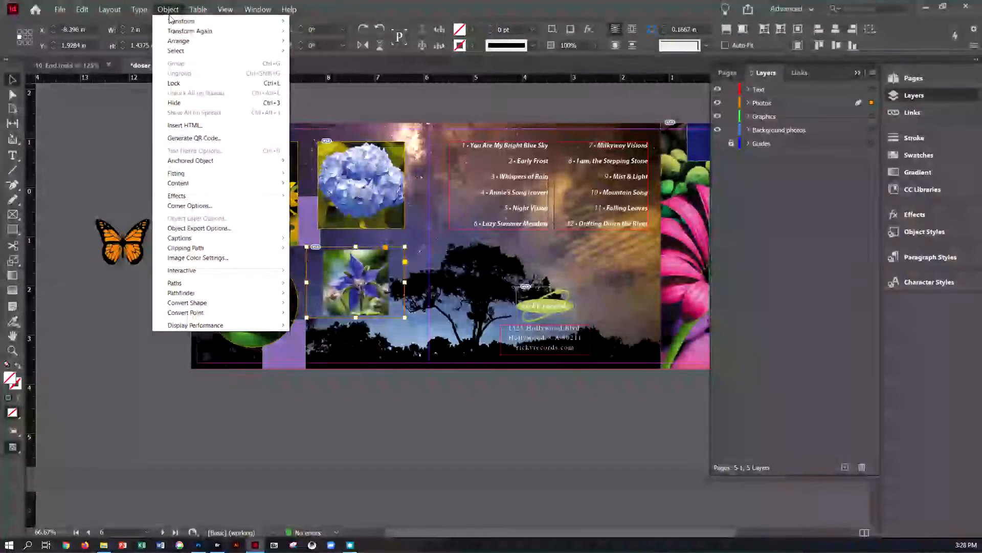
{"action": "mouse_move", "coordinate": [210, 173]}
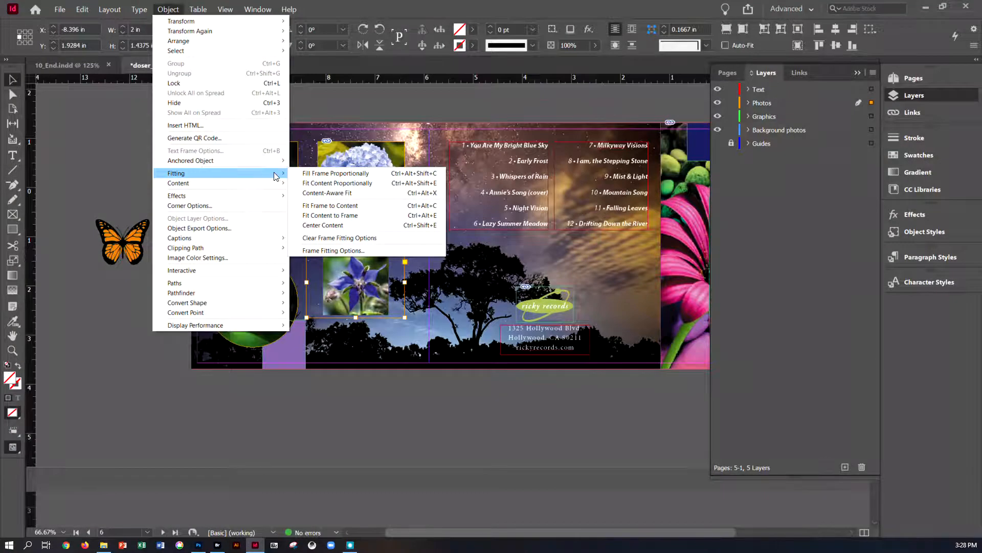
{"action": "left_click", "coordinate": [313, 206]}
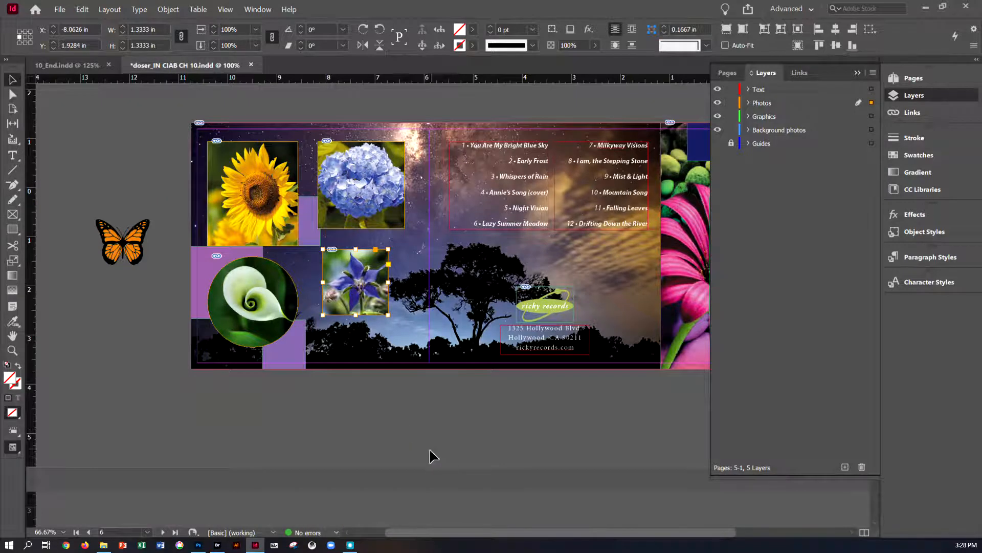
Step: Open the Lesson10 folder in Adobe Bridge and maximize its window
{"action": "left_click_drag", "start_coordinate": [455, 532], "coordinate": [549, 529]}
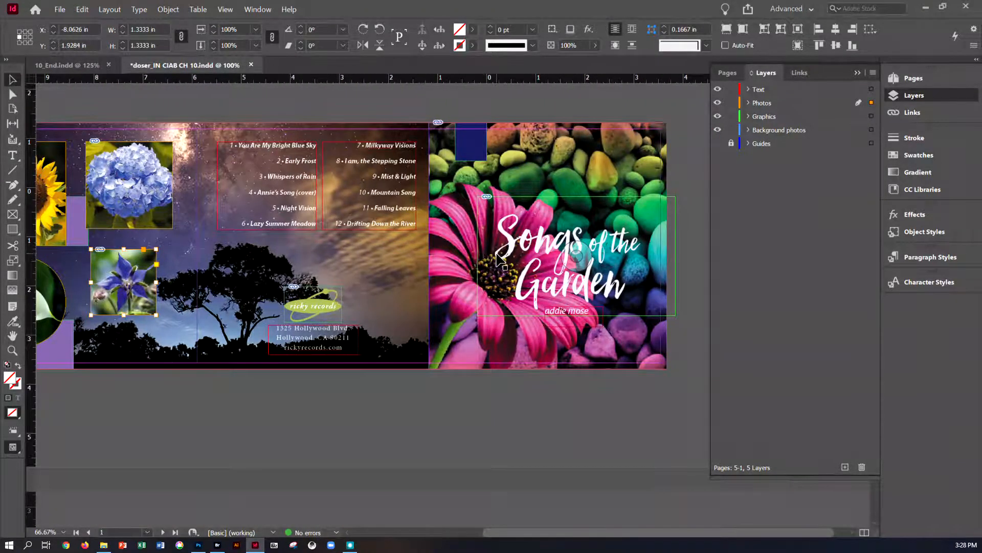
{"action": "scroll", "coordinate": [474, 237], "scroll_direction": "up", "scroll_amount": 1}
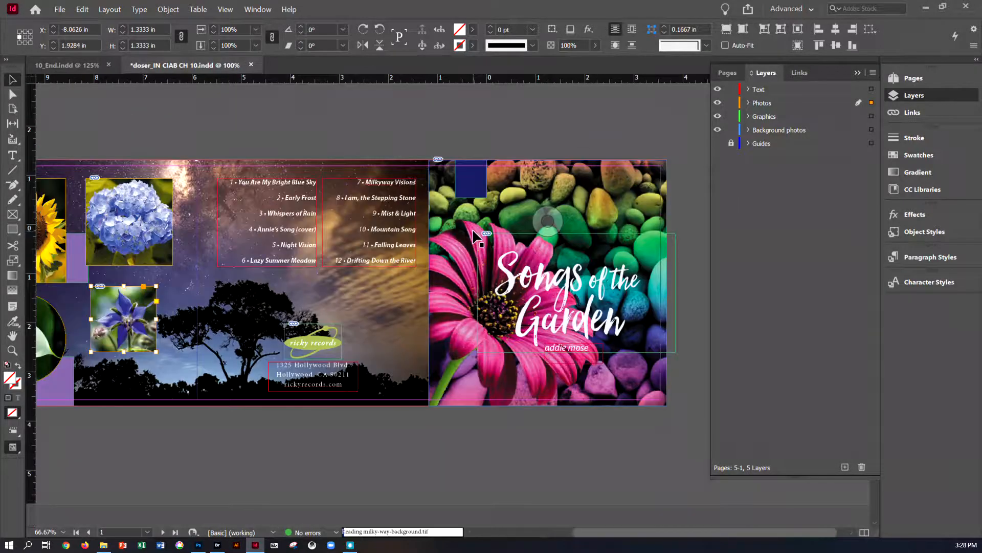
{"action": "left_click", "coordinate": [218, 544]}
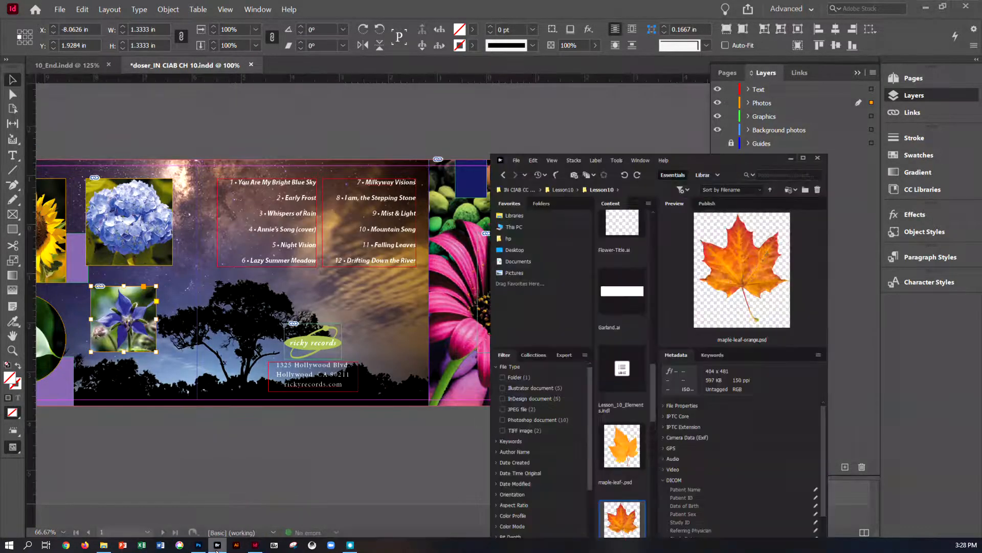
{"action": "left_click", "coordinate": [389, 127]}
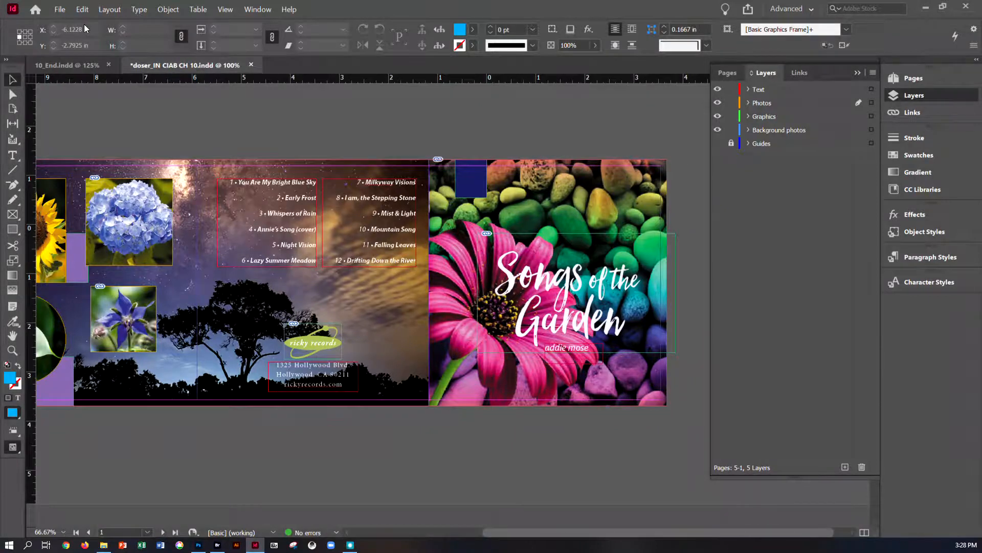
{"action": "left_click", "coordinate": [61, 11]}
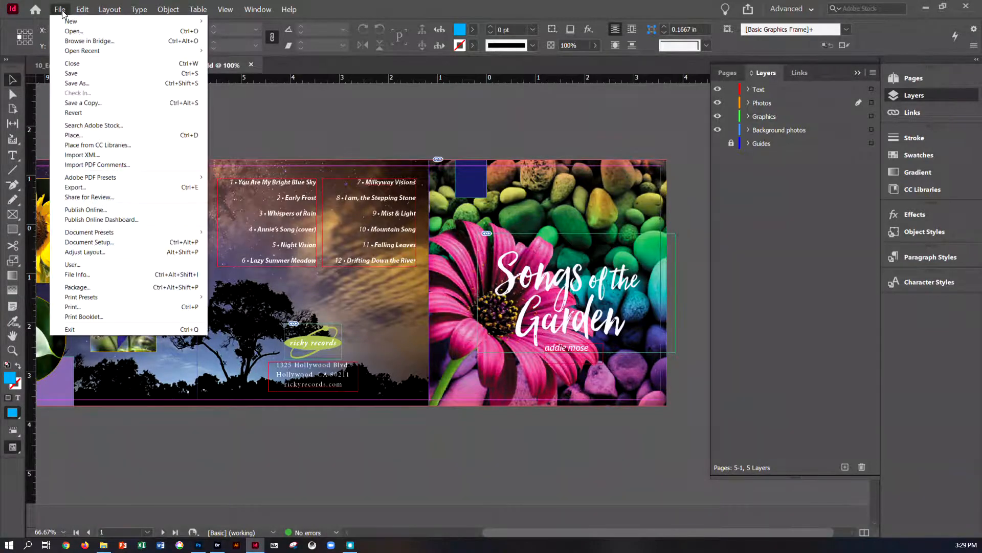
{"action": "left_click", "coordinate": [77, 41]}
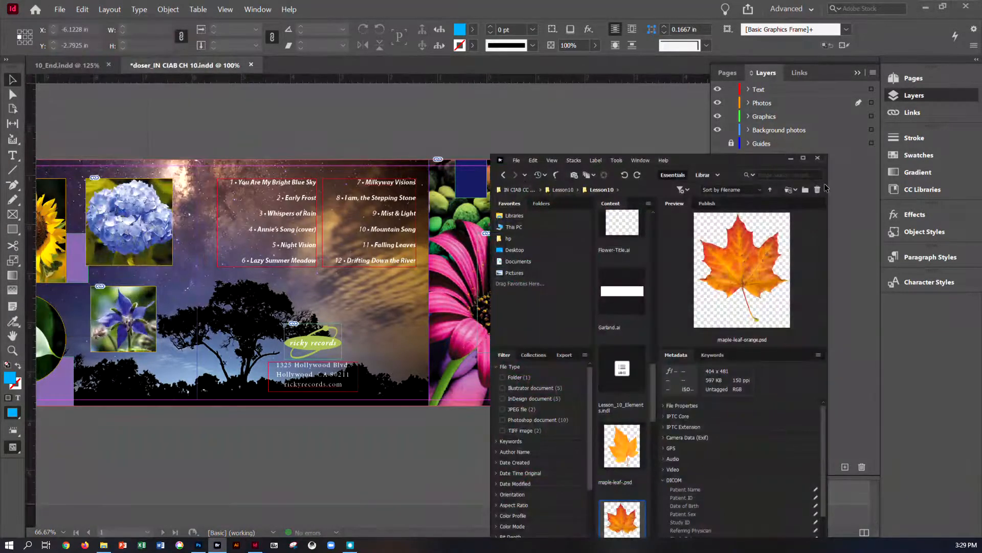
{"action": "left_click", "coordinate": [803, 159]}
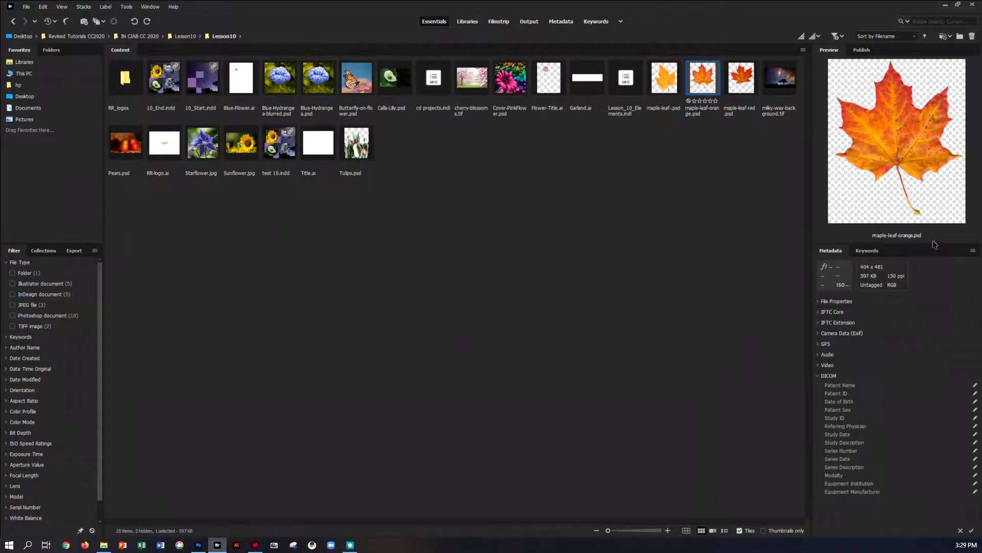
Step: Expand the selected file's properties and enlarge the content thumbnails
{"action": "left_click", "coordinate": [818, 301]}
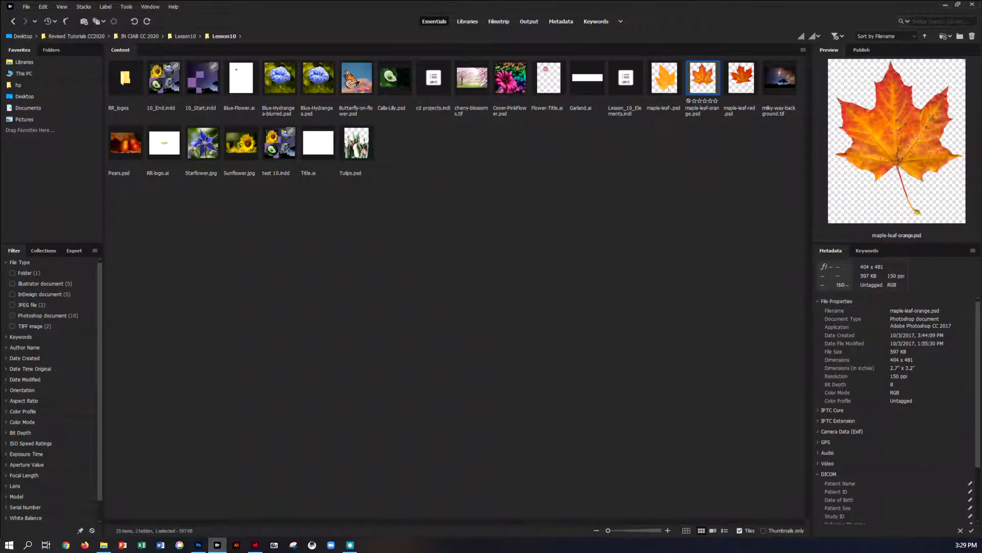
{"action": "left_click", "coordinate": [639, 532]}
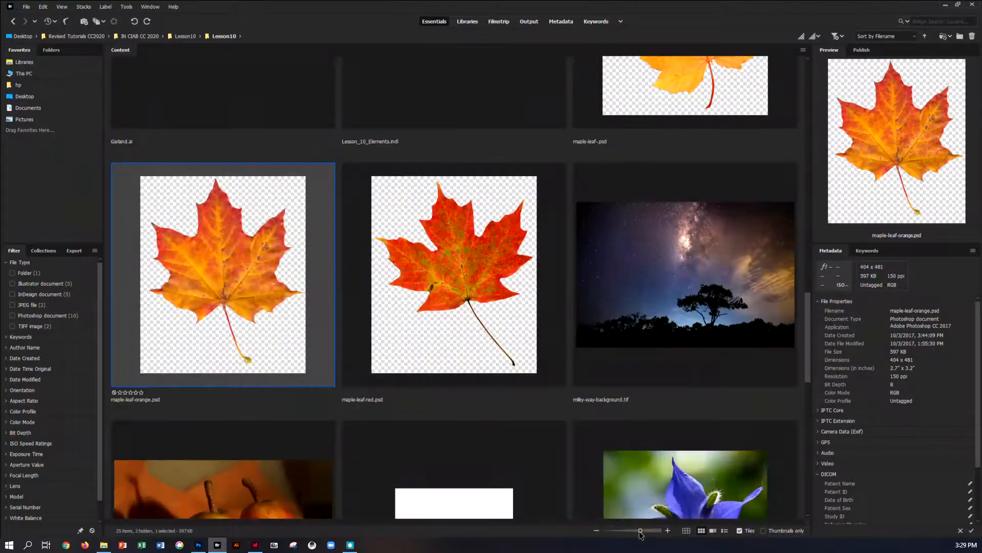
{"action": "mouse_move", "coordinate": [656, 534]}
{"action": "left_mouse_down"}
{"action": "mouse_move", "coordinate": [665, 533]}
{"action": "mouse_move", "coordinate": [637, 532]}
{"action": "left_mouse_up"}
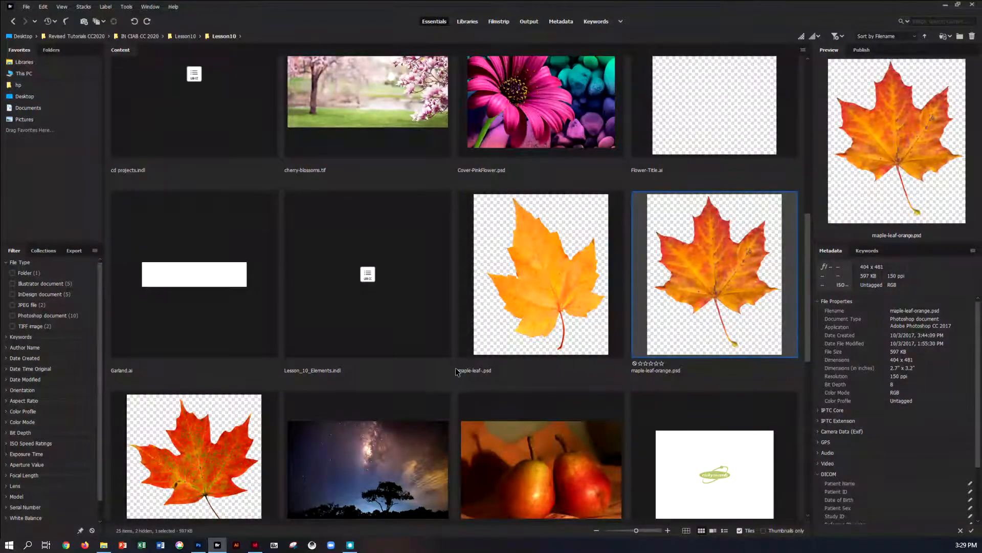
Step: Rename maple-leaf-.psd to maple-leaf-yellow.psd
{"action": "left_click", "coordinate": [481, 370]}
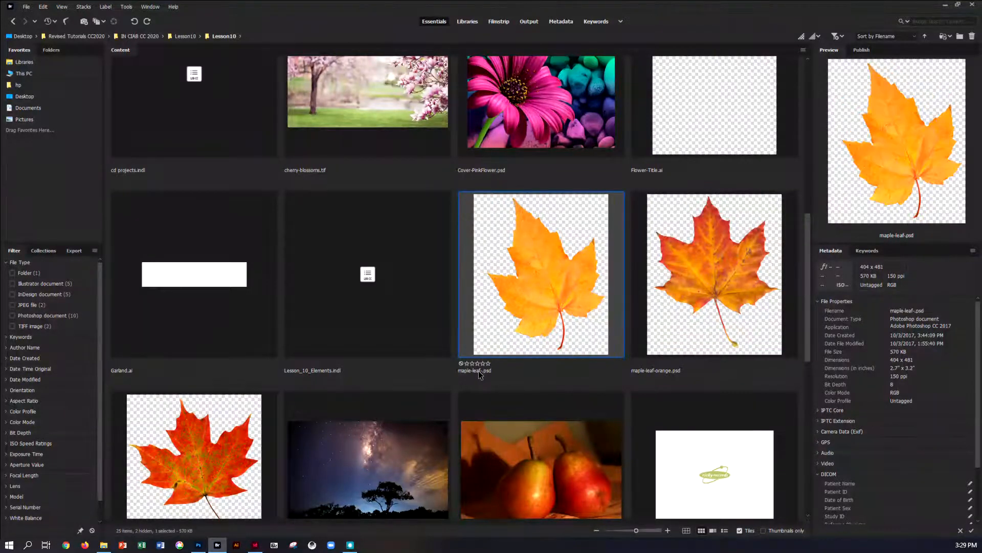
{"action": "left_click", "coordinate": [480, 371]}
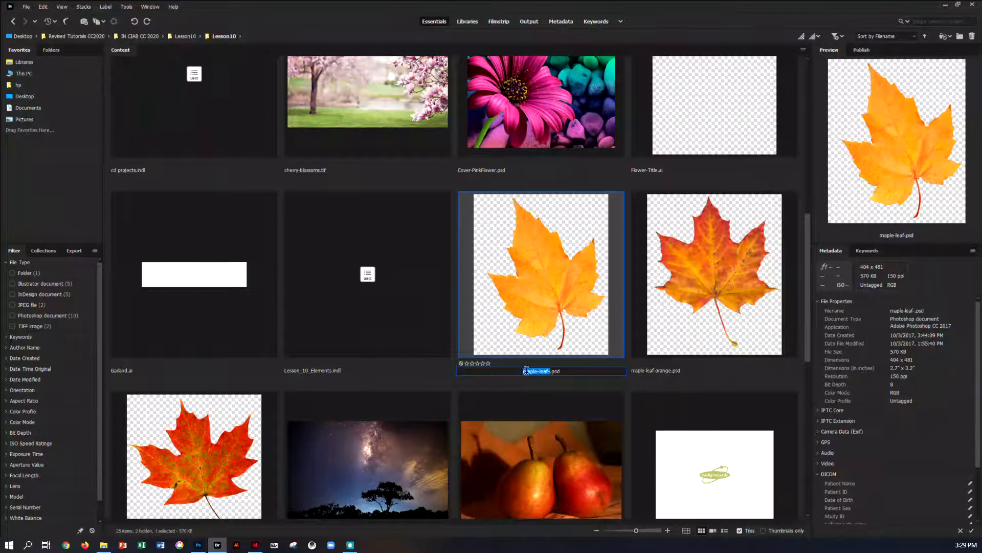
{"action": "left_click", "coordinate": [549, 372]}
{"action": "type", "text": "yellow"}
Step: Place maple-leaf-yellow.psd from Bridge onto the front cover above the Songs of the Garden title
{"action": "left_click", "coordinate": [962, 6]}
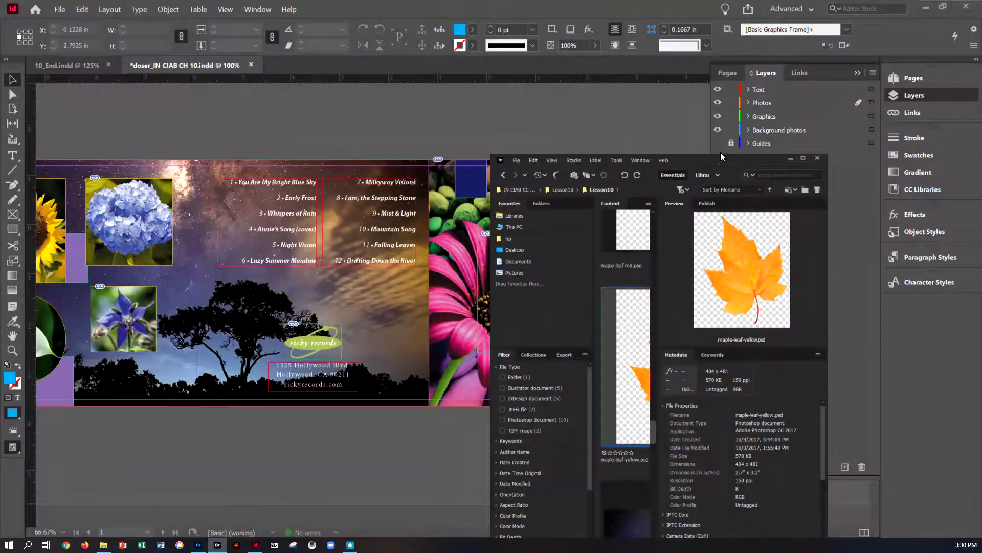
{"action": "left_click_drag", "start_coordinate": [717, 164], "coordinate": [838, 131]}
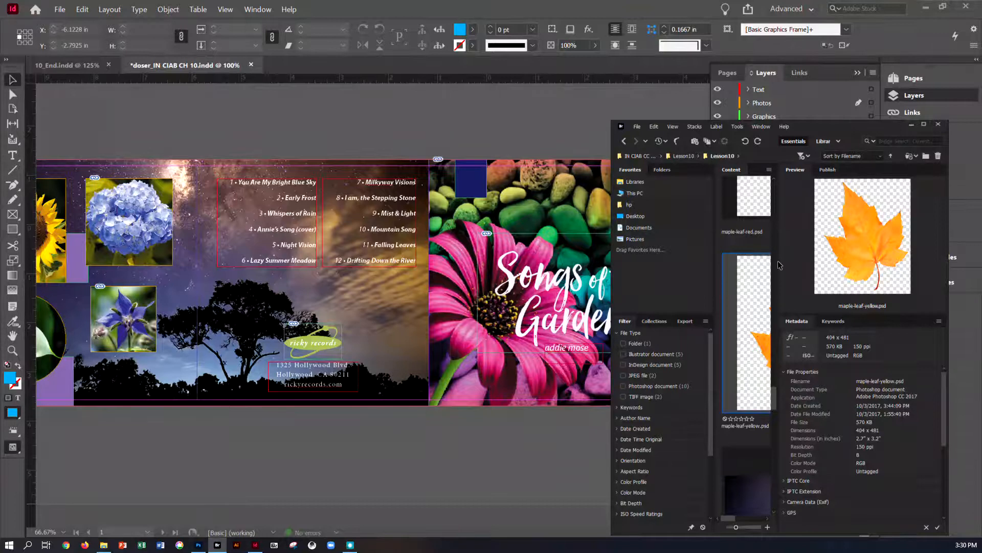
{"action": "left_click", "coordinate": [925, 125]}
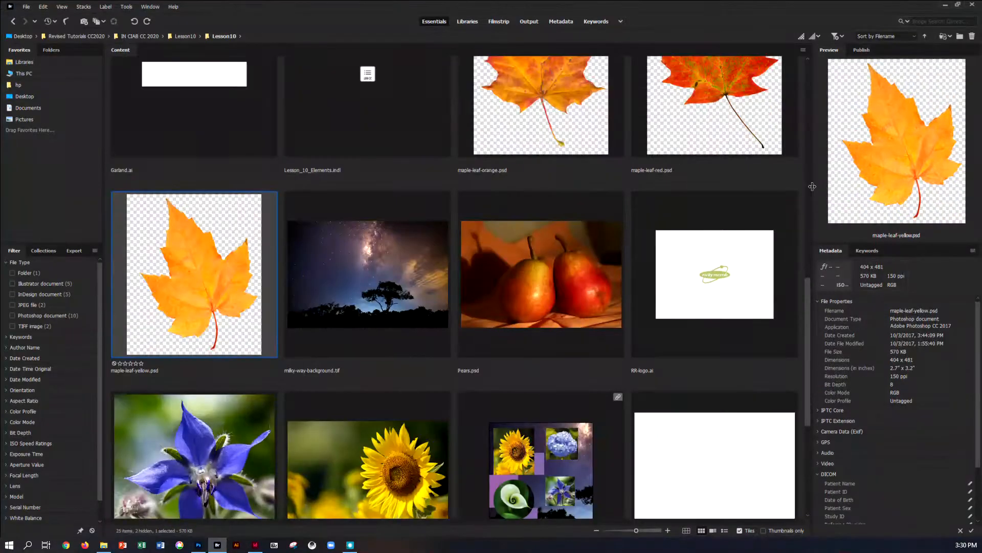
{"action": "left_click_drag", "start_coordinate": [815, 190], "coordinate": [935, 188]}
{"action": "scroll", "coordinate": [935, 188], "scroll_direction": "down", "scroll_amount": 3}
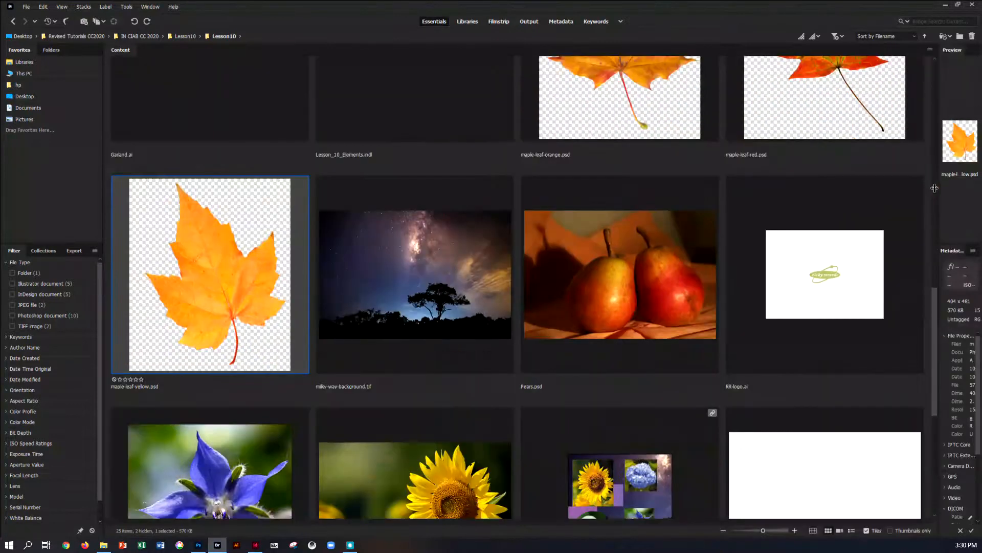
{"action": "left_click", "coordinate": [958, 4]}
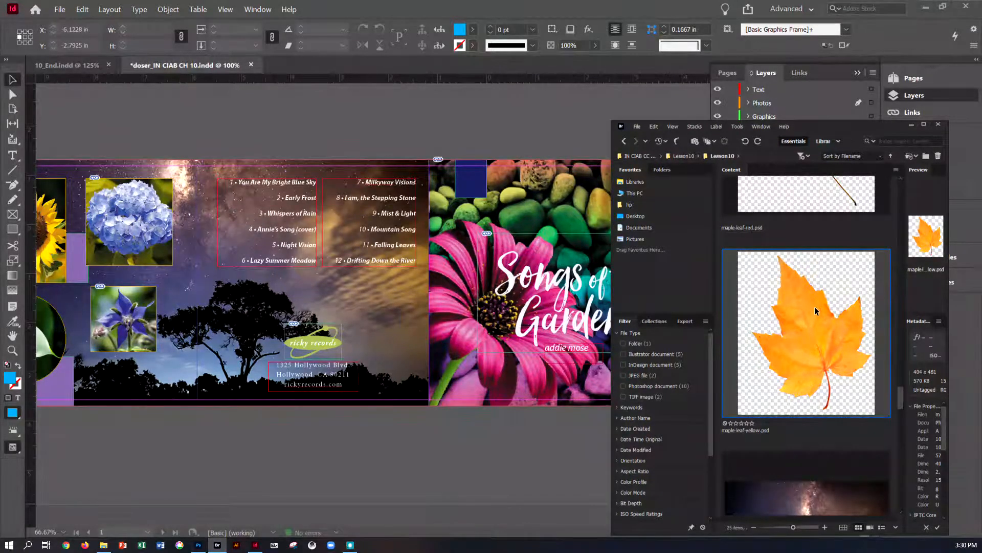
{"action": "left_click_drag", "start_coordinate": [815, 306], "coordinate": [468, 146]}
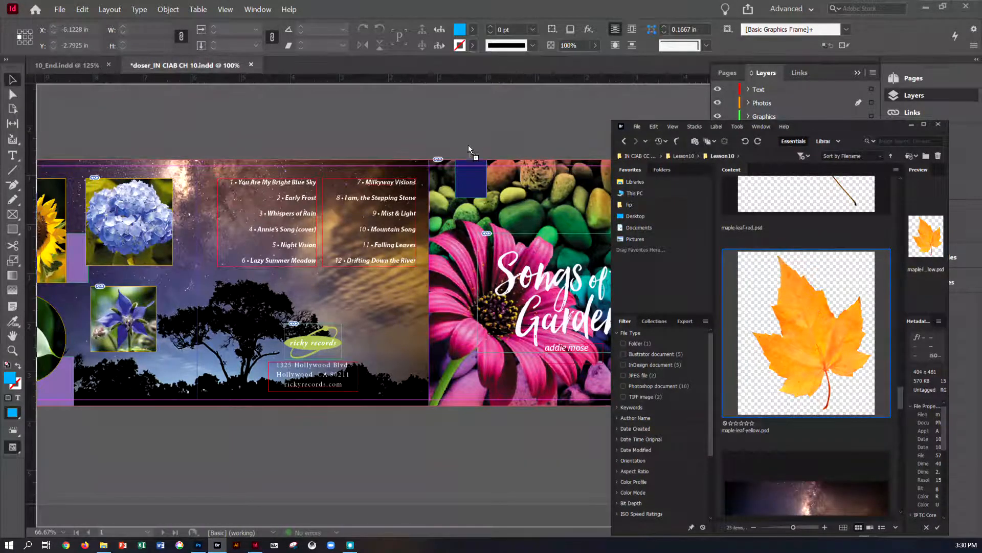
{"action": "left_click_drag", "start_coordinate": [460, 128], "coordinate": [459, 127]}
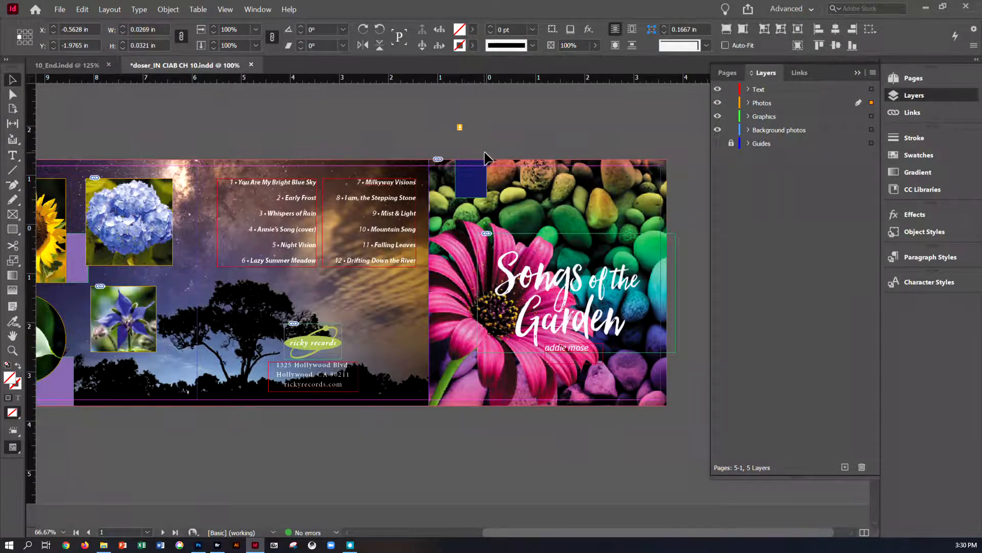
{"action": "key", "text": "ctrl+z"}
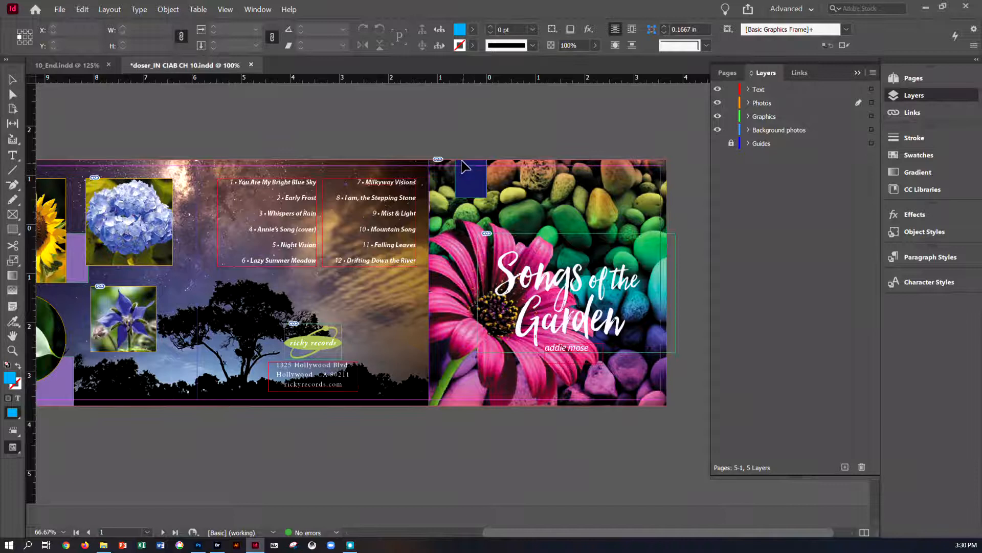
{"action": "left_click", "coordinate": [460, 156]}
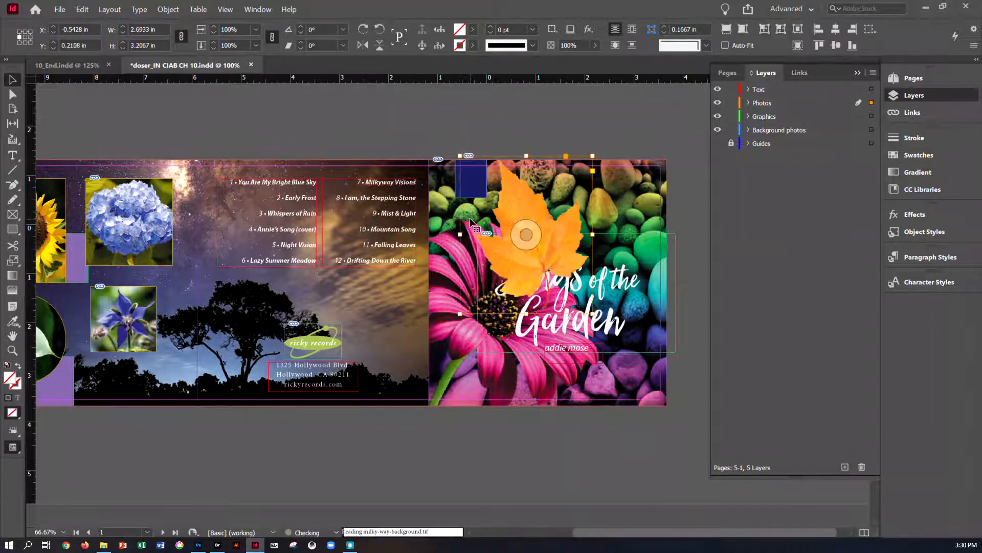
{"action": "key", "text": "ctrl+equal"}
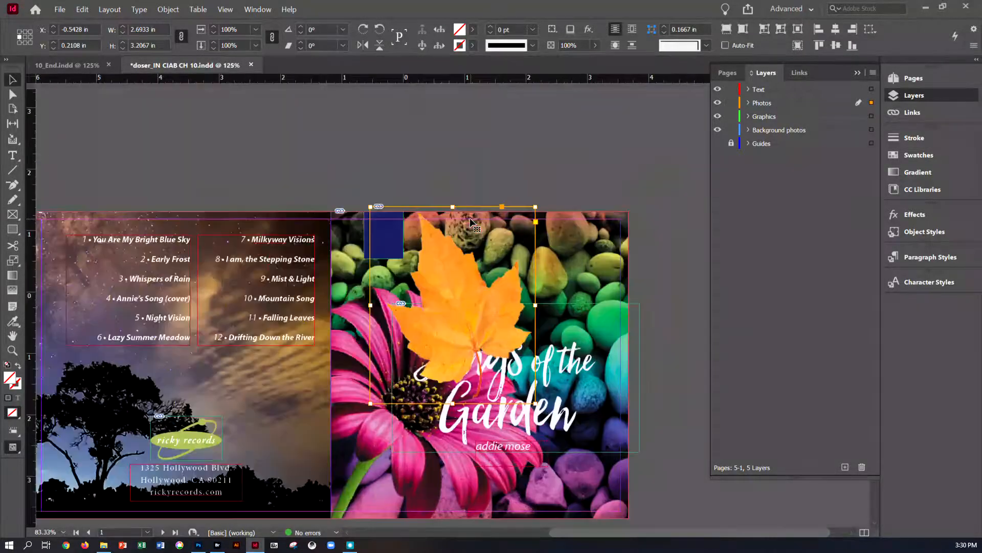
Step: Scale the placed maple leaf down to about 57 percent from its corner with the upper-left reference point
{"action": "key", "text": "ctrl+equal"}
{"action": "key", "text": "ctrl+equal"}
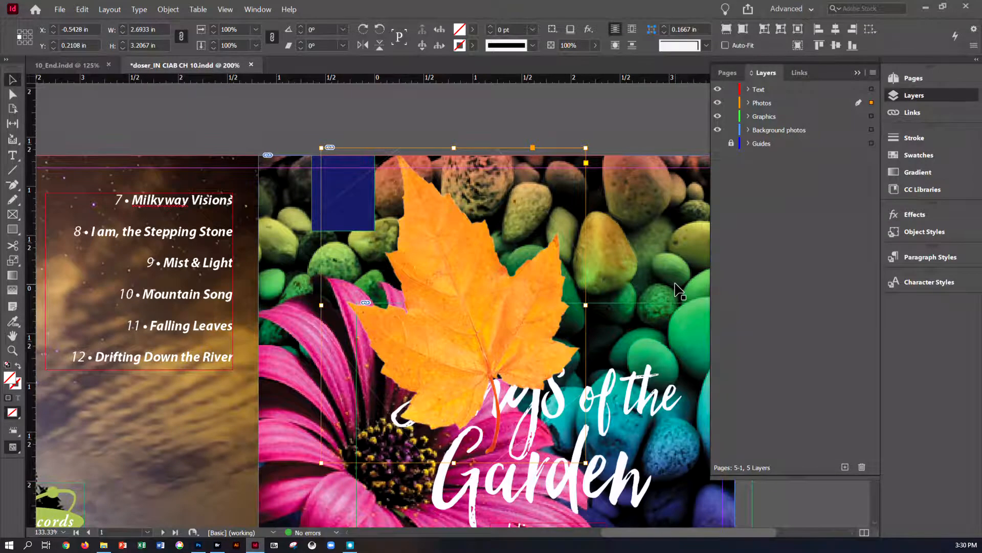
{"action": "mouse_move", "coordinate": [542, 287]}
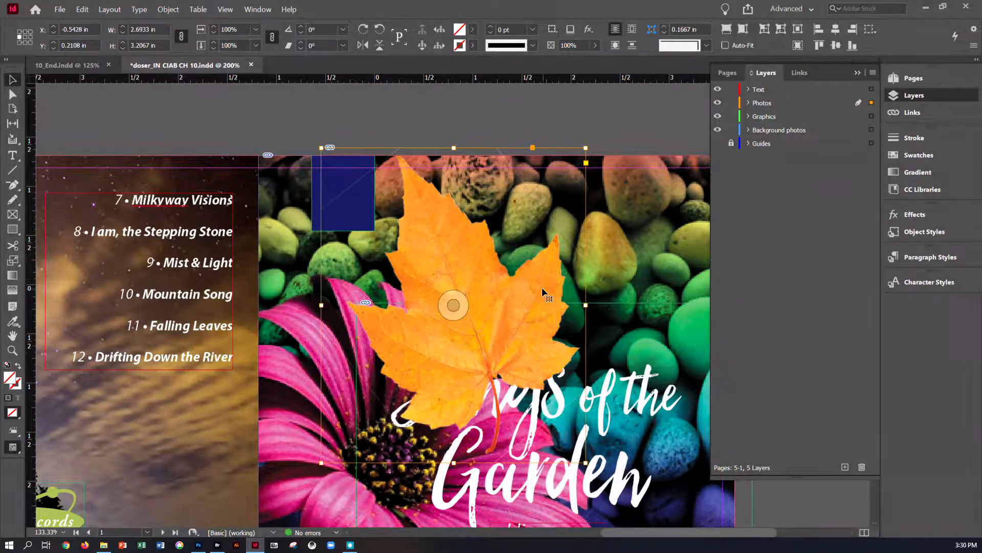
{"action": "left_click", "coordinate": [454, 305]}
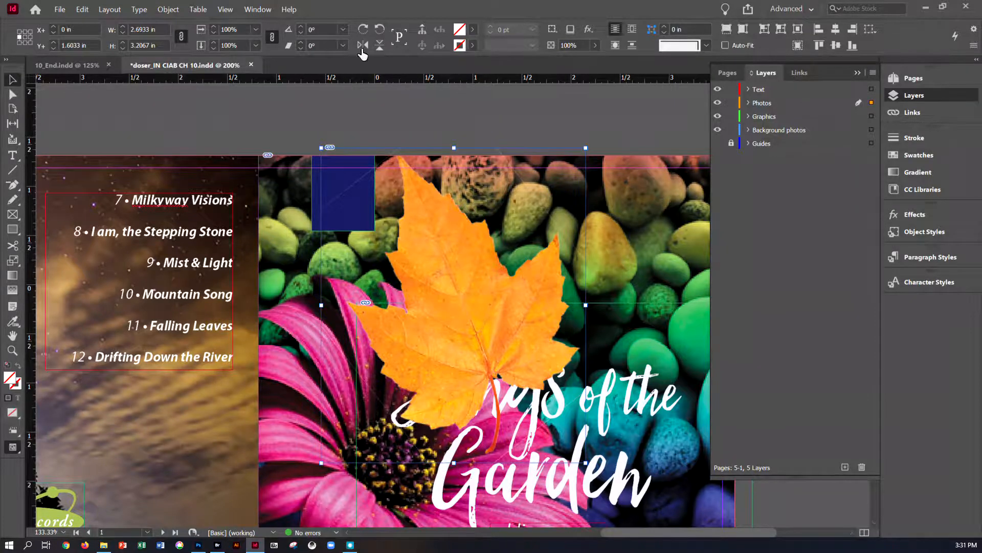
{"action": "left_click", "coordinate": [262, 10]}
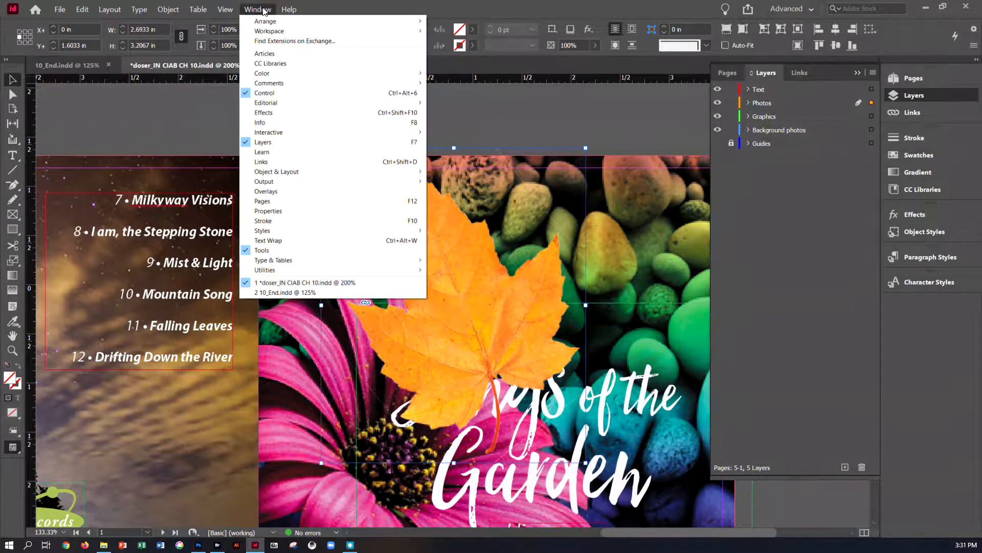
{"action": "left_click", "coordinate": [282, 214]}
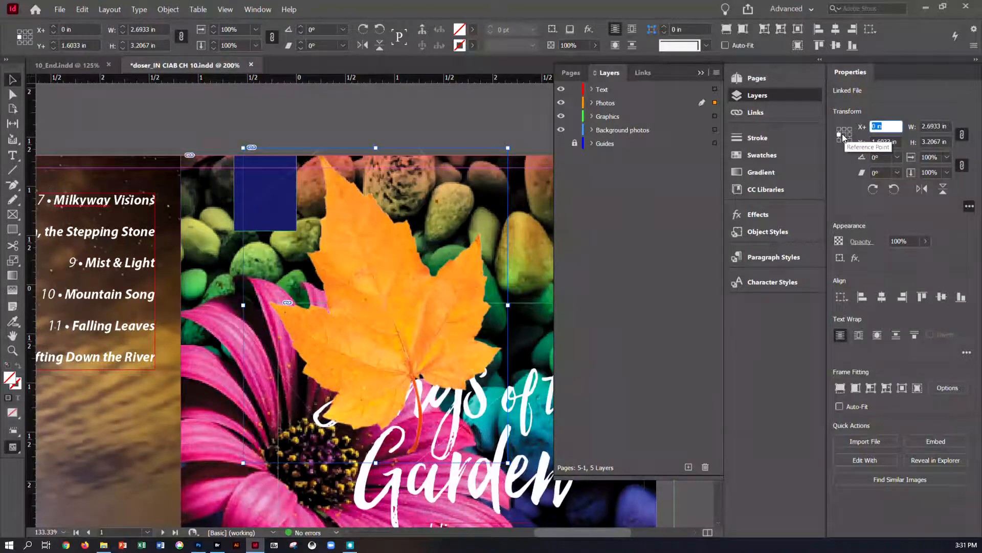
{"action": "left_click", "coordinate": [845, 137]}
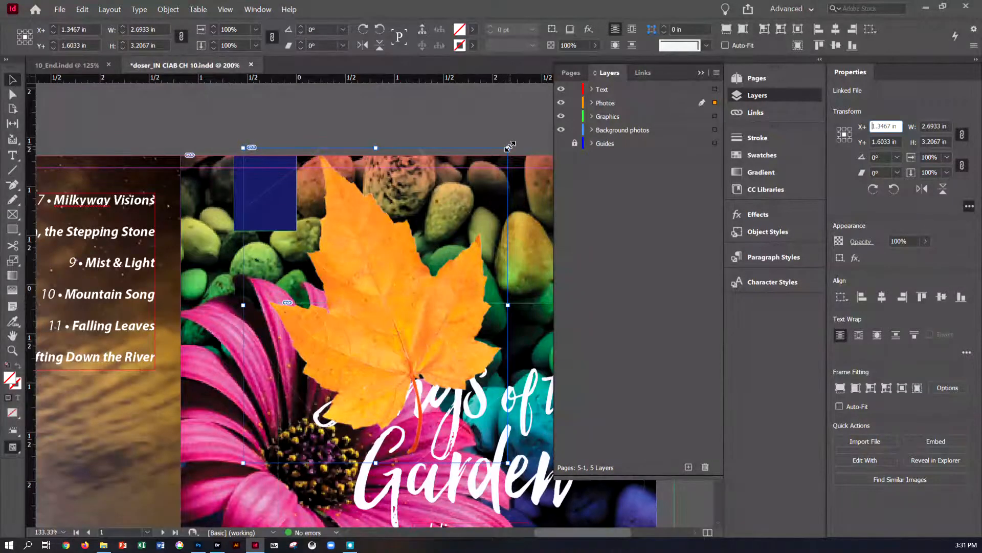
{"action": "left_click_drag", "start_coordinate": [510, 146], "coordinate": [243, 179]}
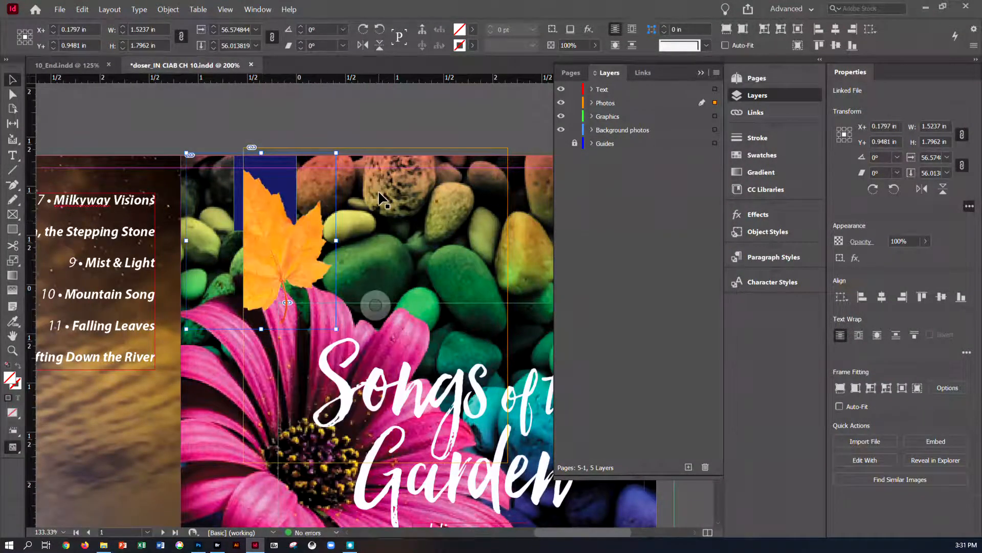
{"action": "key", "text": "ctrl+z"}
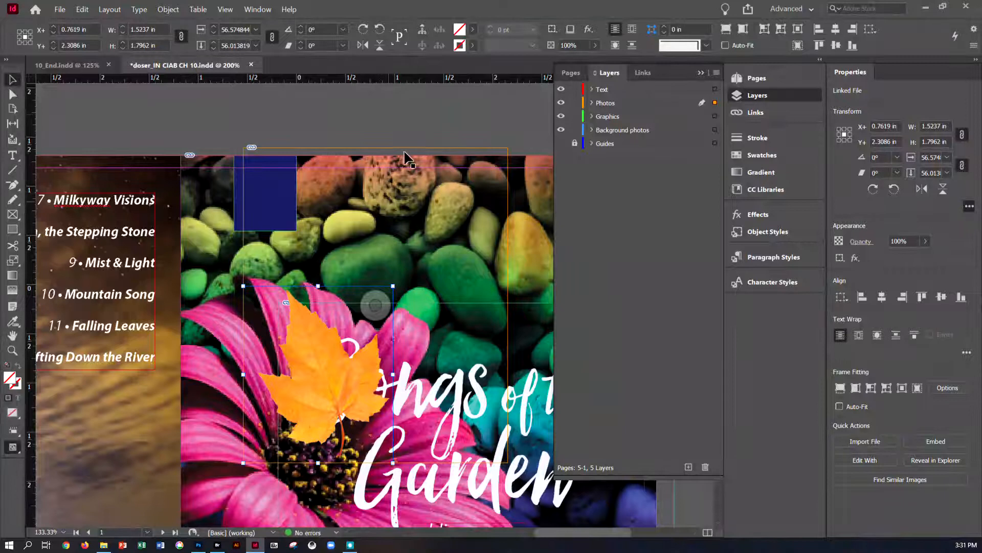
Step: Send the maple leaf back one level and move it to the cover's top-left corner over the blue square
{"action": "left_click", "coordinate": [417, 178]}
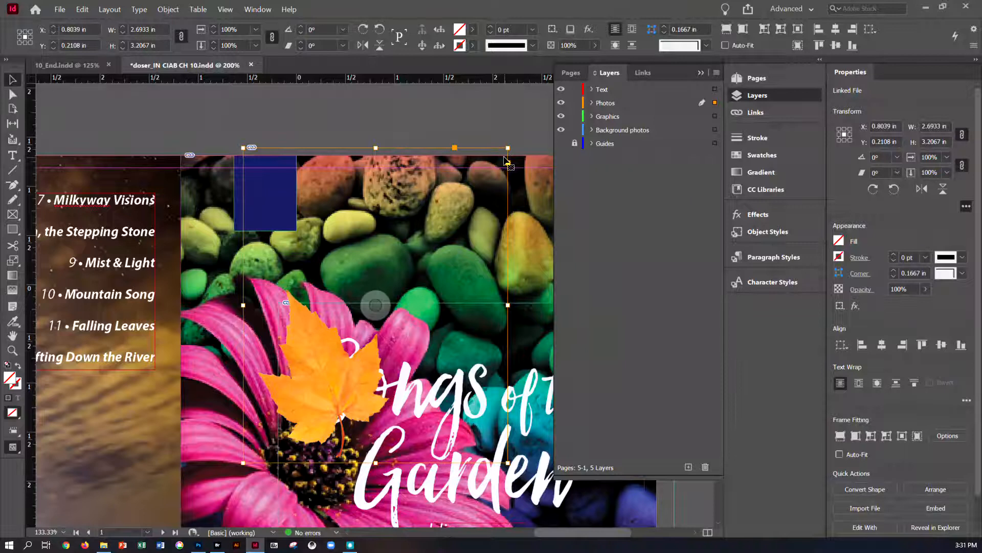
{"action": "left_click", "coordinate": [361, 287]}
{"action": "key", "text": "ctrl+bracketleft"}
{"action": "left_click_drag", "start_coordinate": [278, 409], "coordinate": [232, 207]}
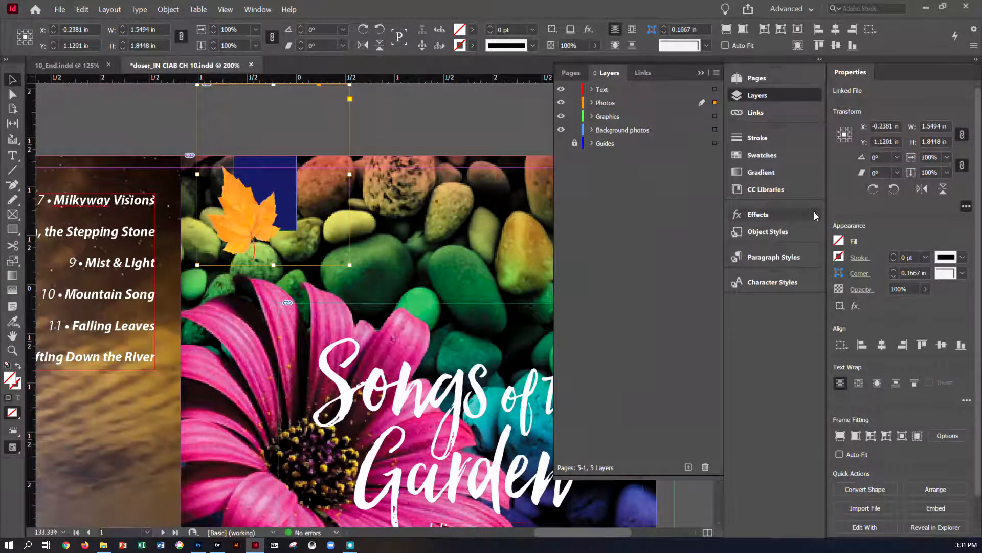
Step: Rotate the maple leaf frame 20°
{"action": "left_click", "coordinate": [883, 156]}
{"action": "type", "text": "20"}
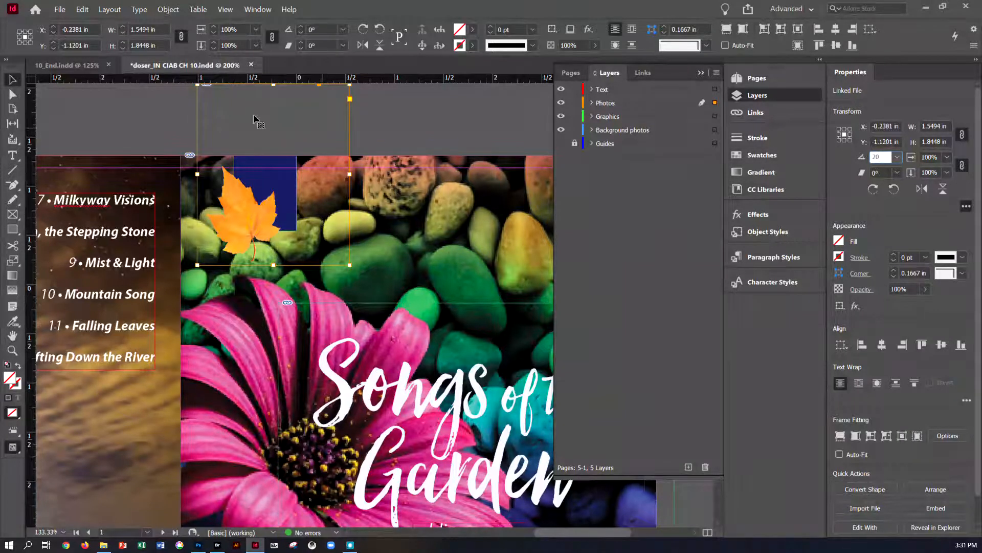
{"action": "key", "text": "Return"}
{"action": "left_click", "coordinate": [270, 175]}
{"action": "right_click", "coordinate": [247, 205]}
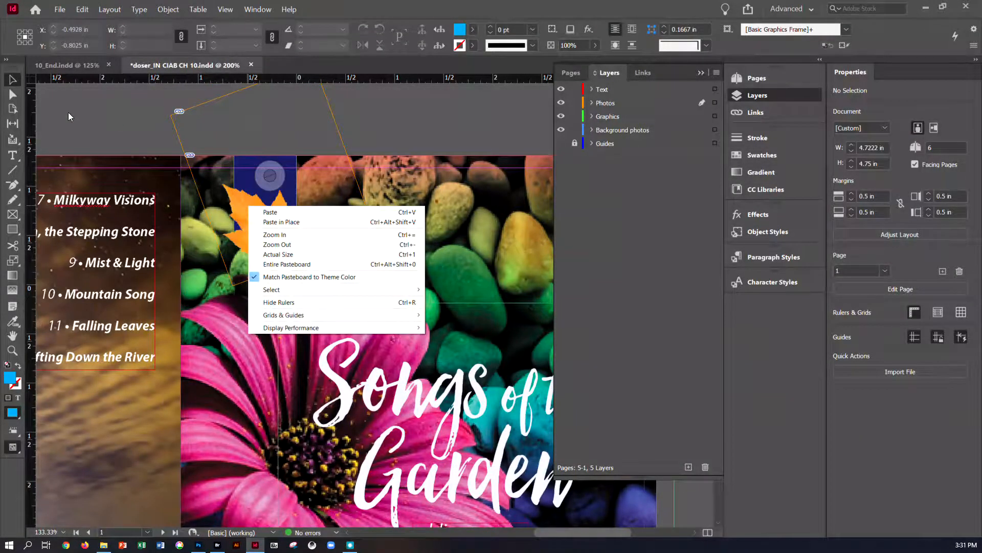
{"action": "left_click", "coordinate": [126, 133]}
Step: Fit the rotated leaf's frame to its content
{"action": "left_click", "coordinate": [177, 132]}
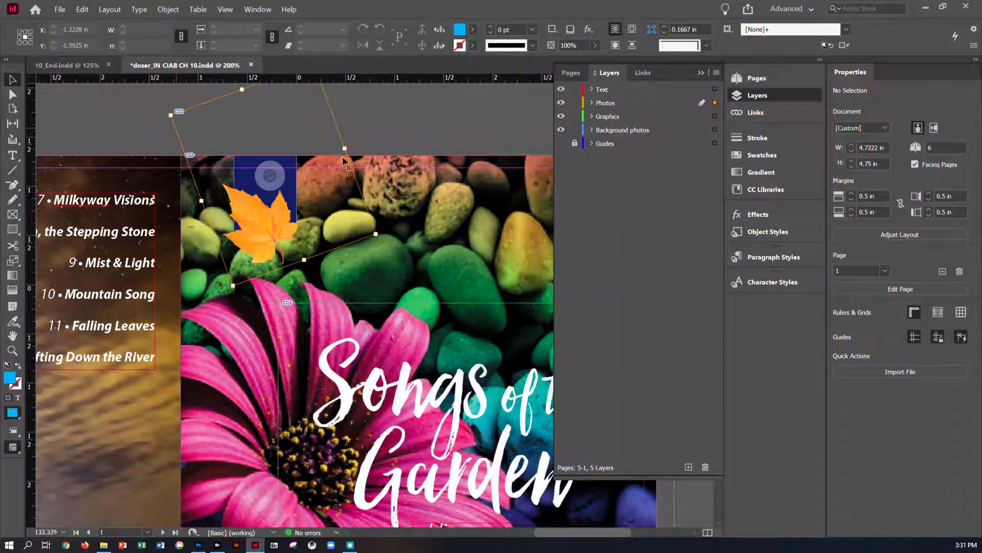
{"action": "right_click", "coordinate": [327, 123]}
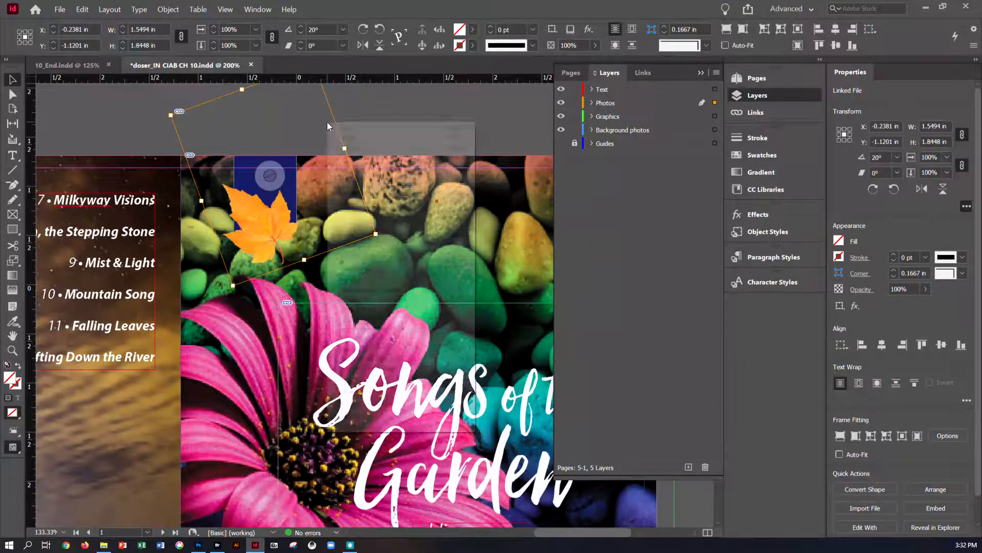
{"action": "mouse_move", "coordinate": [364, 264]}
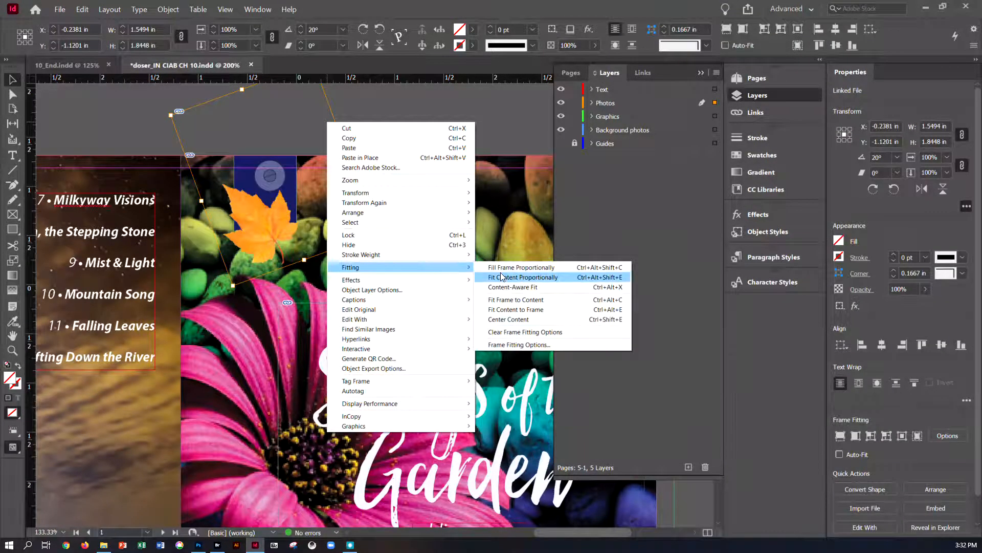
{"action": "left_click", "coordinate": [503, 301]}
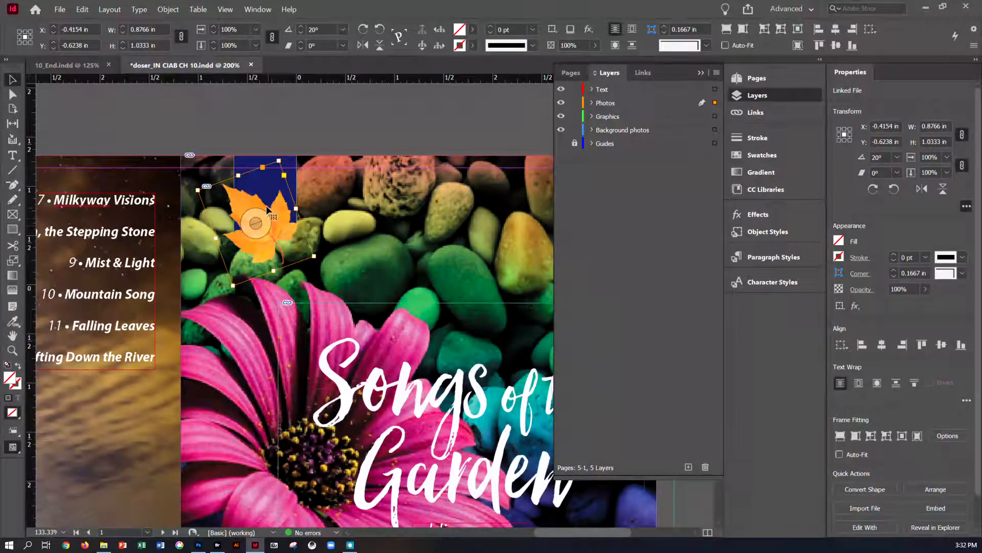
Step: Replace the leaf image with maple-leaf-red.psd dragged from Bridge onto the frame
{"action": "left_click", "coordinate": [217, 545]}
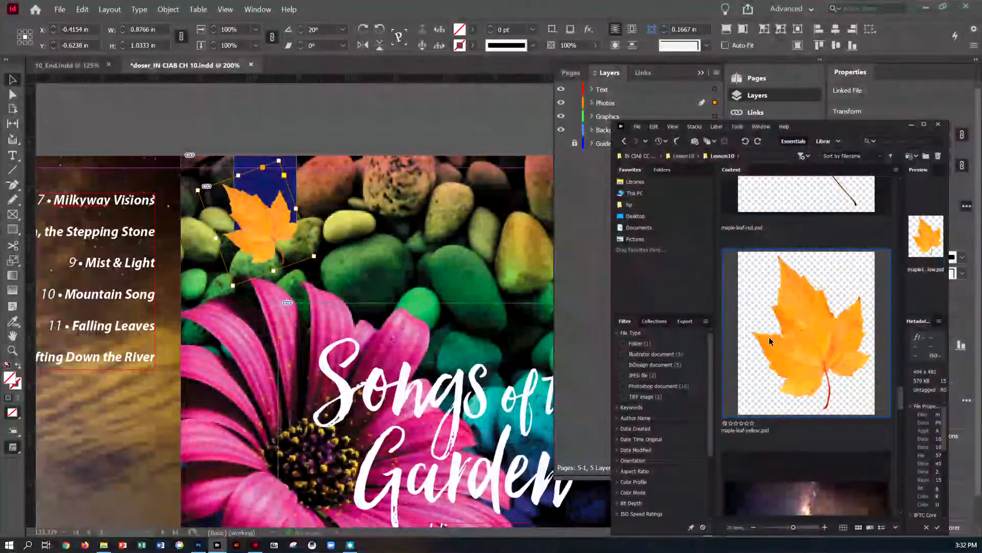
{"action": "scroll", "coordinate": [769, 337], "scroll_direction": "up", "scroll_amount": 3}
{"action": "left_click", "coordinate": [806, 317]}
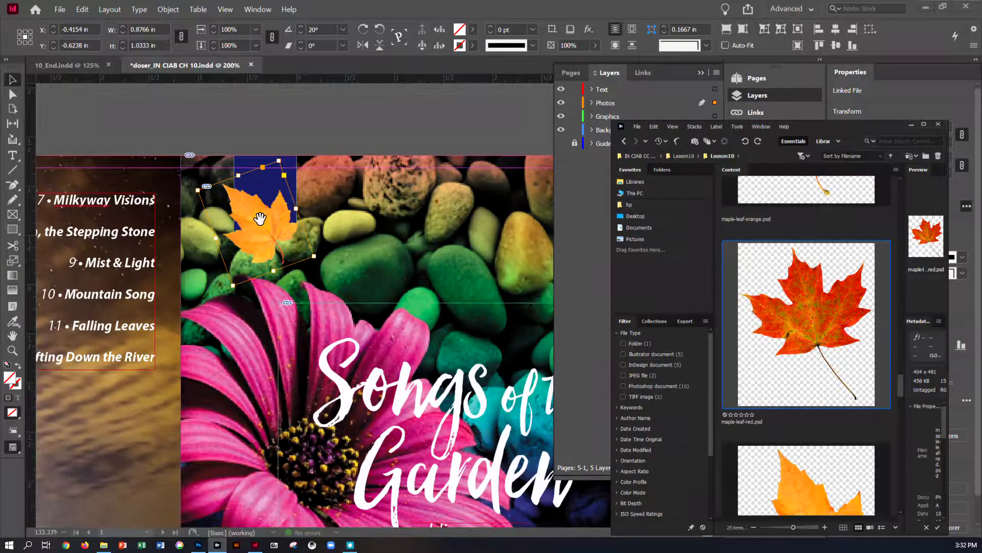
{"action": "left_click_drag", "start_coordinate": [260, 219], "coordinate": [260, 221]}
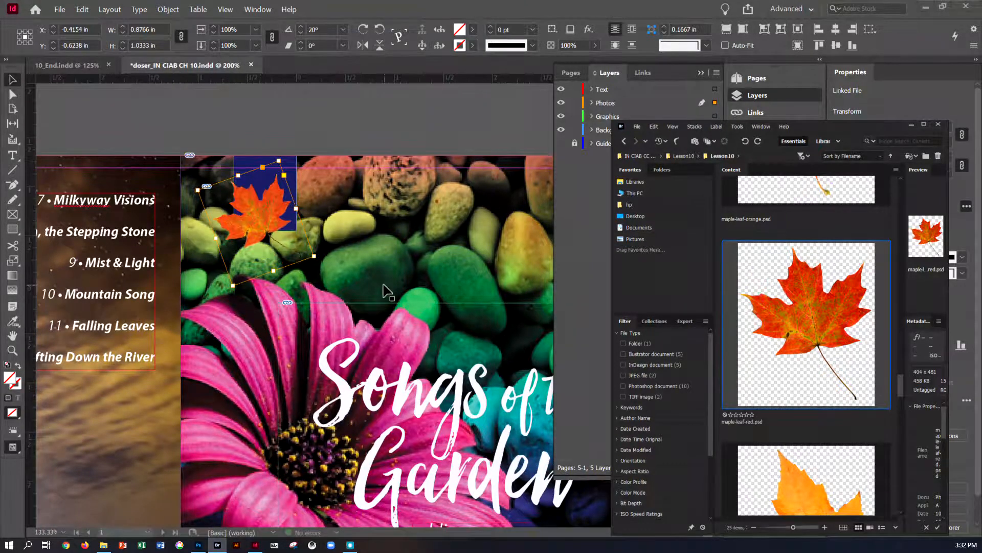
{"action": "scroll", "coordinate": [799, 361], "scroll_direction": "up", "scroll_amount": 2}
{"action": "scroll", "coordinate": [810, 364], "scroll_direction": "down", "scroll_amount": 2}
{"action": "scroll", "coordinate": [835, 318], "scroll_direction": "up", "scroll_amount": 2}
{"action": "scroll", "coordinate": [835, 318], "scroll_direction": "down", "scroll_amount": 2}
Step: Deselect everything and save the document
{"action": "left_click", "coordinate": [425, 128]}
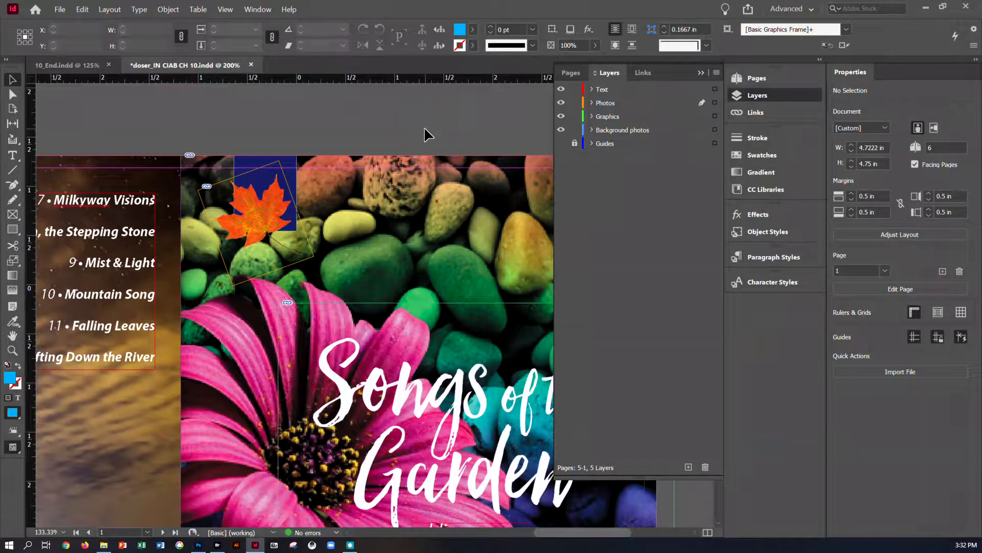
{"action": "key", "text": "ctrl+s"}
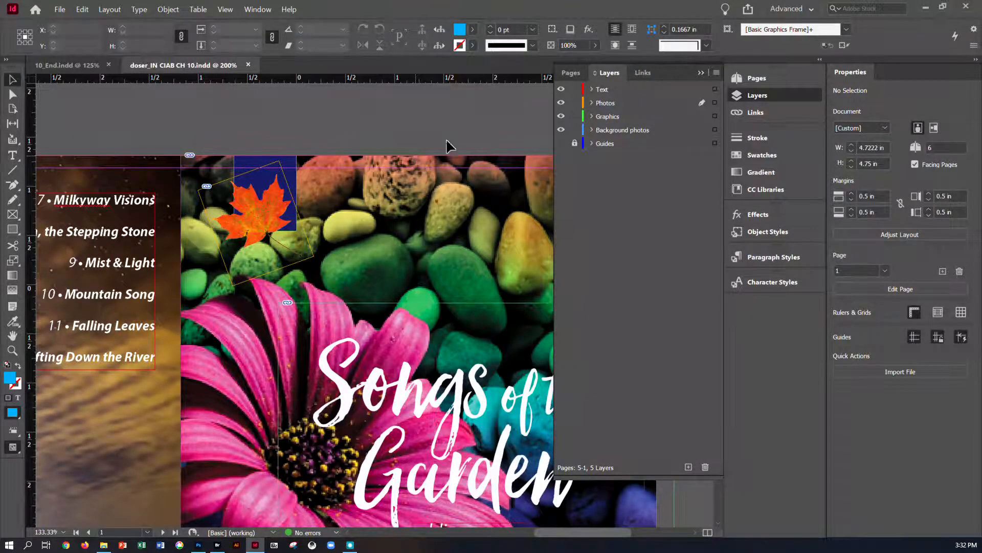
Step: Open Blue-Hydrangea.psd from the Links panel for editing in its original application
{"action": "left_click", "coordinate": [752, 114]}
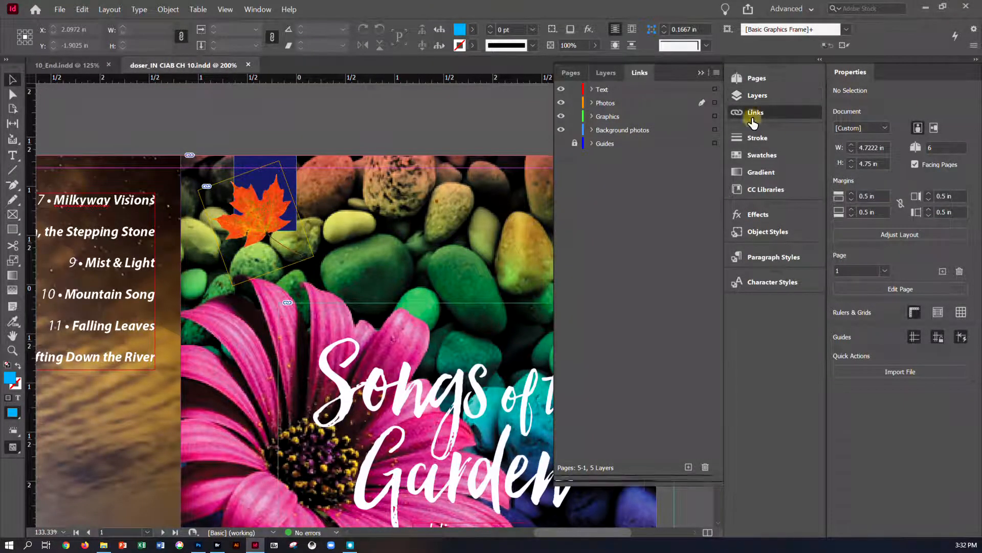
{"action": "left_click", "coordinate": [626, 144]}
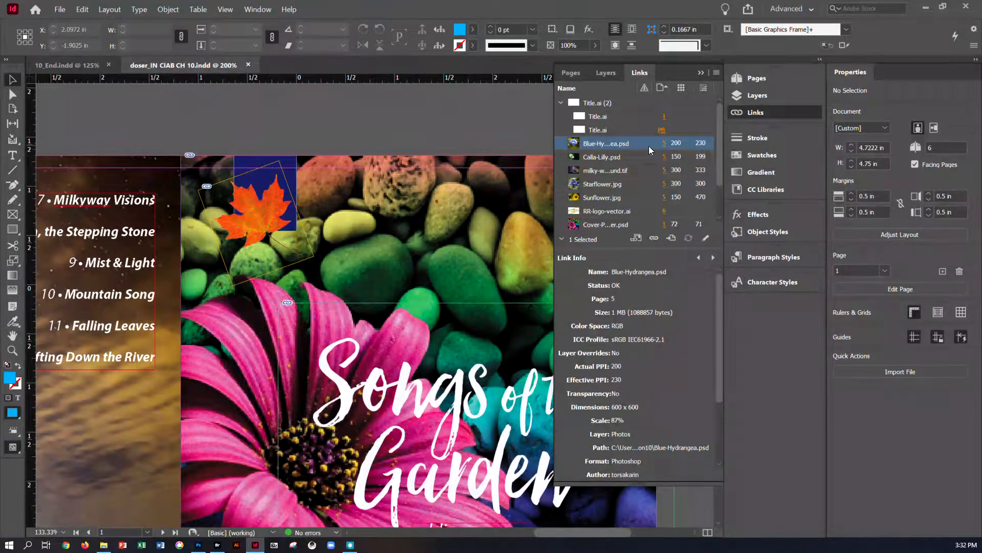
{"action": "left_click", "coordinate": [665, 144]}
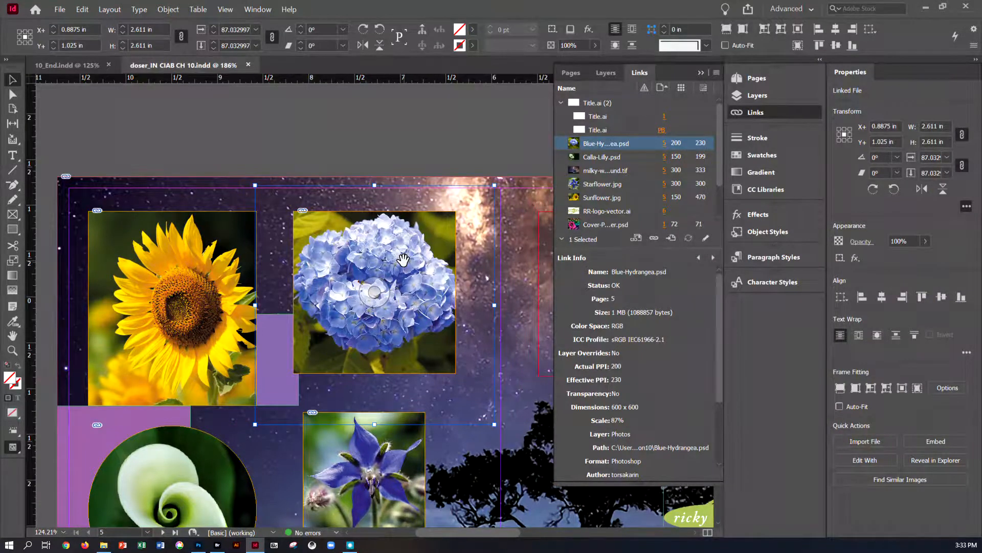
{"action": "left_click", "coordinate": [705, 239]}
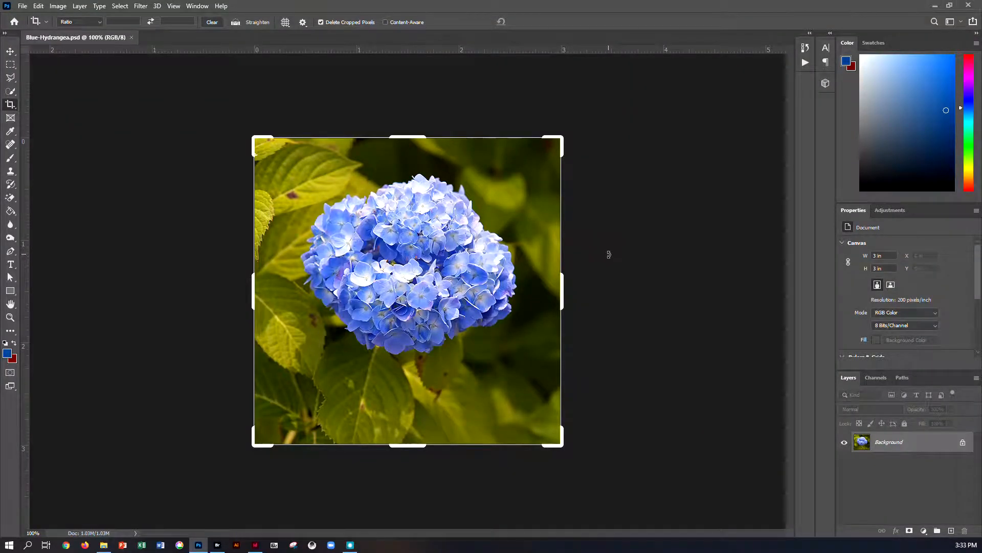
Step: Change the hydrangea image's resolution to 300 pixels/inch in Image Size
{"action": "left_click", "coordinate": [54, 6]}
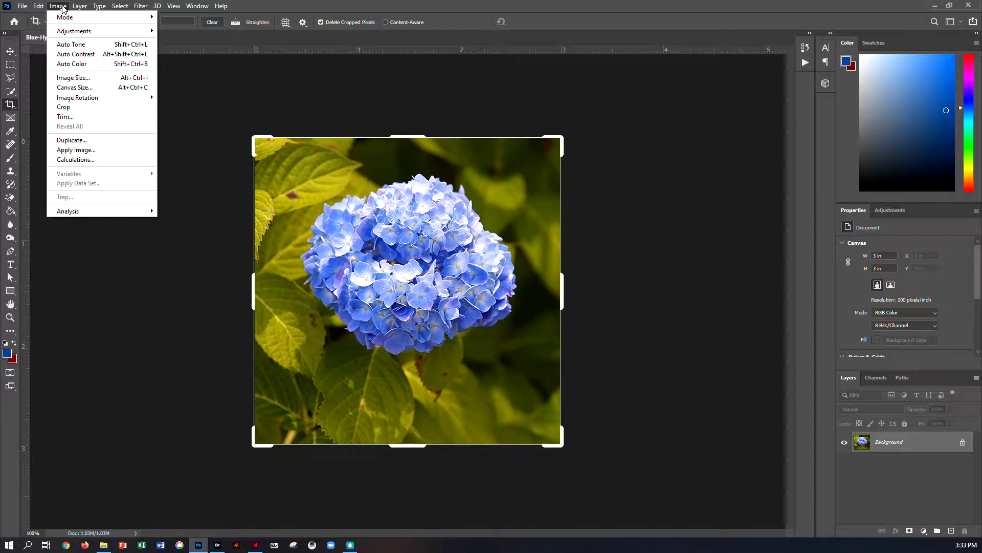
{"action": "left_click", "coordinate": [71, 78]}
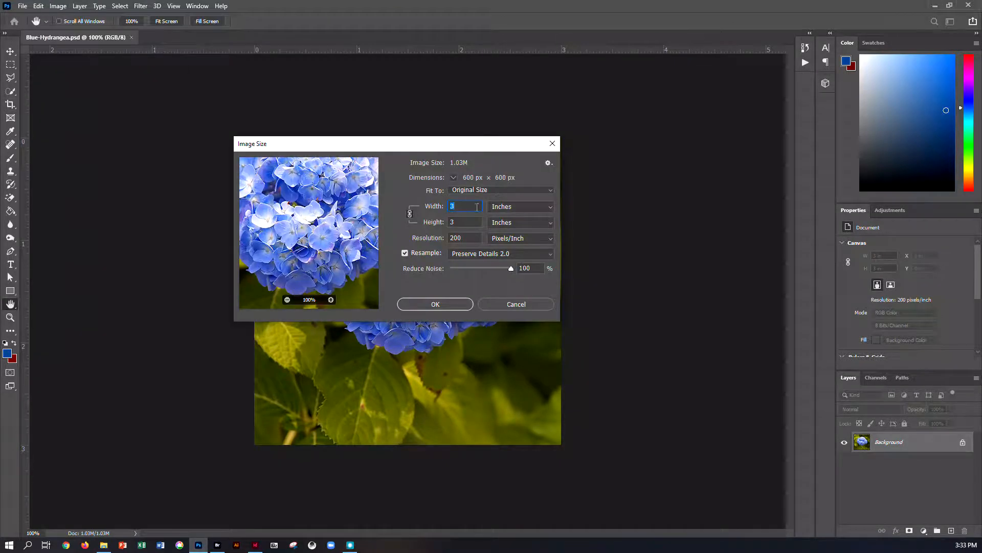
{"action": "double_click", "coordinate": [463, 238]}
{"action": "type", "text": "300"}
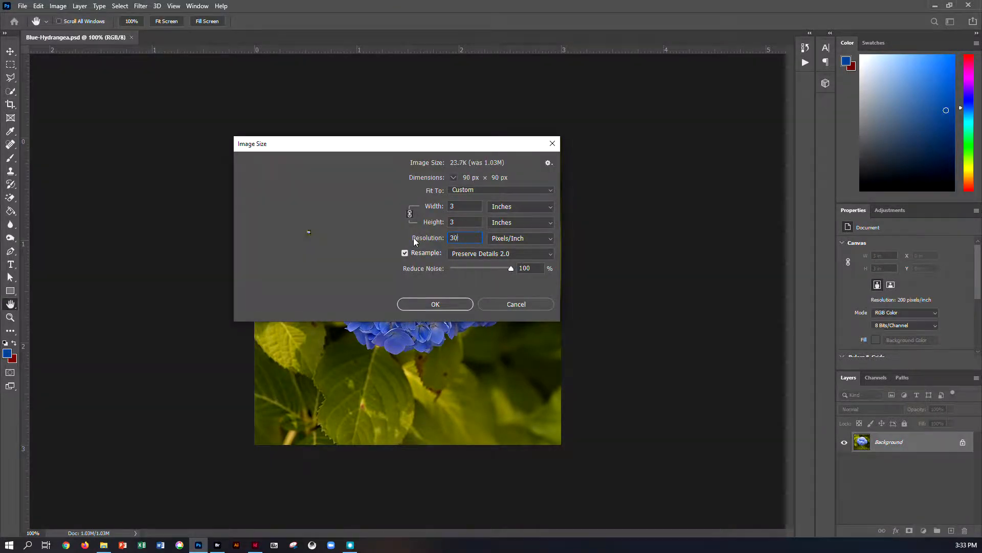
{"action": "left_click", "coordinate": [451, 305]}
{"action": "key", "text": "c"}
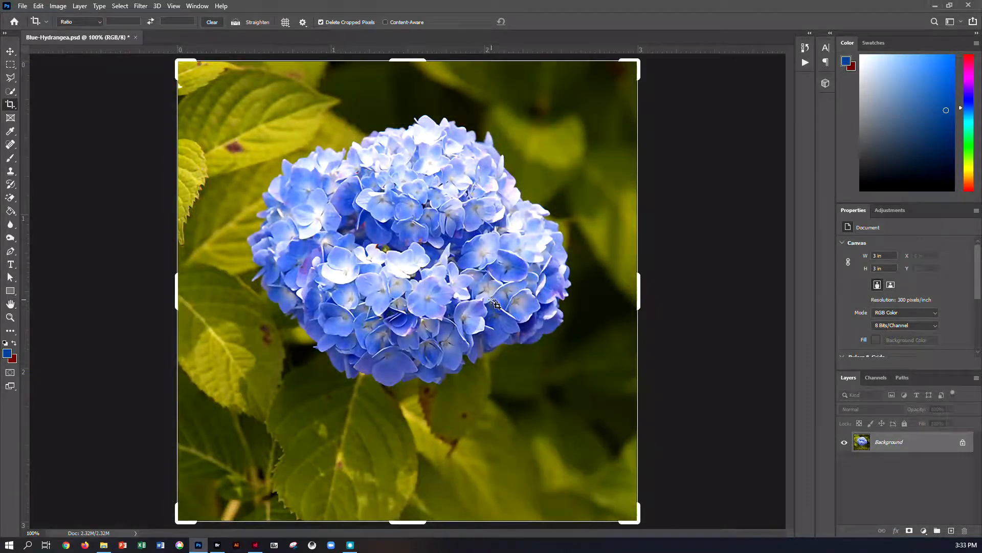
Step: Apply the Neon Glow filter to the hydrangea image through the Filter Gallery
{"action": "left_click", "coordinate": [140, 7]}
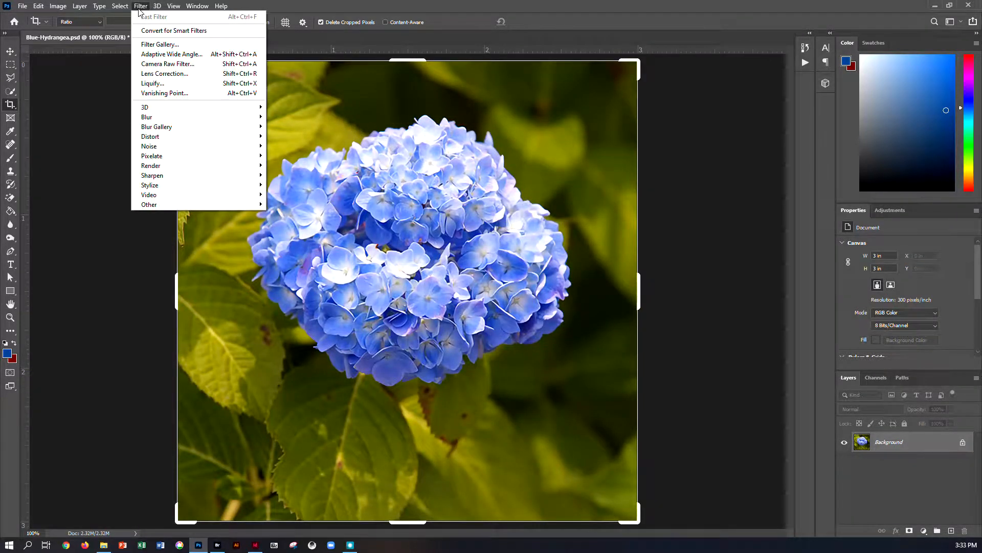
{"action": "left_click", "coordinate": [148, 44]}
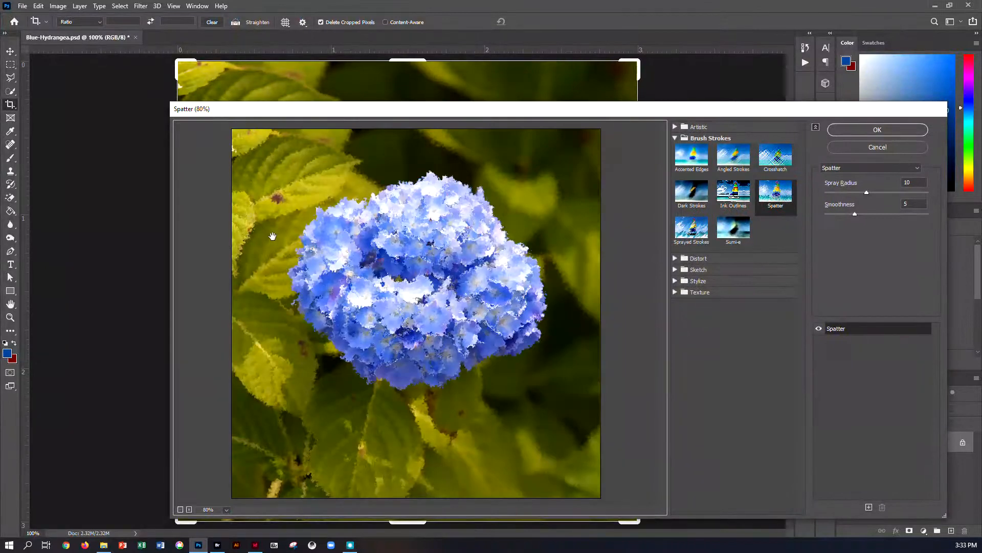
{"action": "left_click", "coordinate": [676, 128]}
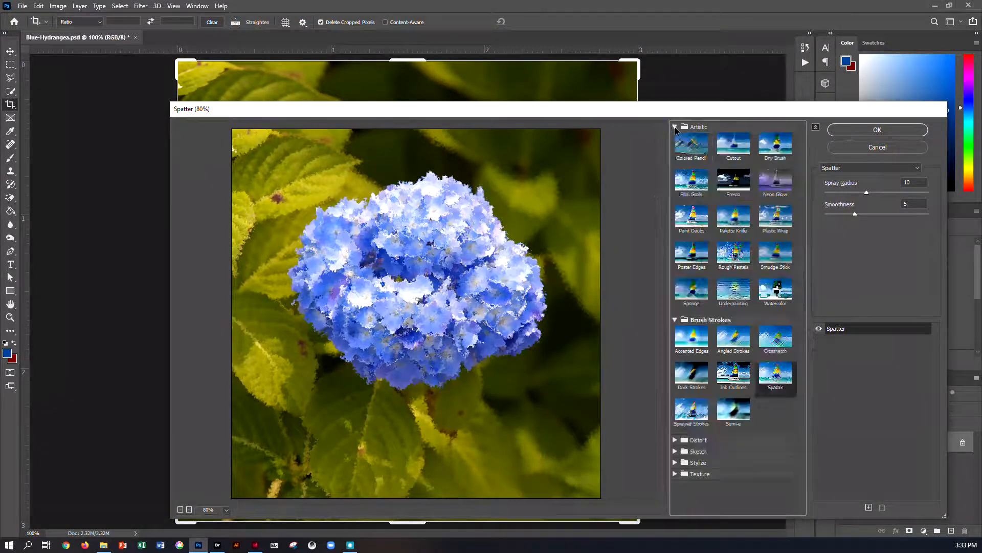
{"action": "left_click", "coordinate": [738, 259]}
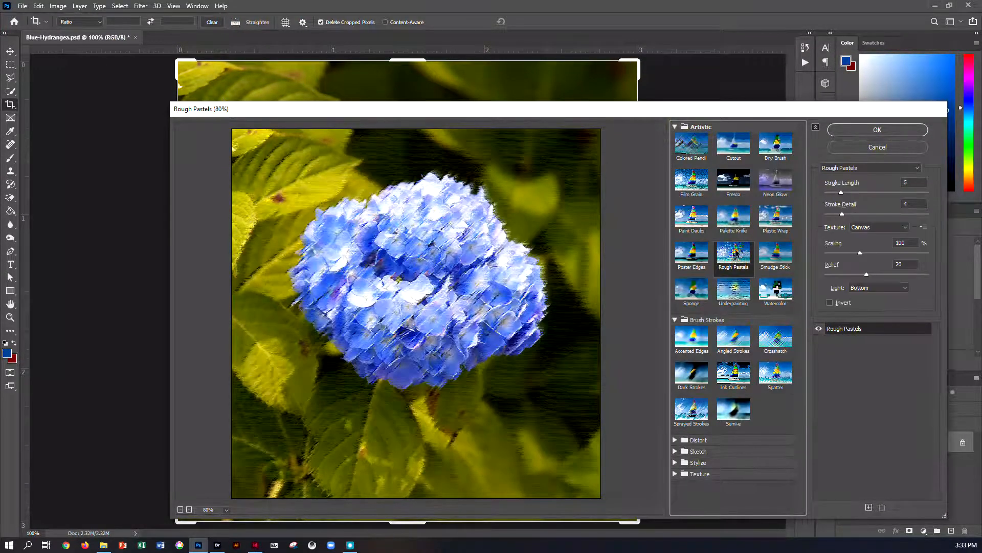
{"action": "left_click", "coordinate": [693, 409]}
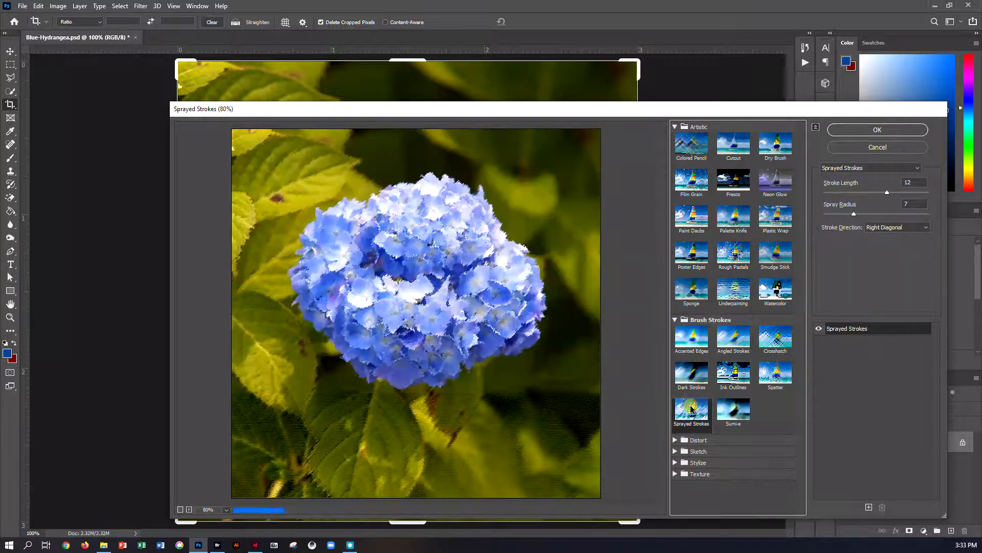
{"action": "left_click", "coordinate": [776, 294]}
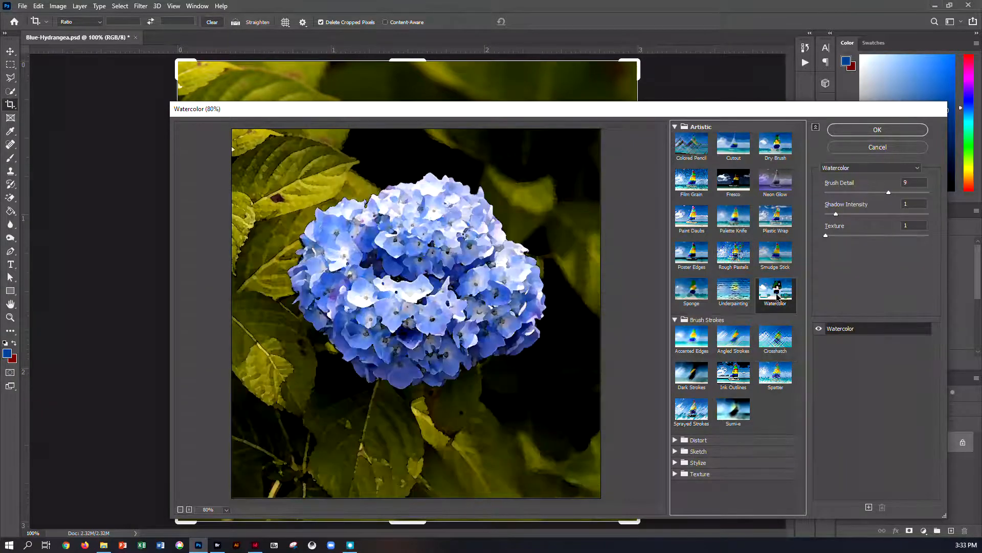
{"action": "left_click", "coordinate": [772, 188]}
{"action": "left_click", "coordinate": [867, 131]}
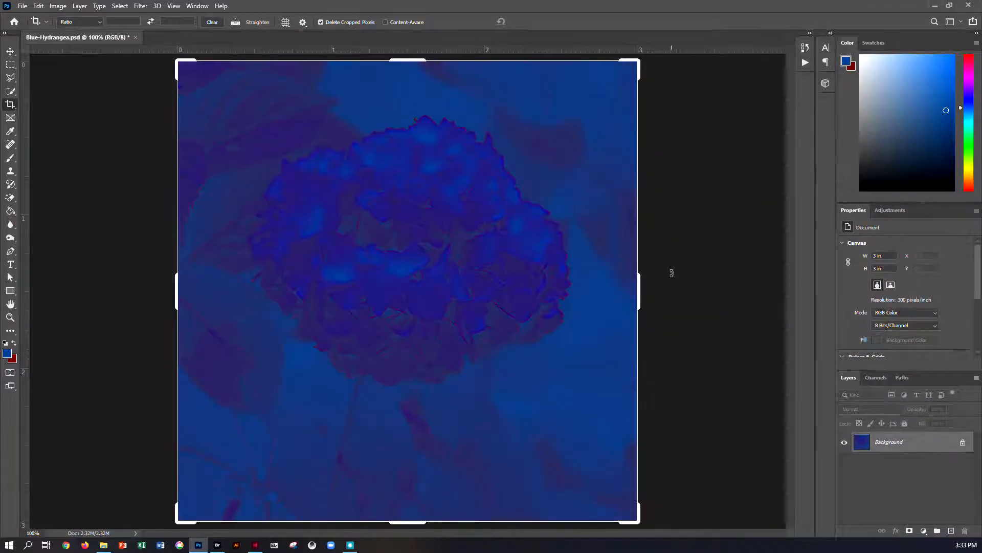
Step: Save and close the hydrangea file, then return to the InDesign layout
{"action": "key", "text": "ctrl+s"}
{"action": "left_click", "coordinate": [131, 38]}
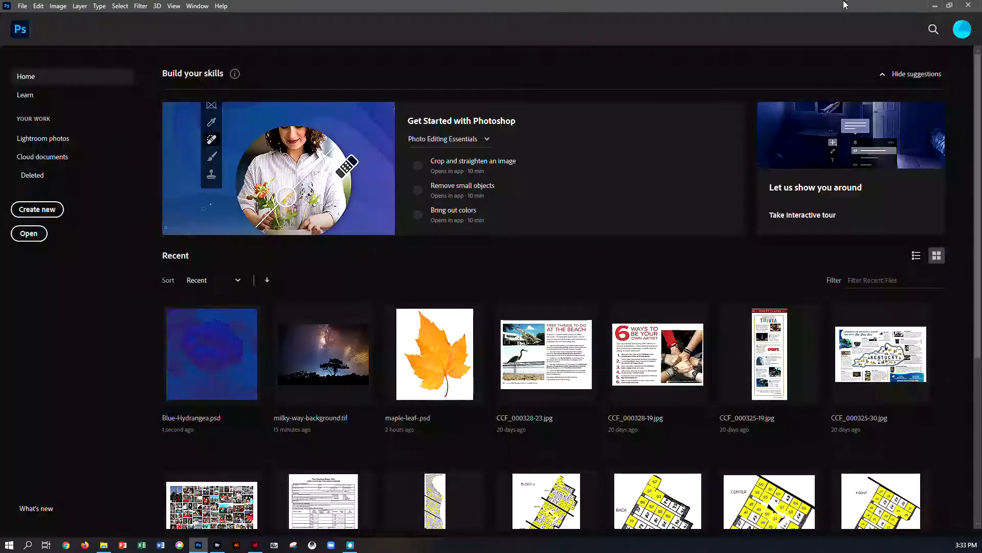
{"action": "left_click", "coordinate": [935, 6]}
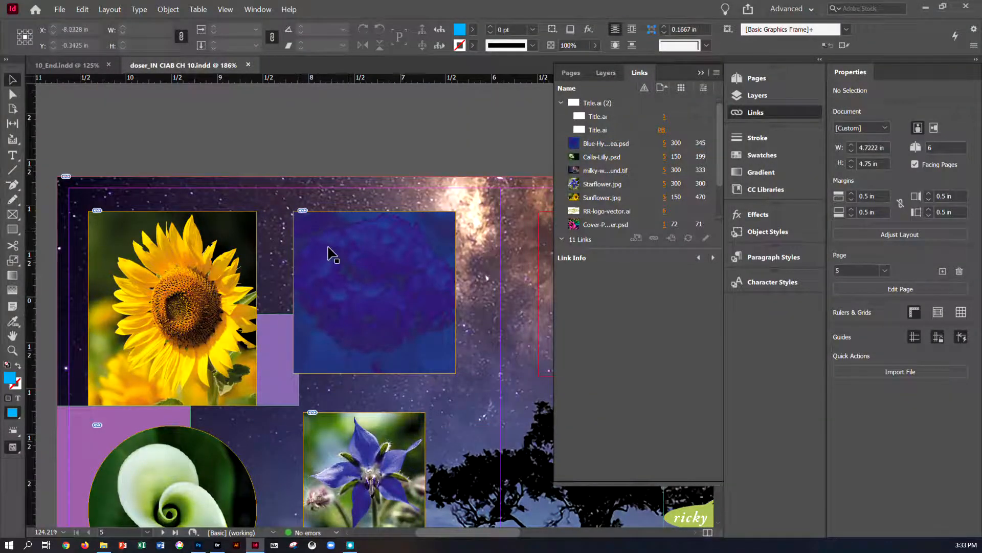
Step: Go to the pages 2–4 spread and lock the Background photos layer
{"action": "left_click", "coordinate": [390, 336]}
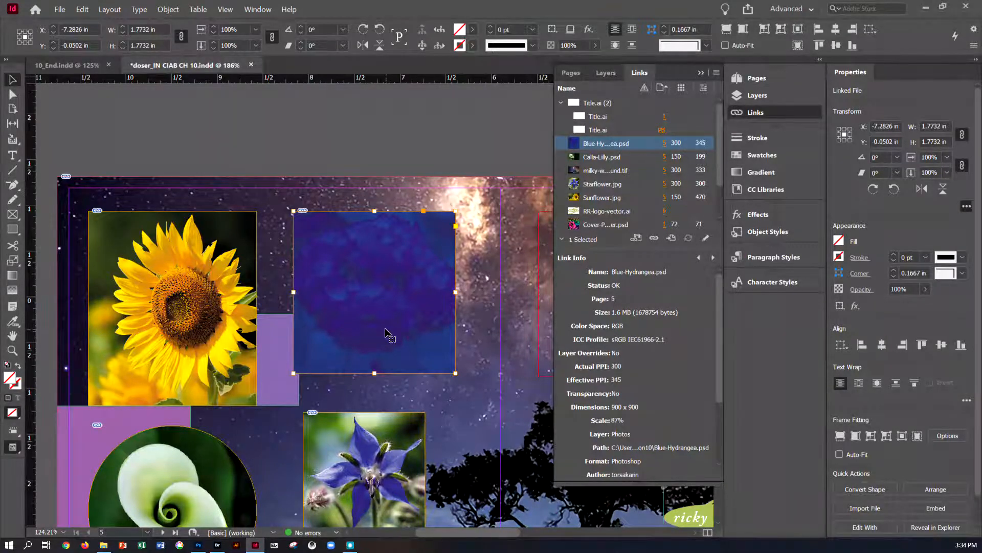
{"action": "left_click", "coordinate": [749, 77]}
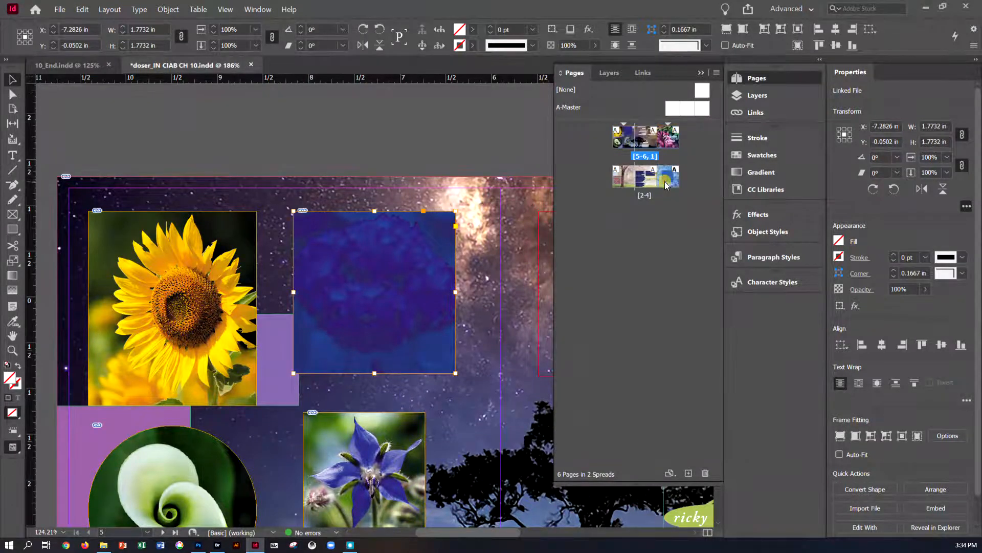
{"action": "double_click", "coordinate": [665, 181]}
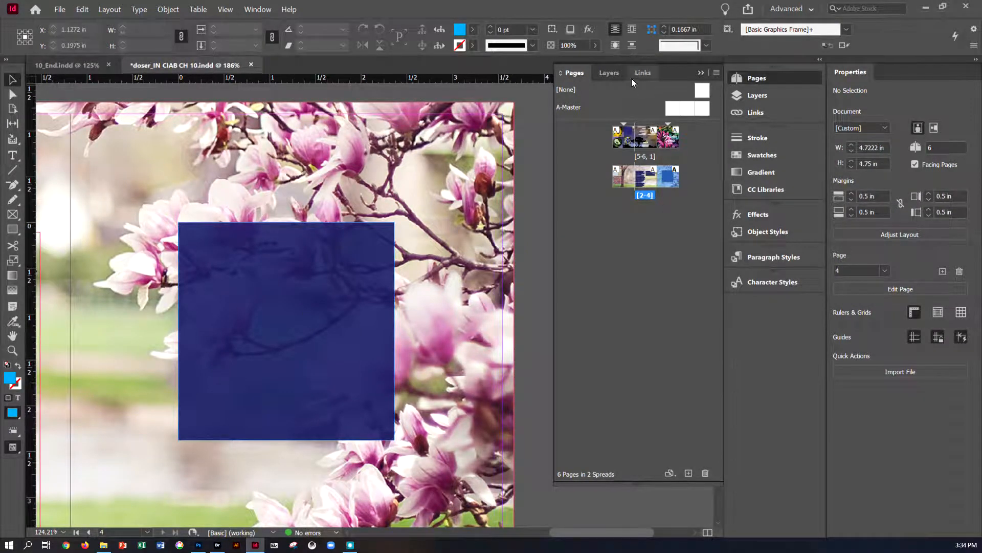
{"action": "left_click", "coordinate": [607, 72]}
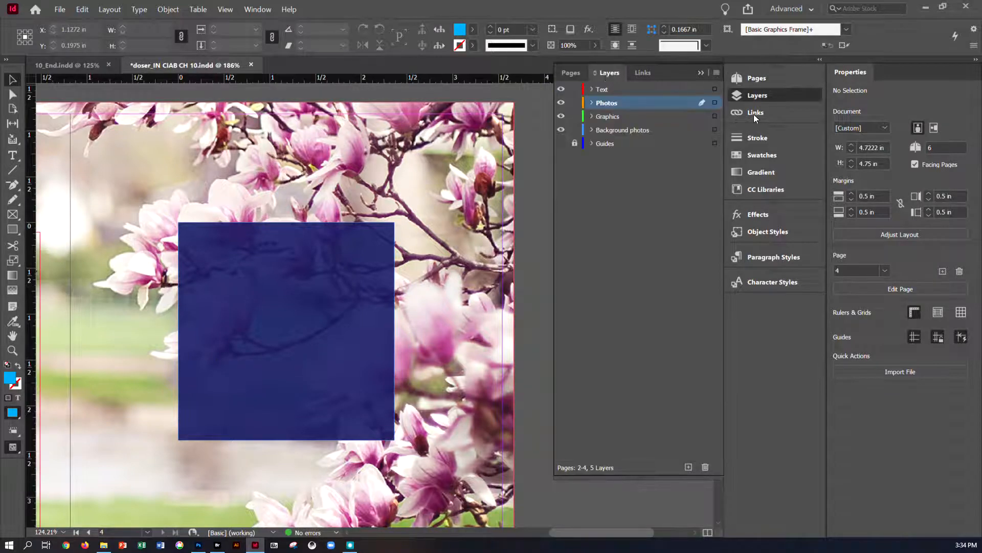
{"action": "double_click", "coordinate": [610, 103]}
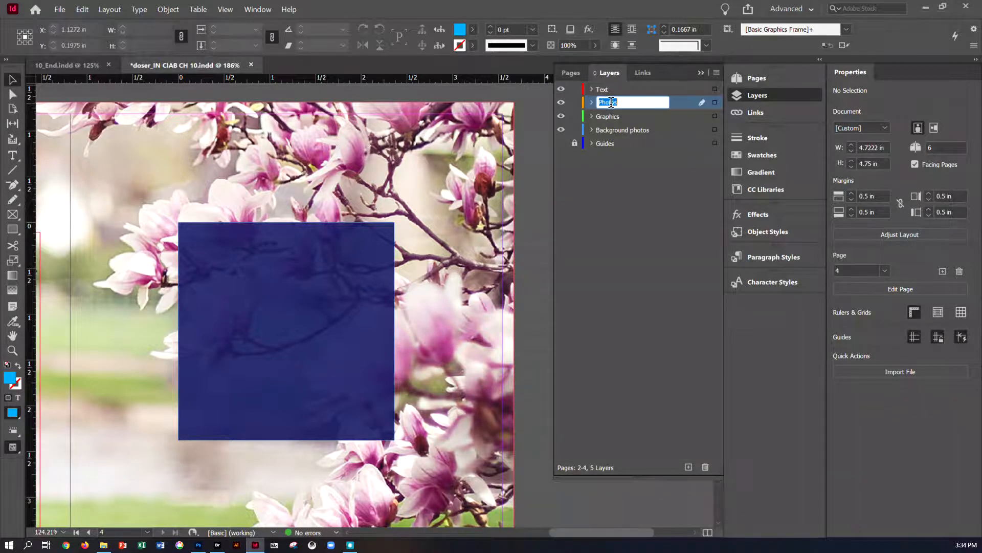
{"action": "left_click", "coordinate": [575, 129]}
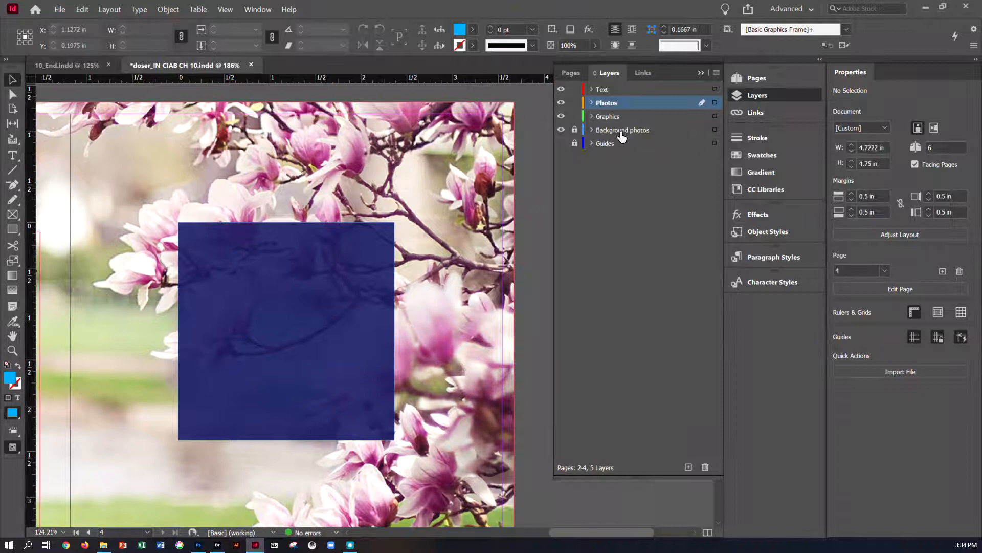
Step: Place Pears.psd on the page, with its top-left corner near the blue square's lower-left edge
{"action": "left_click", "coordinate": [60, 9]}
{"action": "left_click", "coordinate": [77, 137]}
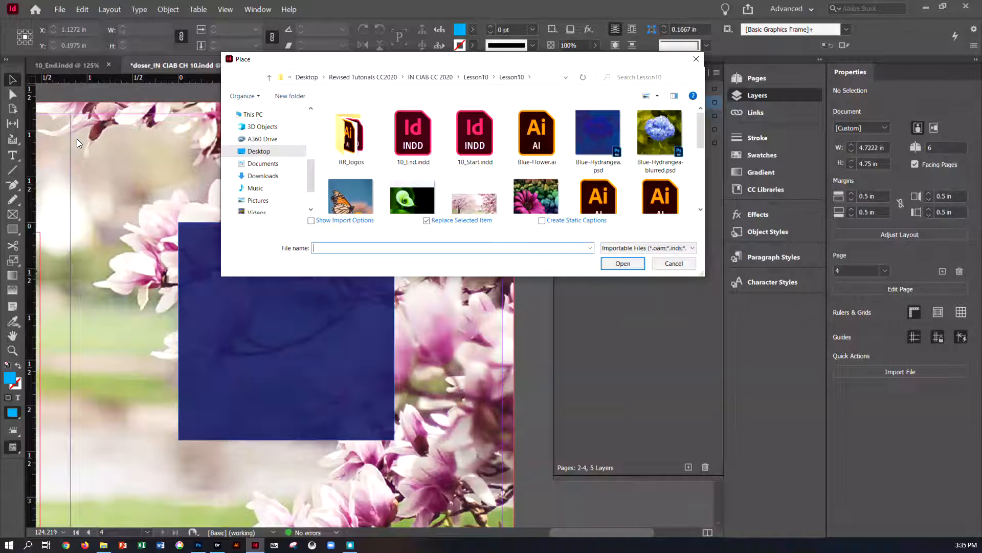
{"action": "scroll", "coordinate": [477, 159], "scroll_direction": "down", "scroll_amount": 1}
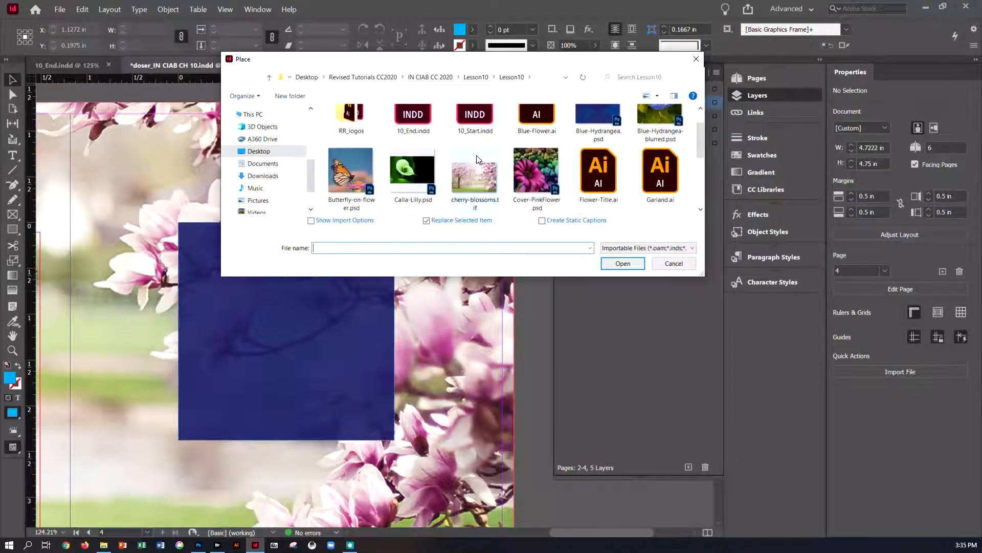
{"action": "scroll", "coordinate": [477, 159], "scroll_direction": "down", "scroll_amount": 2}
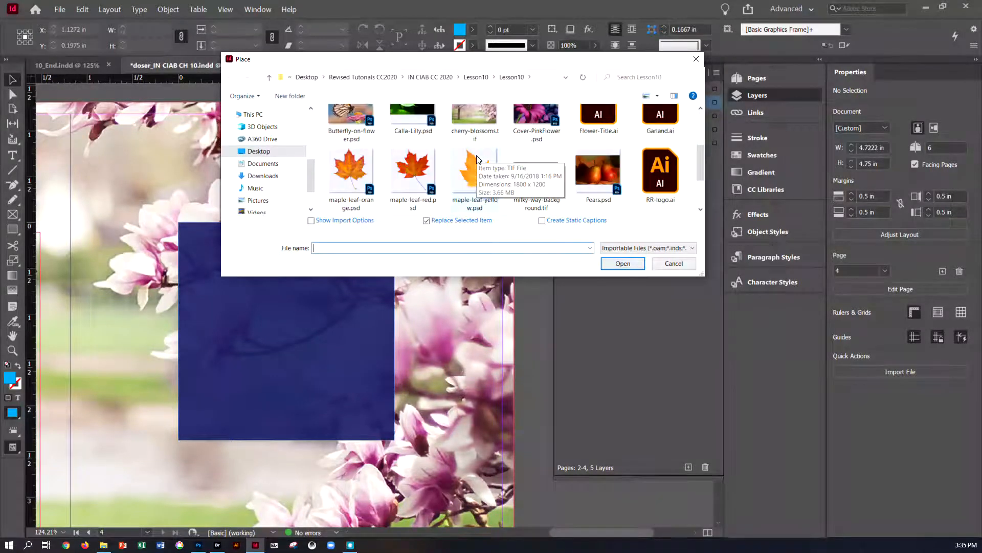
{"action": "left_click", "coordinate": [603, 176]}
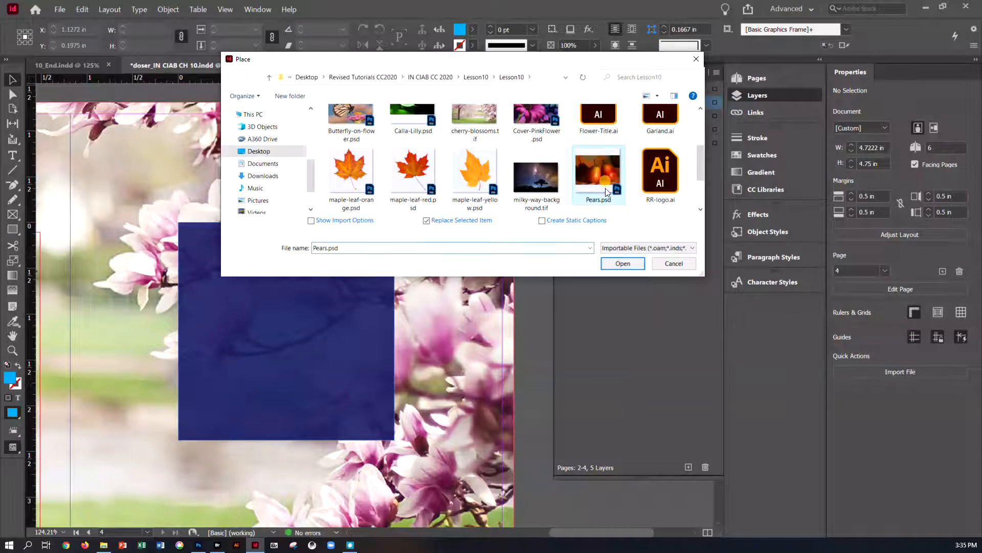
{"action": "left_click", "coordinate": [619, 262]}
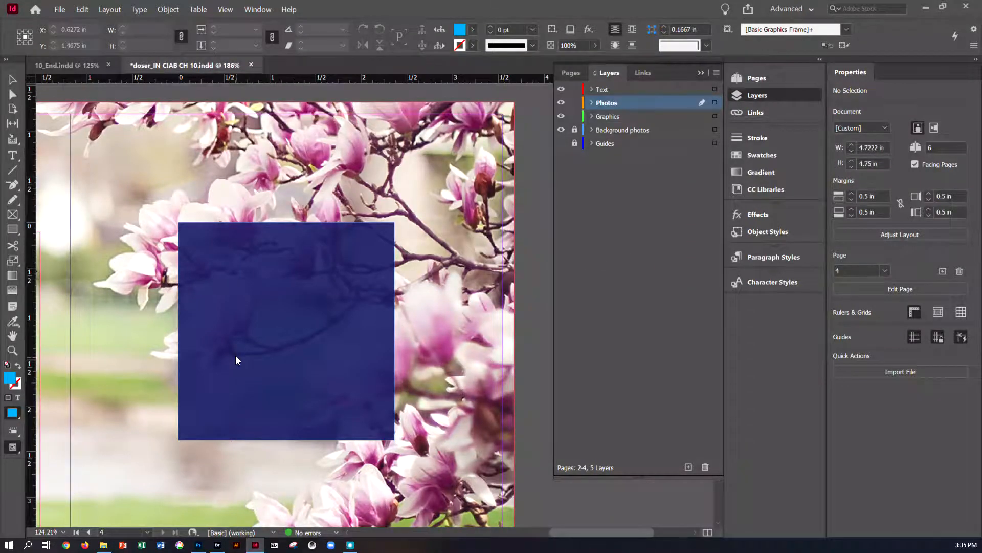
{"action": "left_click", "coordinate": [158, 248]}
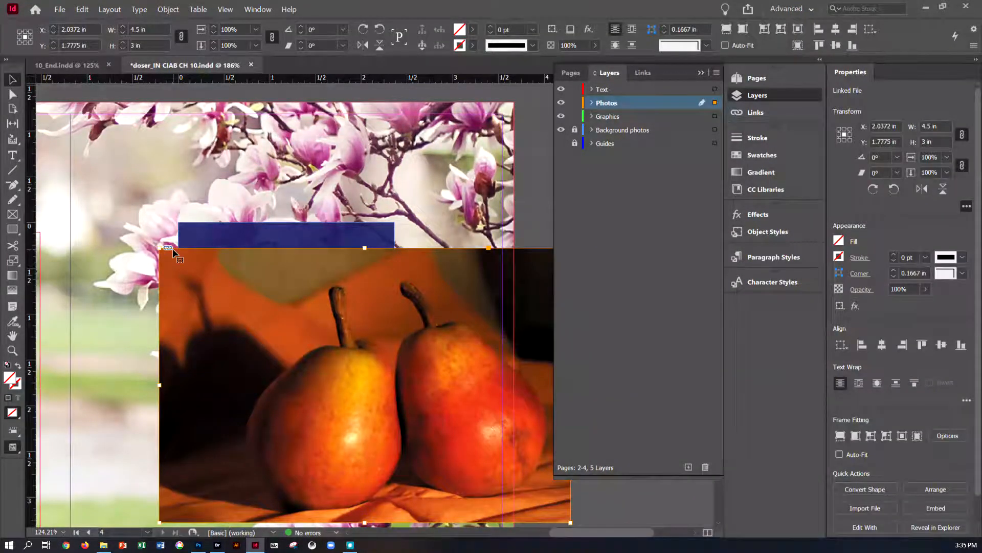
Step: Set the pears image's clipping path to the Photoshop Path named Two Pears
{"action": "left_click", "coordinate": [700, 74]}
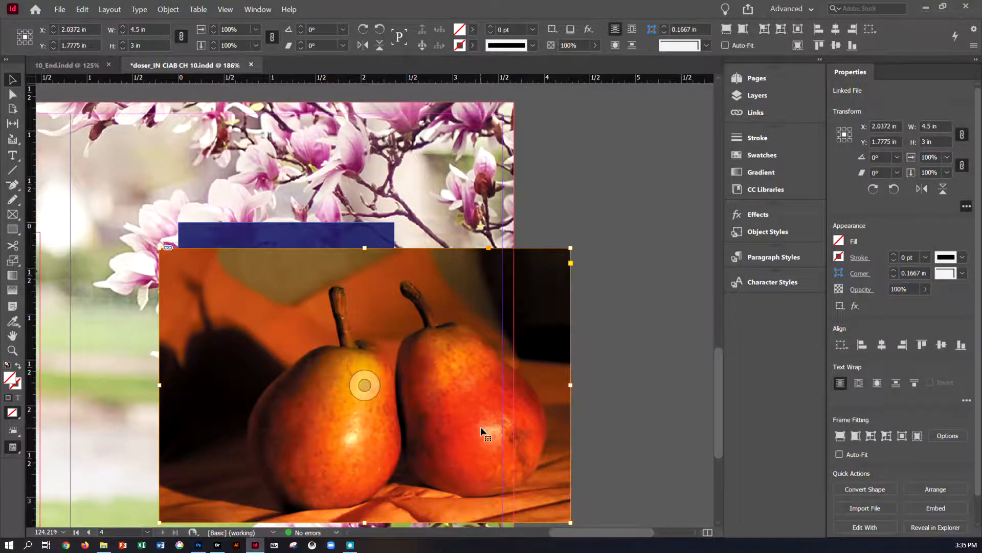
{"action": "scroll", "coordinate": [481, 426], "scroll_direction": "down", "scroll_amount": 1}
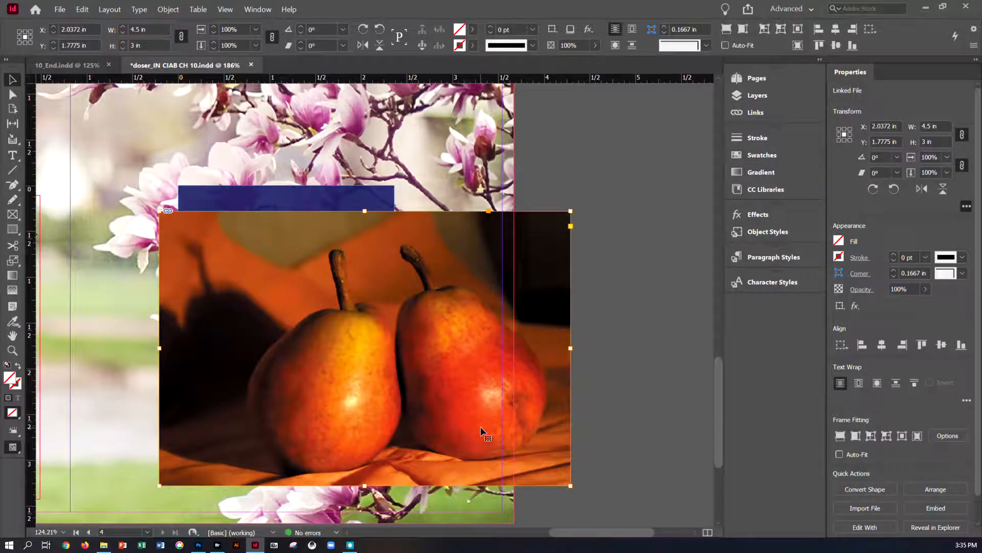
{"action": "scroll", "coordinate": [480, 426], "scroll_direction": "down", "scroll_amount": 1}
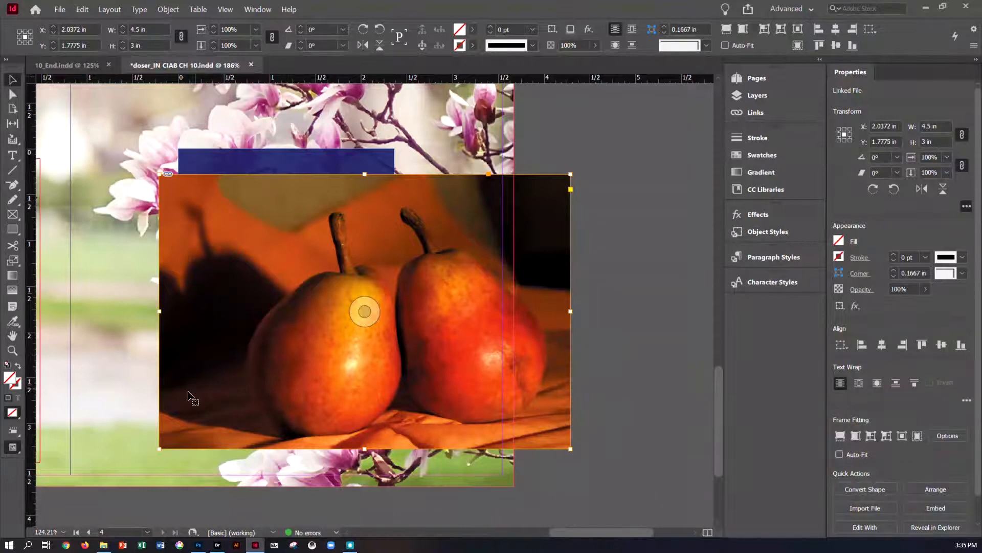
{"action": "left_click", "coordinate": [167, 9]}
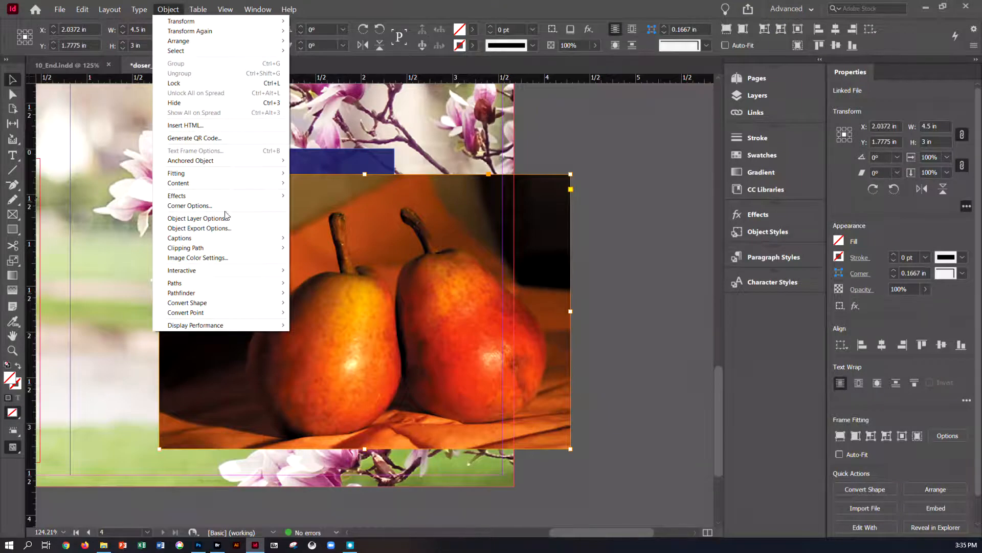
{"action": "mouse_move", "coordinate": [225, 248]}
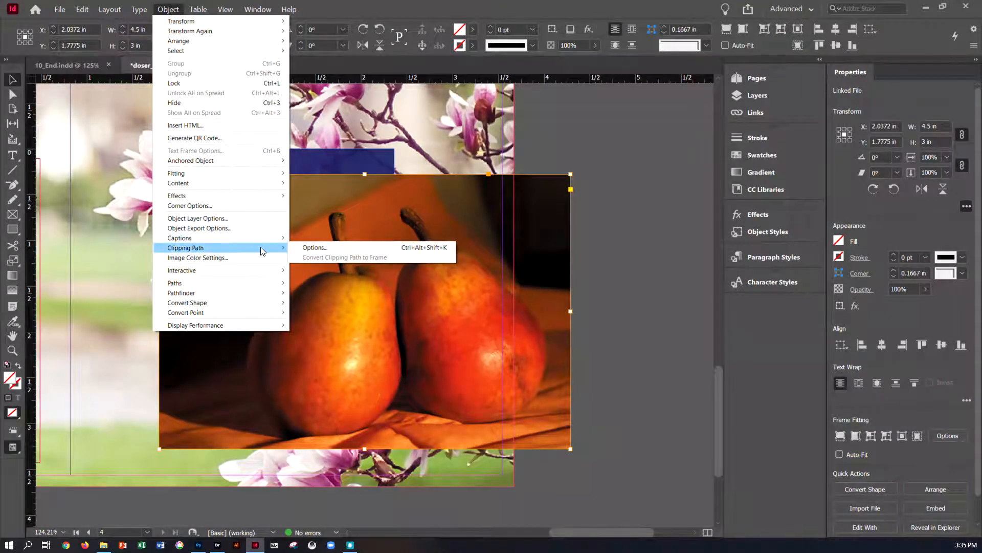
{"action": "left_click", "coordinate": [300, 248]}
{"action": "left_click_drag", "start_coordinate": [236, 193], "coordinate": [679, 199]}
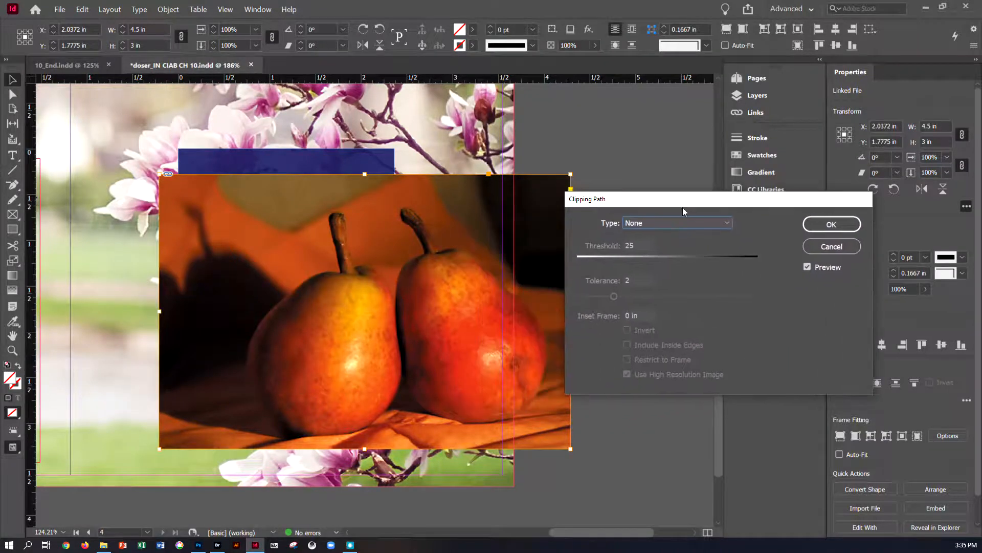
{"action": "left_click", "coordinate": [807, 269]}
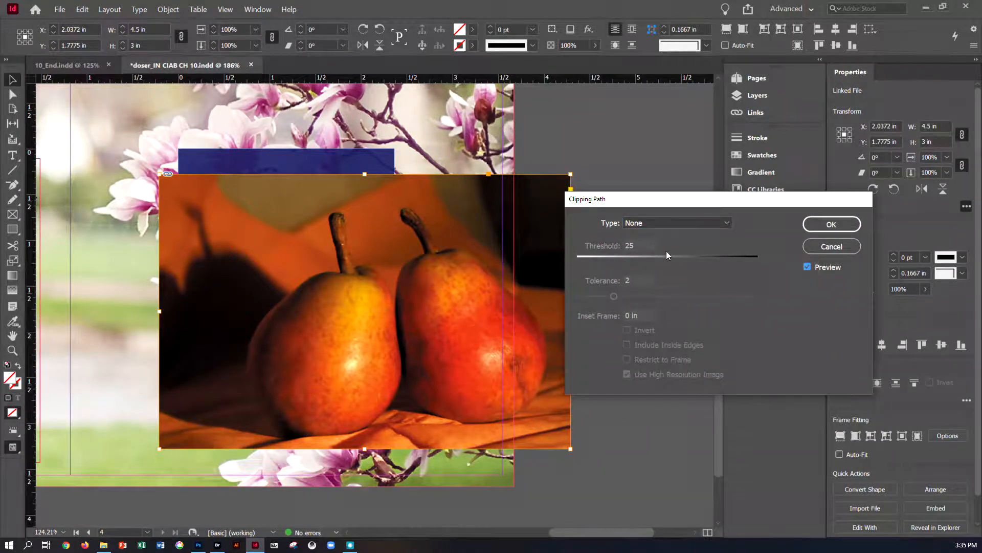
{"action": "left_click", "coordinate": [665, 223]}
{"action": "left_click", "coordinate": [665, 274]}
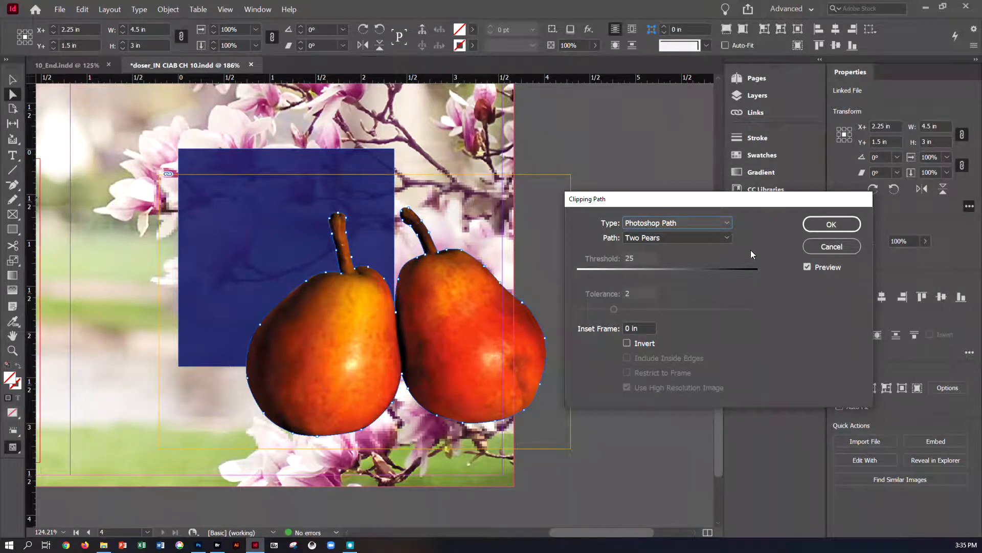
{"action": "left_click", "coordinate": [812, 229]}
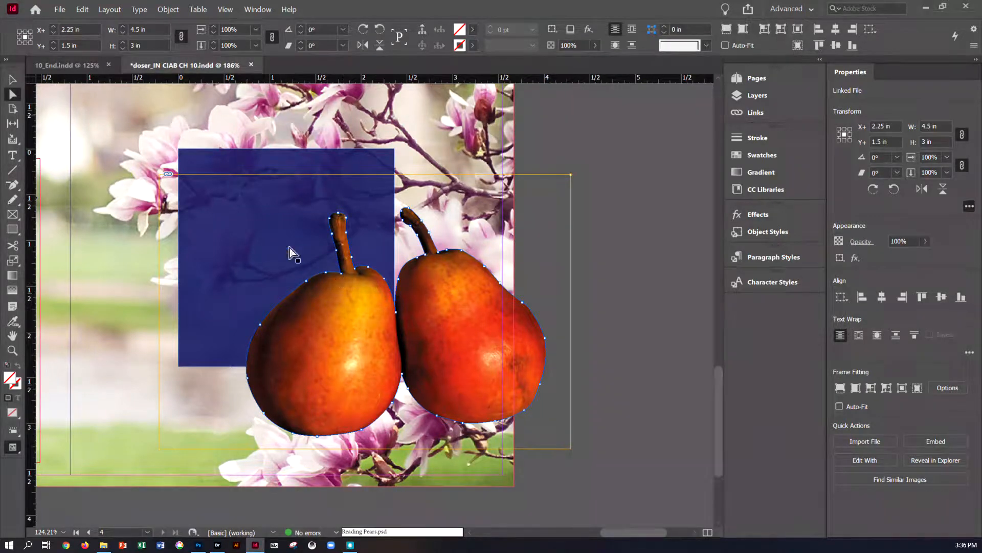
Step: Fit the frame to the pears content and scale the pears down to about 76%
{"action": "left_click", "coordinate": [169, 10]}
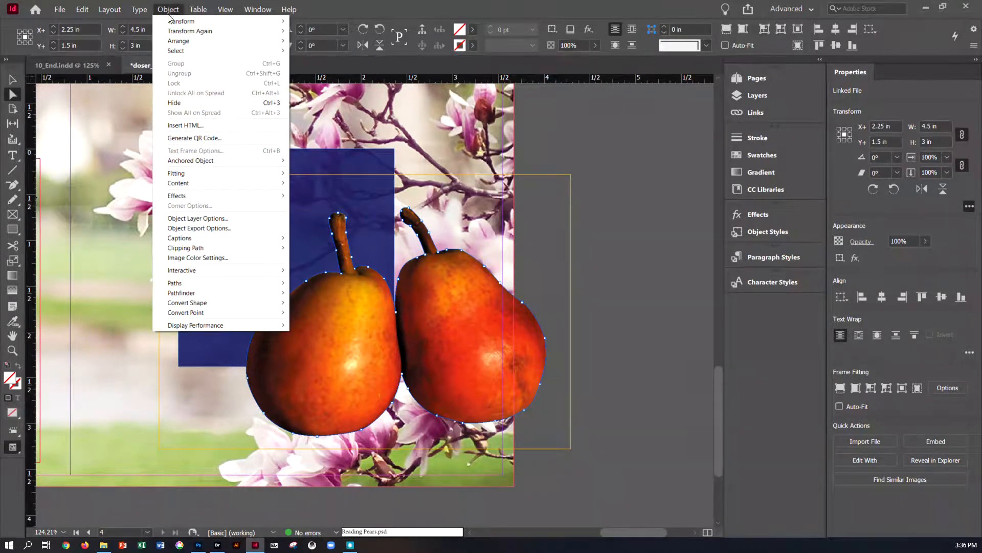
{"action": "mouse_move", "coordinate": [179, 165]}
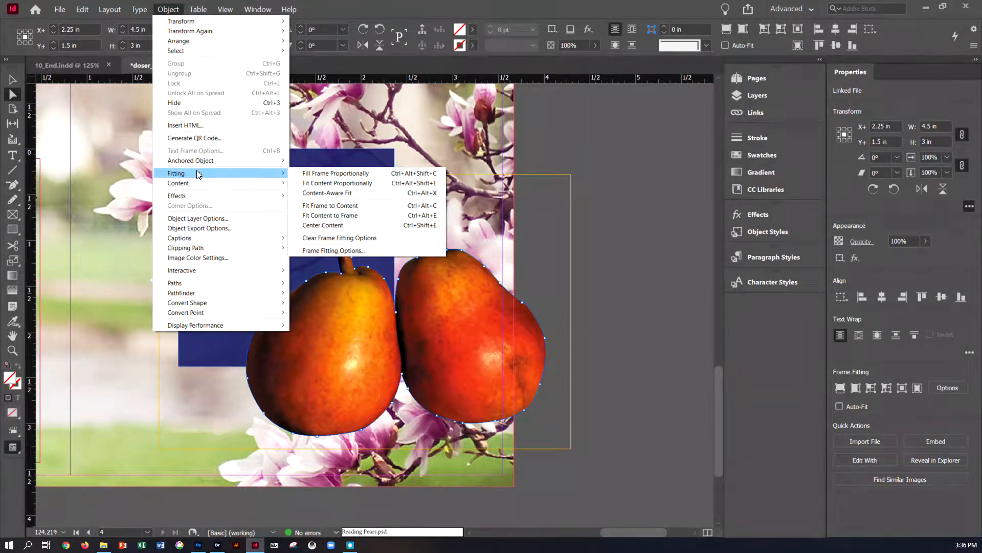
{"action": "left_click", "coordinate": [314, 207]}
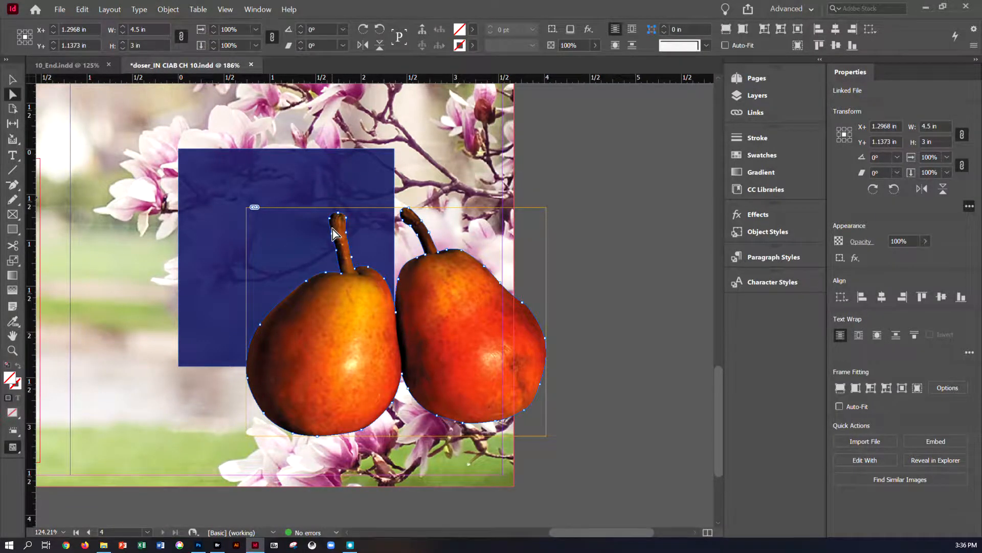
{"action": "key", "text": "v"}
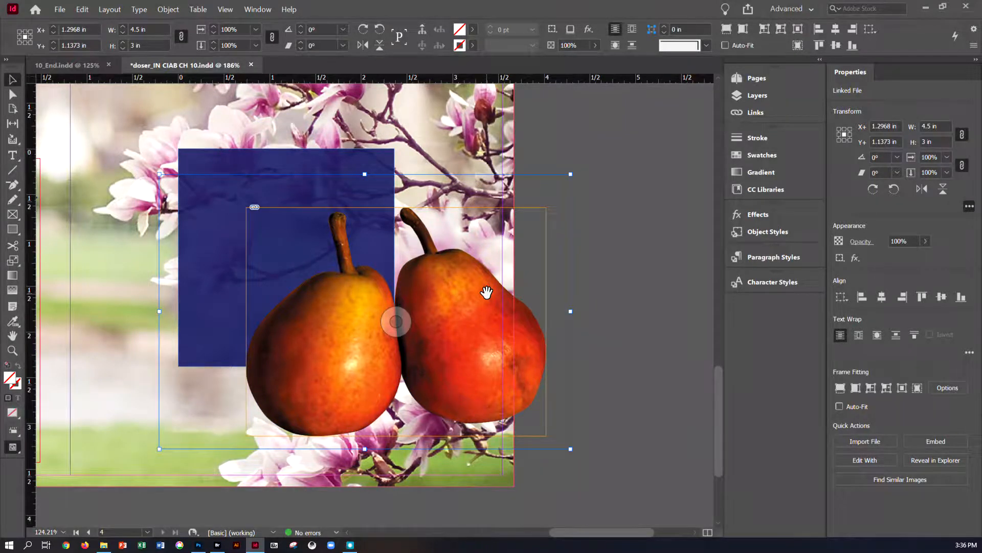
{"action": "left_click_drag", "start_coordinate": [571, 449], "coordinate": [471, 381]}
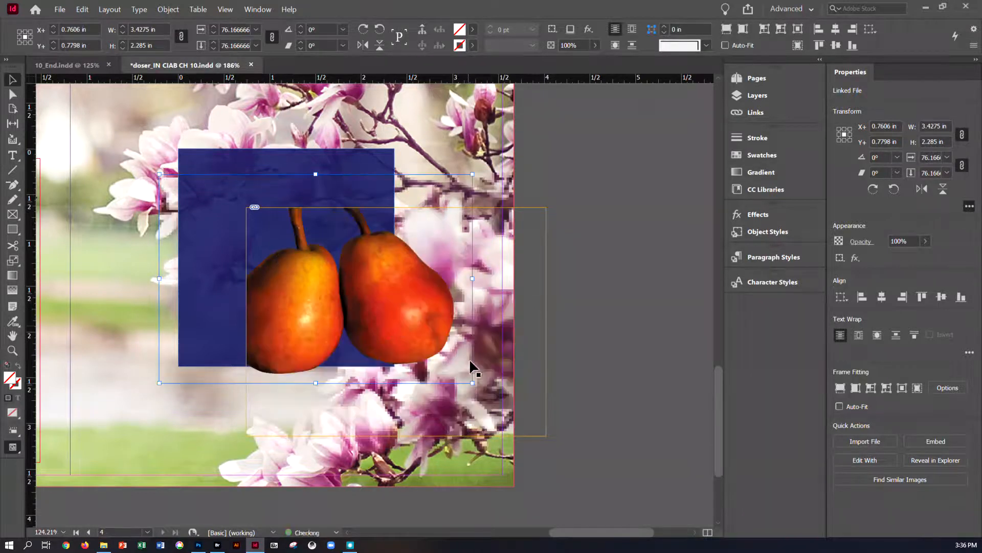
Step: Undo the pears' latest move together with their earlier scaling
{"action": "left_click_drag", "start_coordinate": [413, 305], "coordinate": [391, 331]}
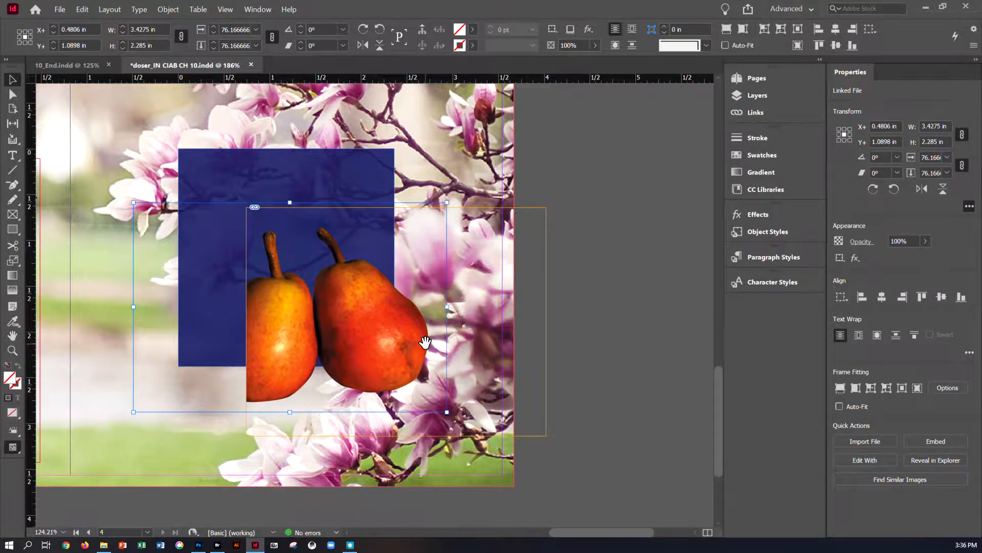
{"action": "key", "text": "ctrl+z"}
{"action": "key", "text": "ctrl+z"}
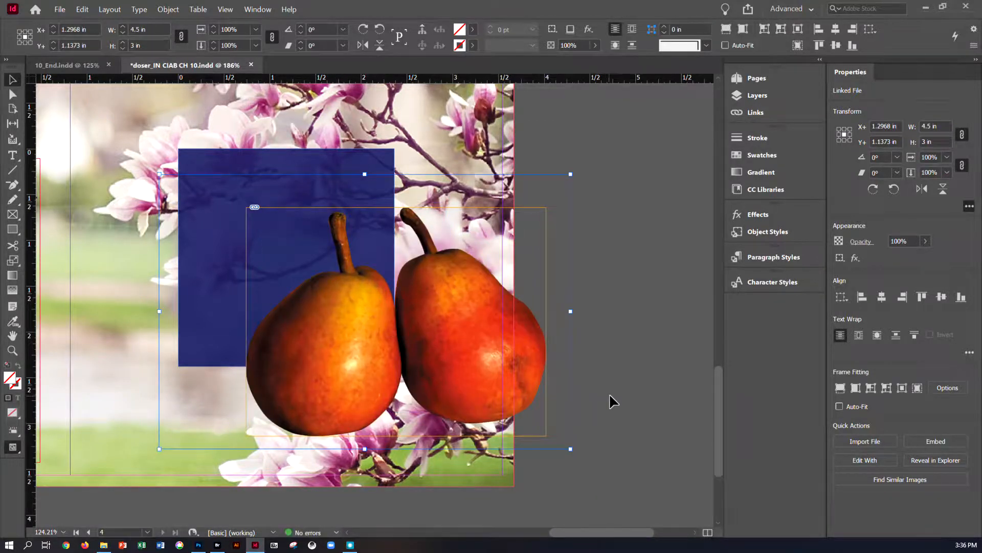
{"action": "left_click", "coordinate": [610, 393]}
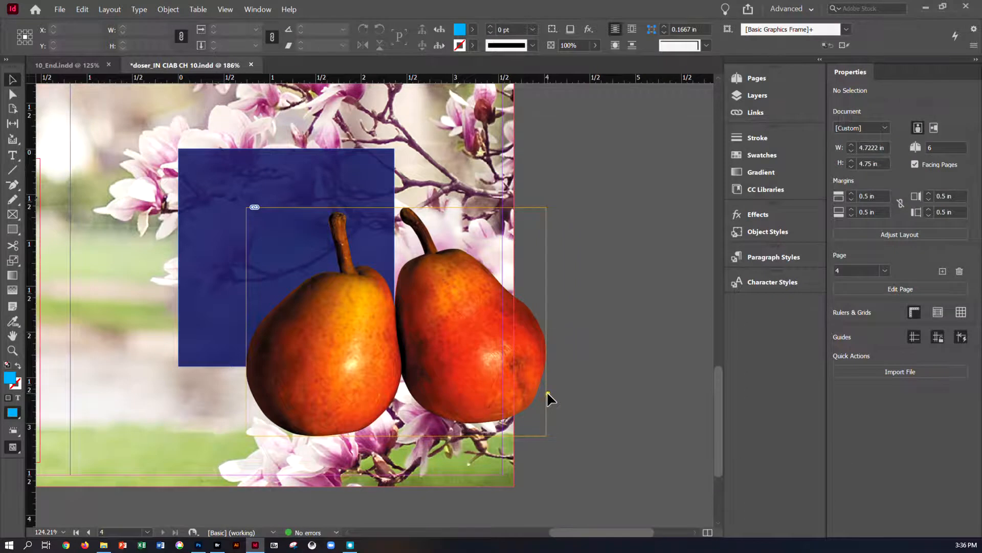
Step: Scale the pears frame and image down together to about 2.08 × 1.59 in
{"action": "left_click", "coordinate": [545, 275]}
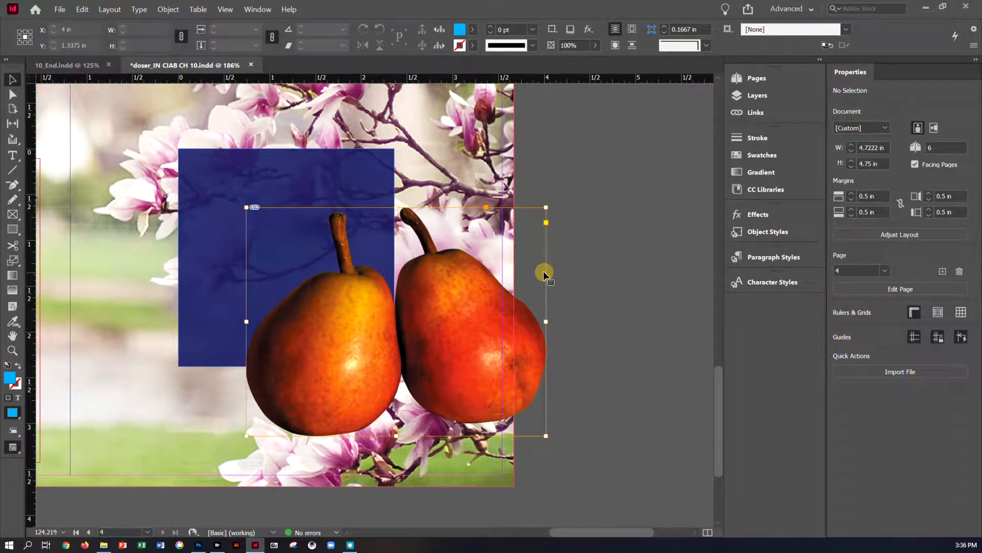
{"action": "left_click_drag", "start_coordinate": [545, 434], "coordinate": [445, 320]}
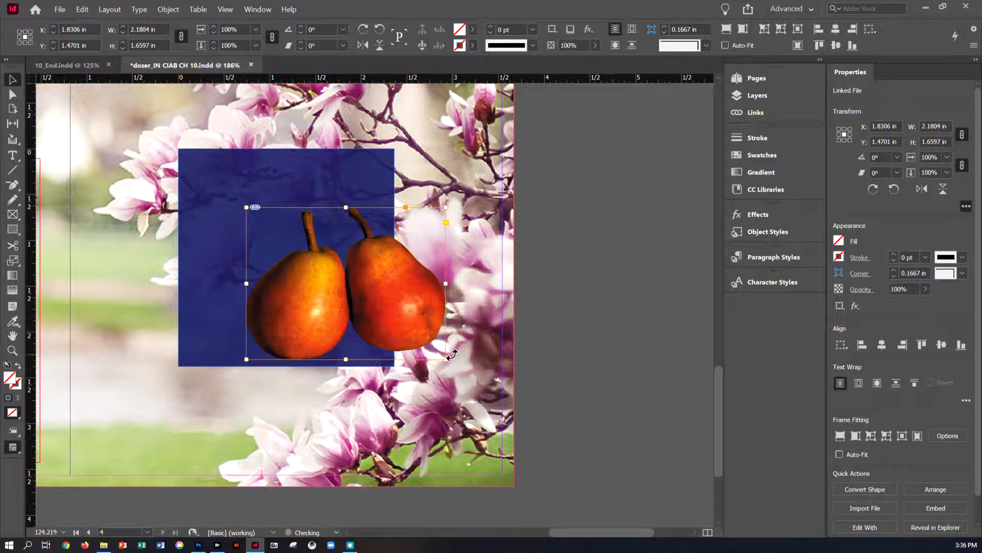
{"action": "left_click_drag", "start_coordinate": [446, 359], "coordinate": [437, 352]}
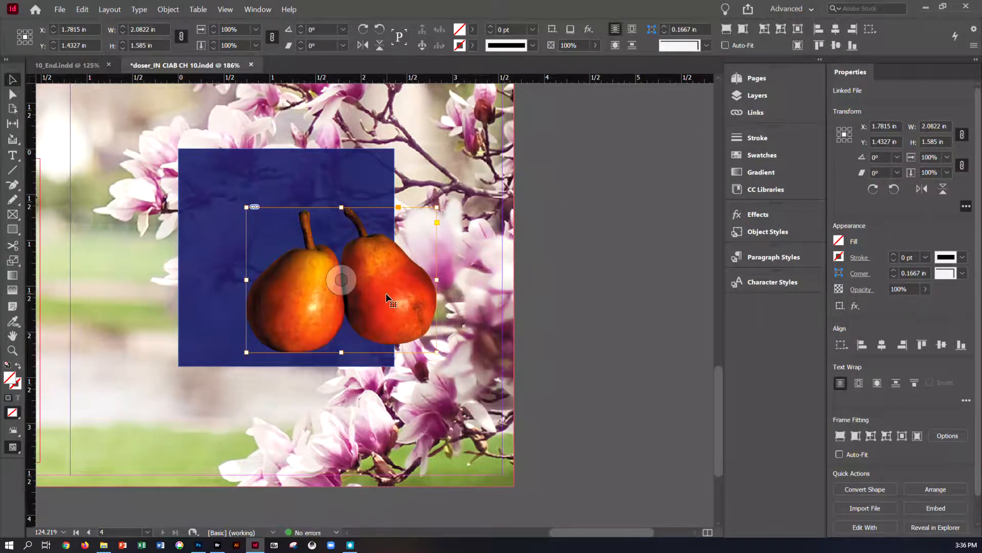
Step: Move the pears so they overlap the blue square's lower edge, nudging them slightly left
{"action": "left_click_drag", "start_coordinate": [387, 297], "coordinate": [350, 352]}
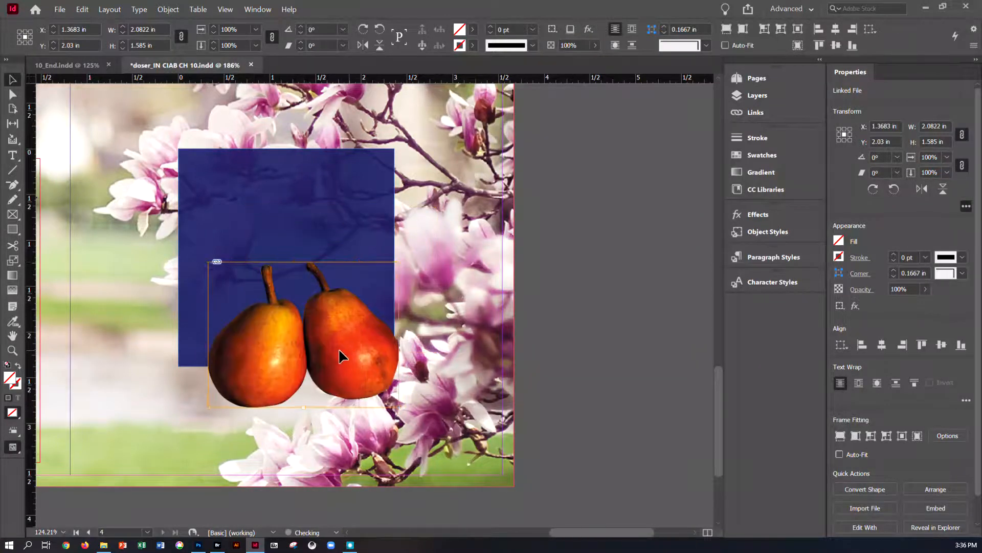
{"action": "key", "text": "shift+Left"}
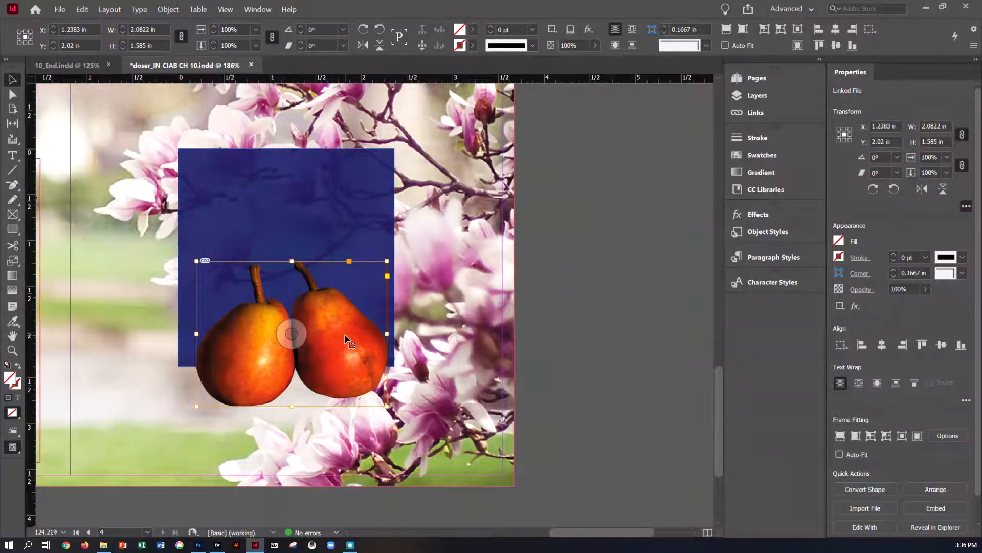
Step: Duplicate the pears image to the upper right and set the copy's clipping path to Right Pear
{"action": "left_click_drag", "start_coordinate": [345, 338], "coordinate": [518, 268]}
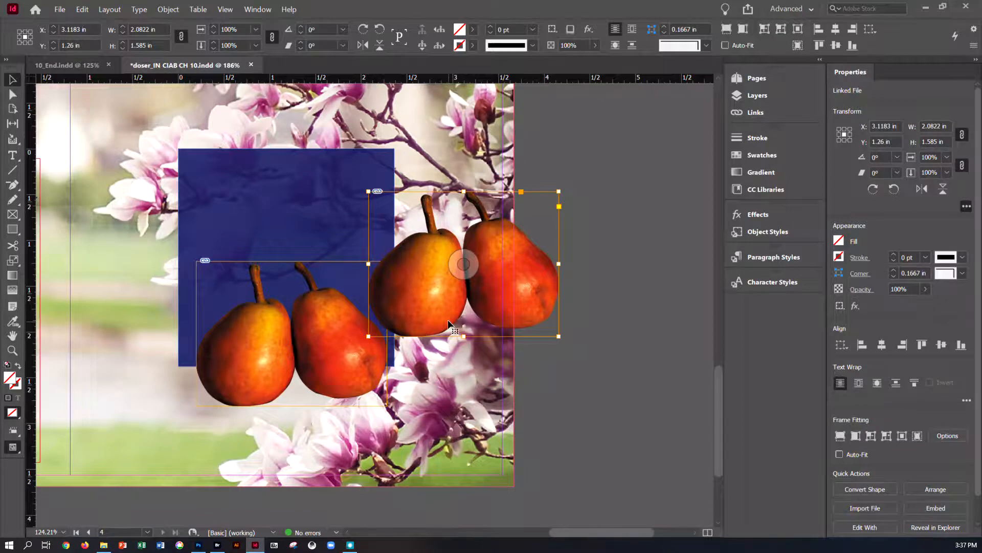
{"action": "left_click", "coordinate": [163, 10]}
{"action": "mouse_move", "coordinate": [197, 248]}
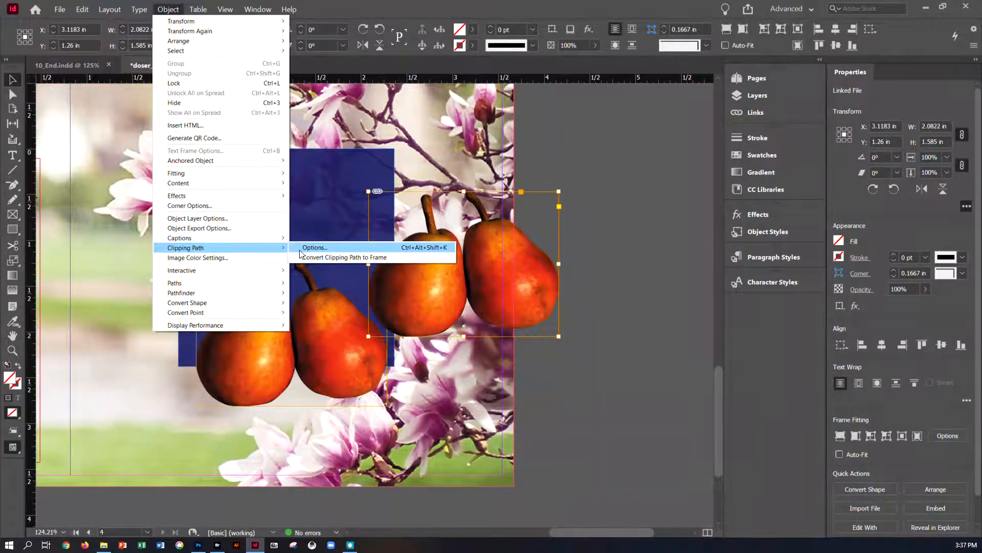
{"action": "left_click", "coordinate": [313, 247]}
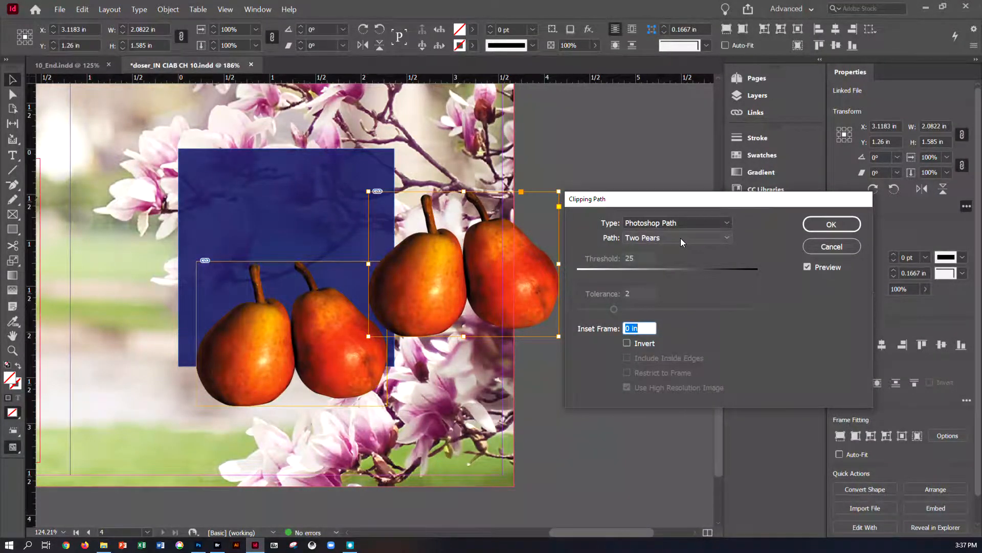
{"action": "left_click", "coordinate": [681, 238]}
{"action": "left_click", "coordinate": [665, 262]}
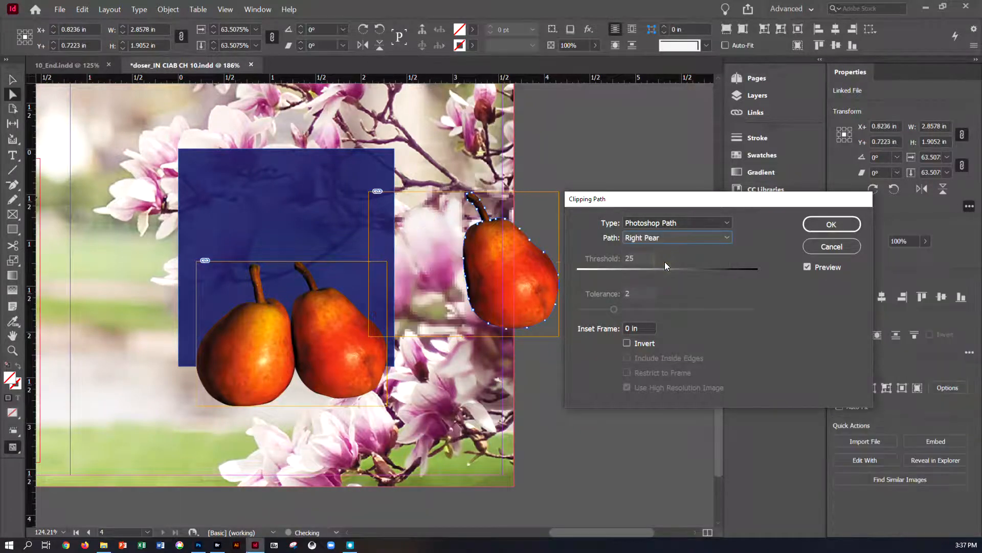
{"action": "left_click", "coordinate": [840, 226]}
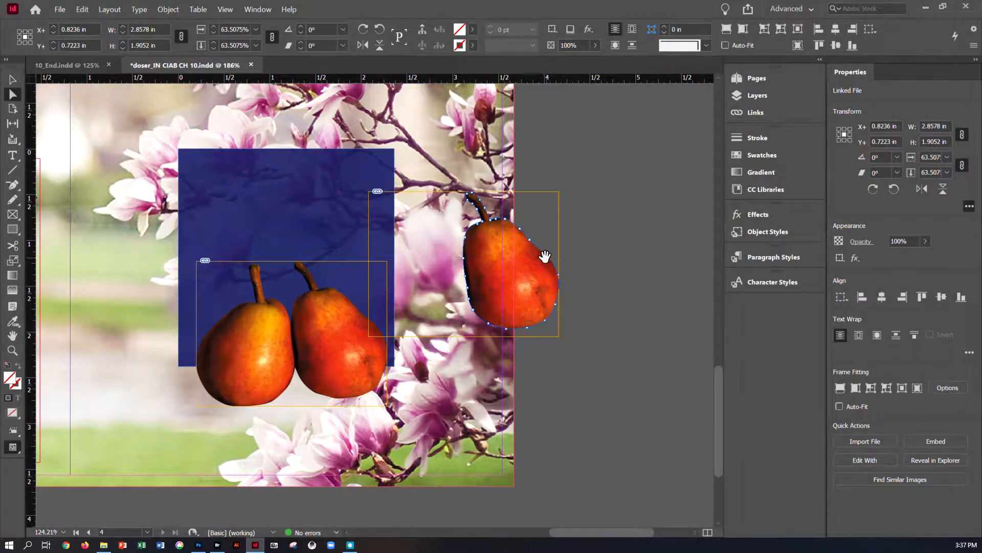
Step: Apply Content-Aware Fit to the single-pear copy and deselect it
{"action": "right_click", "coordinate": [545, 273]}
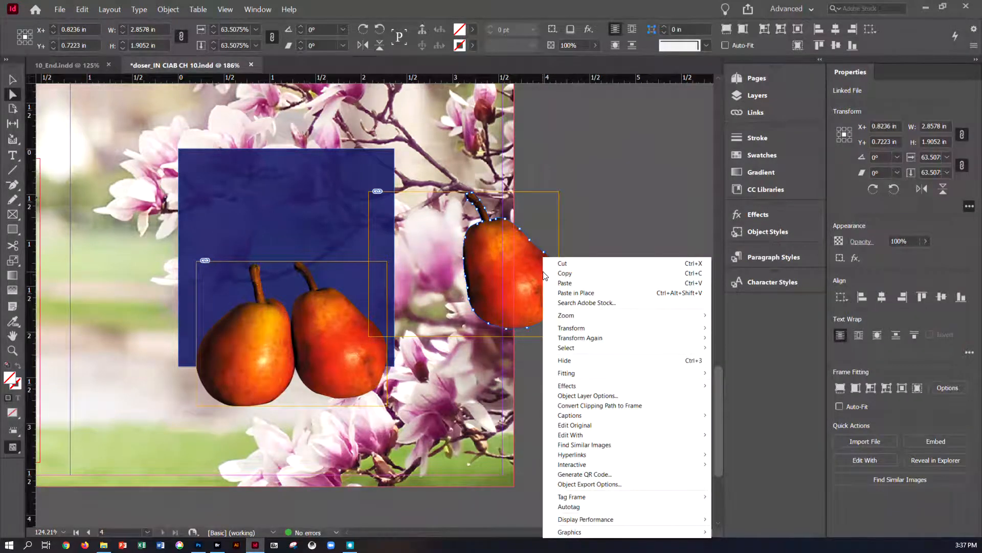
{"action": "mouse_move", "coordinate": [576, 377]}
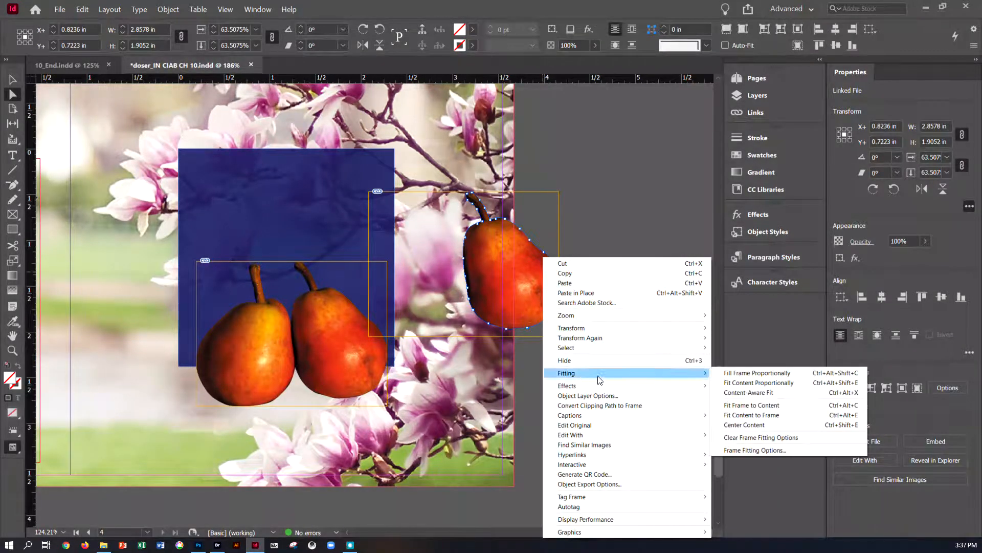
{"action": "left_click", "coordinate": [737, 394]}
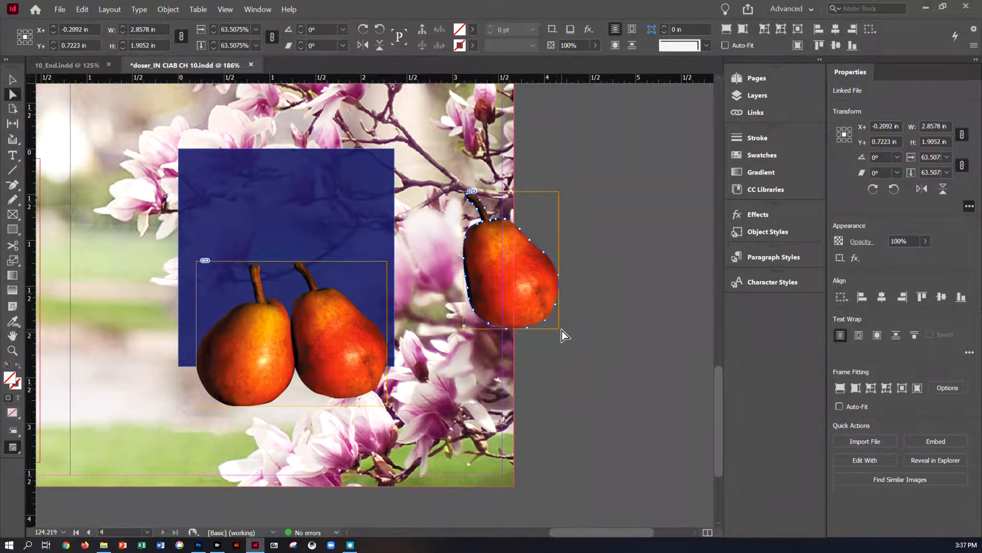
{"action": "key", "text": "v"}
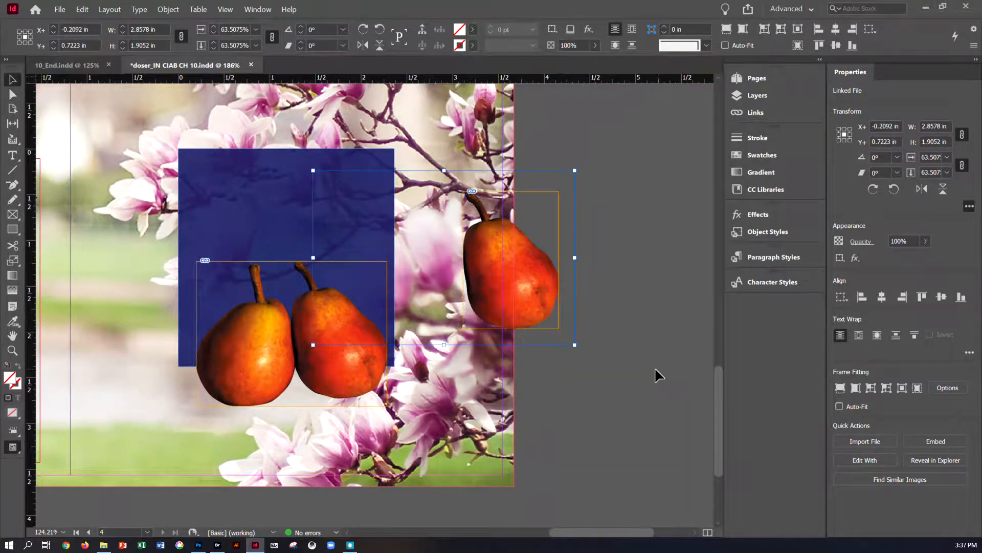
{"action": "left_click", "coordinate": [573, 300]}
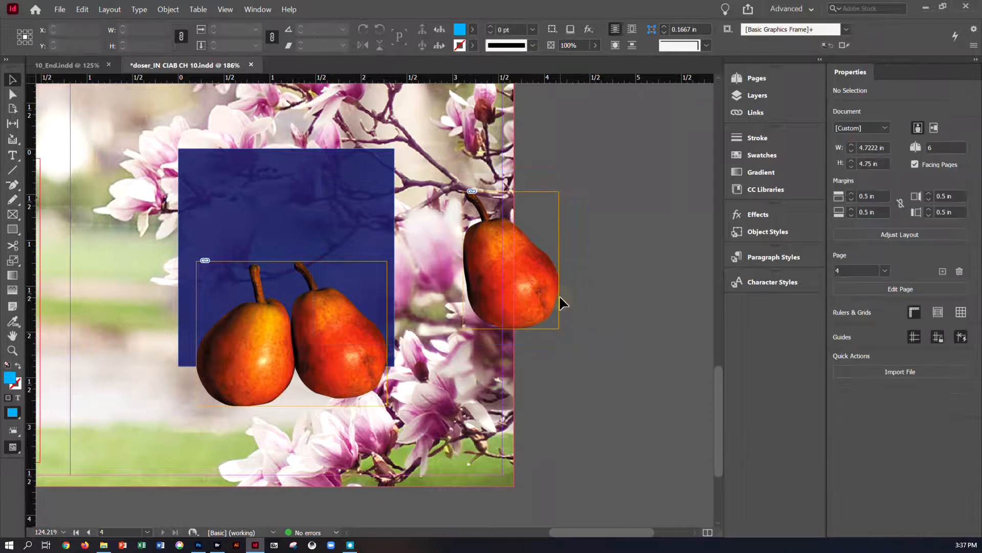
Step: Scale the single pear down to about 0.84 × 1.2 in and move it in front of the two pears
{"action": "left_click", "coordinate": [559, 301]}
{"action": "left_click_drag", "start_coordinate": [559, 329], "coordinate": [540, 302]}
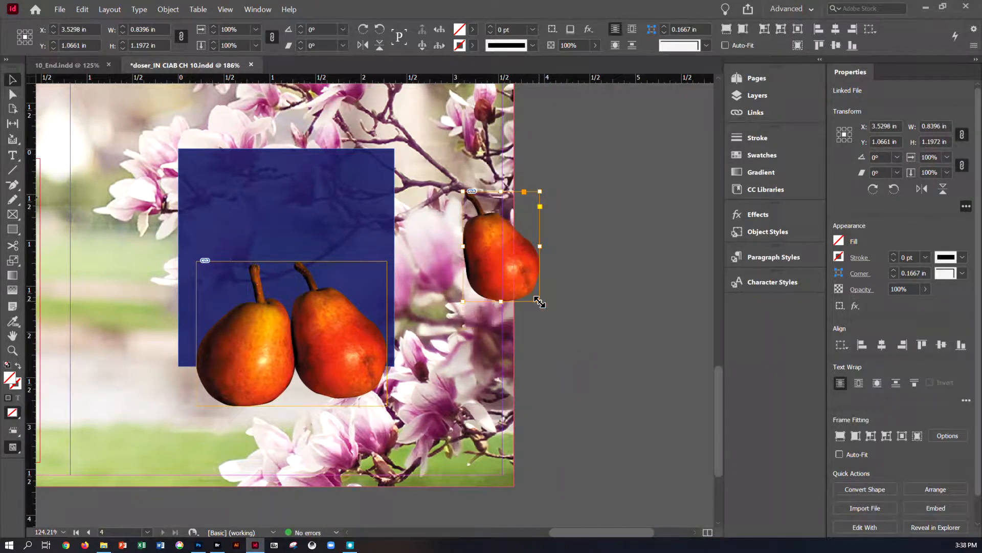
{"action": "left_click_drag", "start_coordinate": [524, 262], "coordinate": [315, 414]}
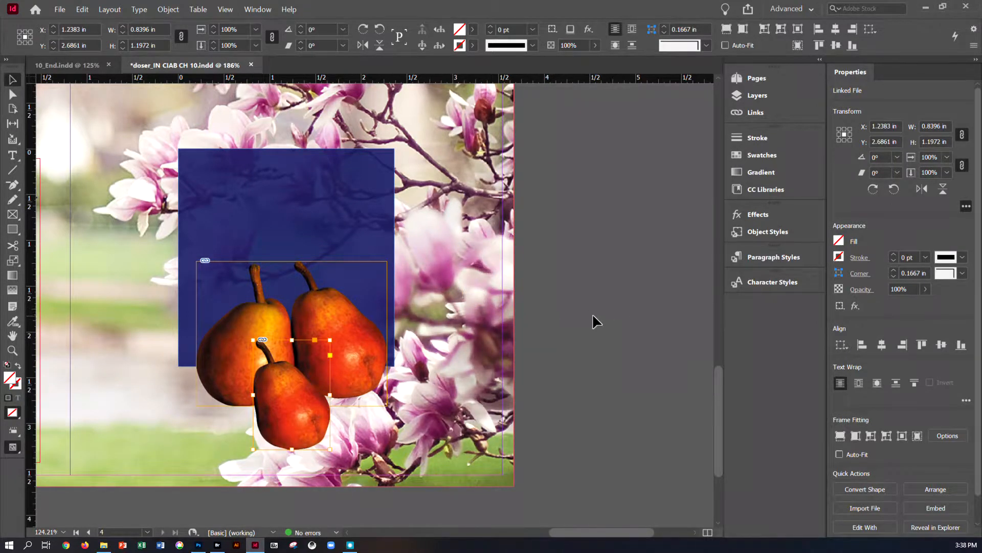
{"action": "left_click", "coordinate": [614, 313]}
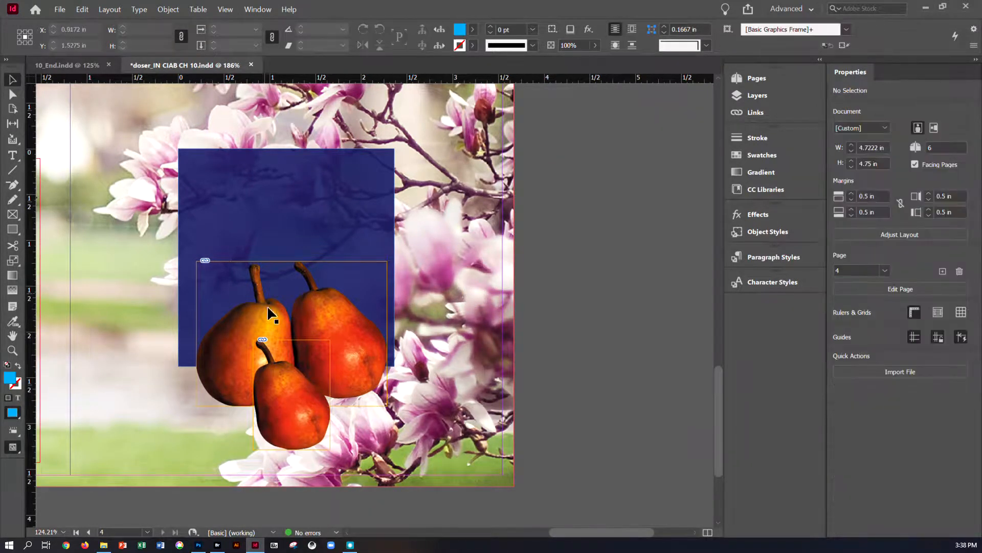
Step: Duplicate the single pear to the right and switch the copy's clipping path to the other single-pear path
{"action": "left_click", "coordinate": [286, 391]}
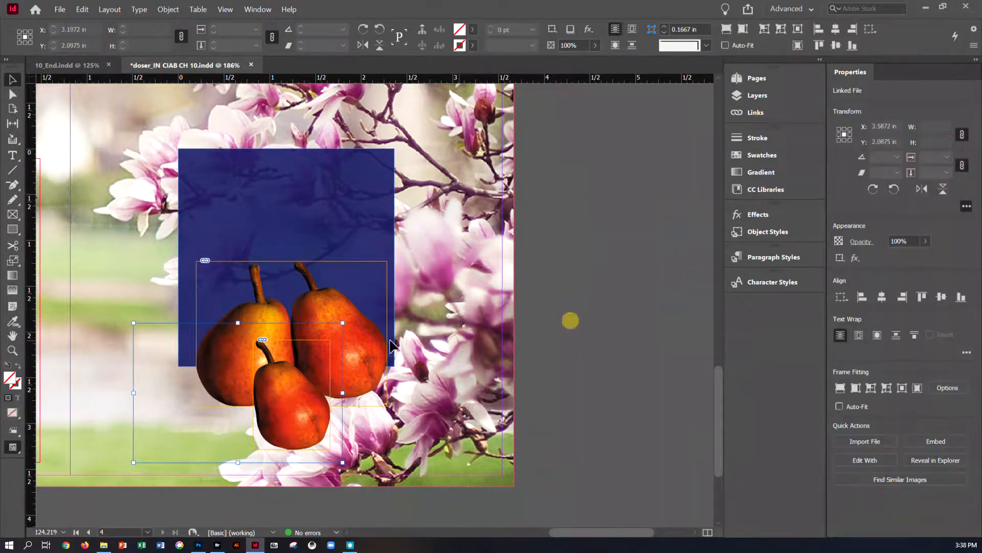
{"action": "left_click", "coordinate": [284, 394]}
{"action": "left_click_drag", "start_coordinate": [284, 397], "coordinate": [545, 231]}
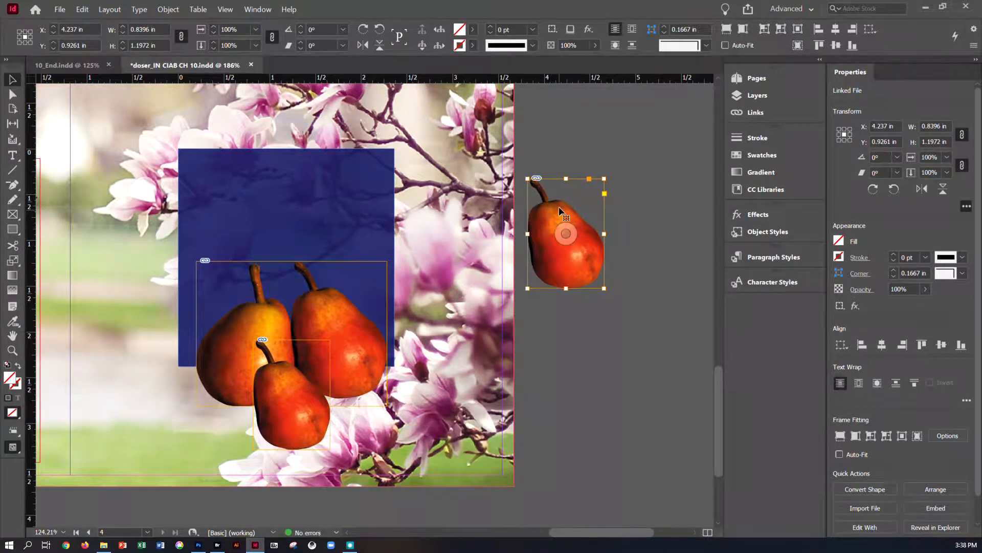
{"action": "left_click", "coordinate": [164, 9]}
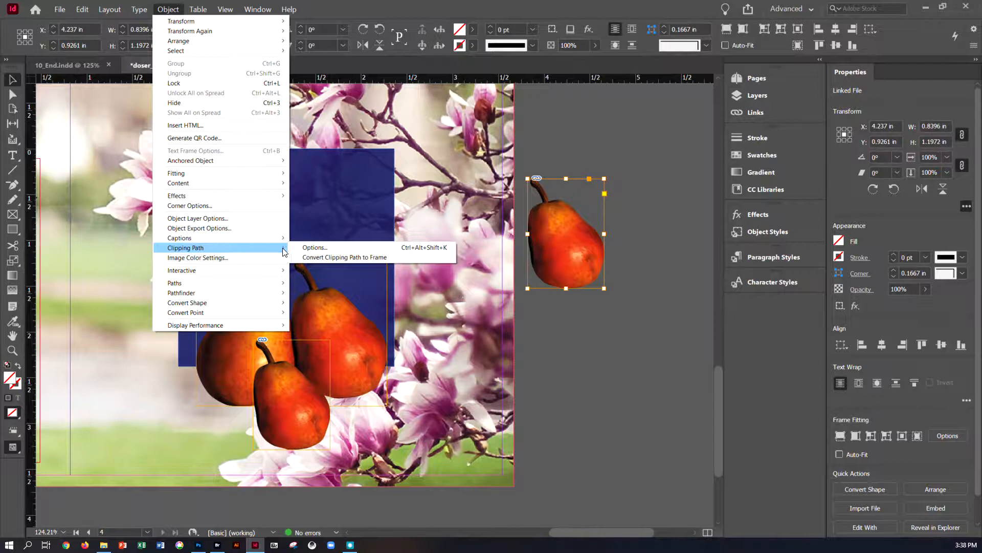
{"action": "left_click", "coordinate": [299, 247]}
{"action": "left_click", "coordinate": [665, 238]}
{"action": "left_click", "coordinate": [651, 275]}
{"action": "left_click", "coordinate": [848, 229]}
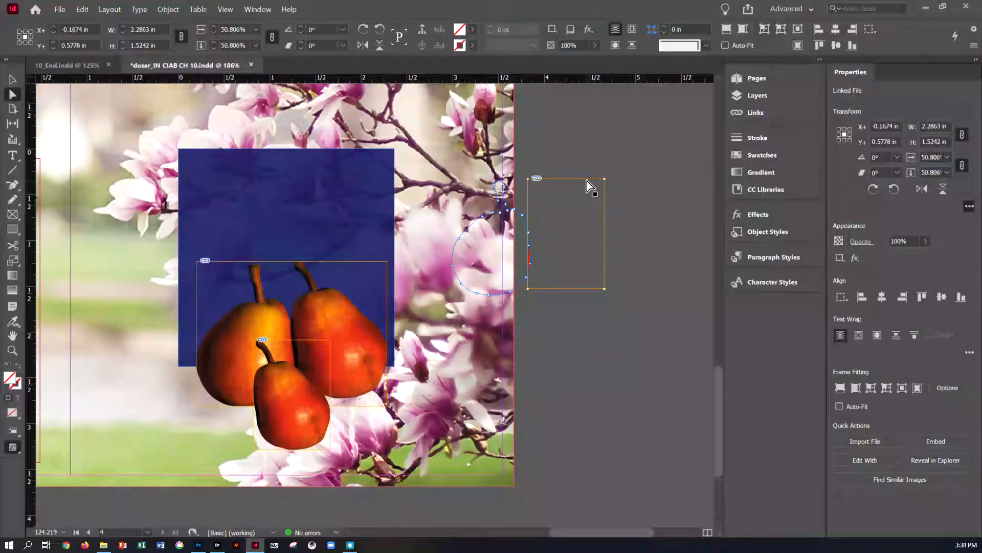
Step: Apply a Fitting option to the new pear's frame so the pear shows
{"action": "right_click", "coordinate": [543, 227]}
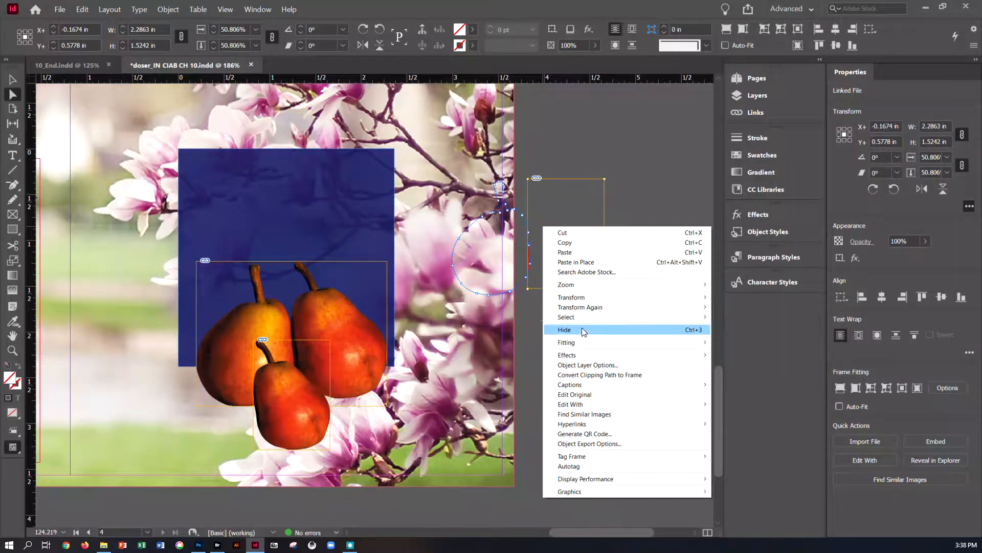
{"action": "mouse_move", "coordinate": [585, 346]}
{"action": "left_click", "coordinate": [759, 374]}
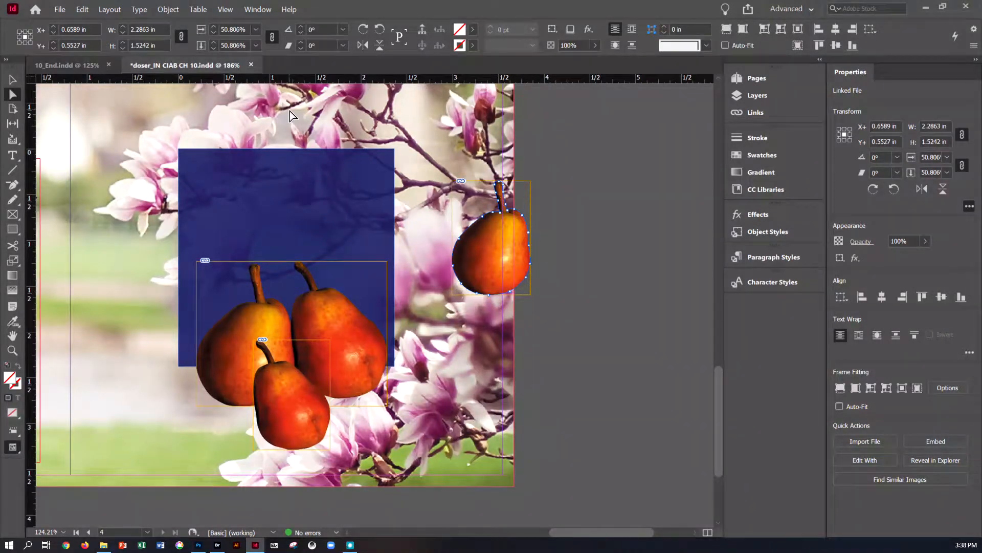
Step: Scale the new pear frame and image down to about 0.64 × 0.93 in
{"action": "left_click", "coordinate": [13, 81]}
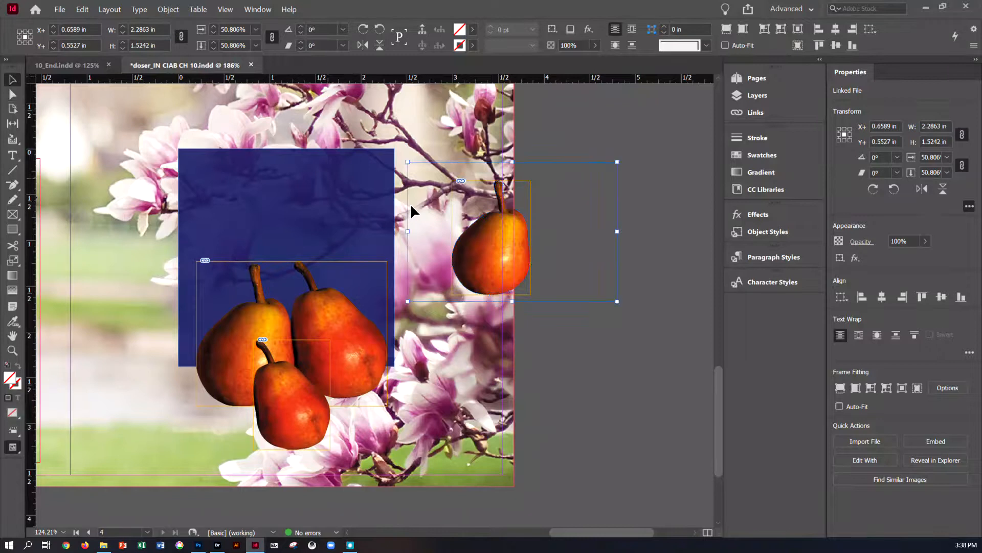
{"action": "left_click", "coordinate": [667, 262]}
{"action": "left_click", "coordinate": [528, 239]}
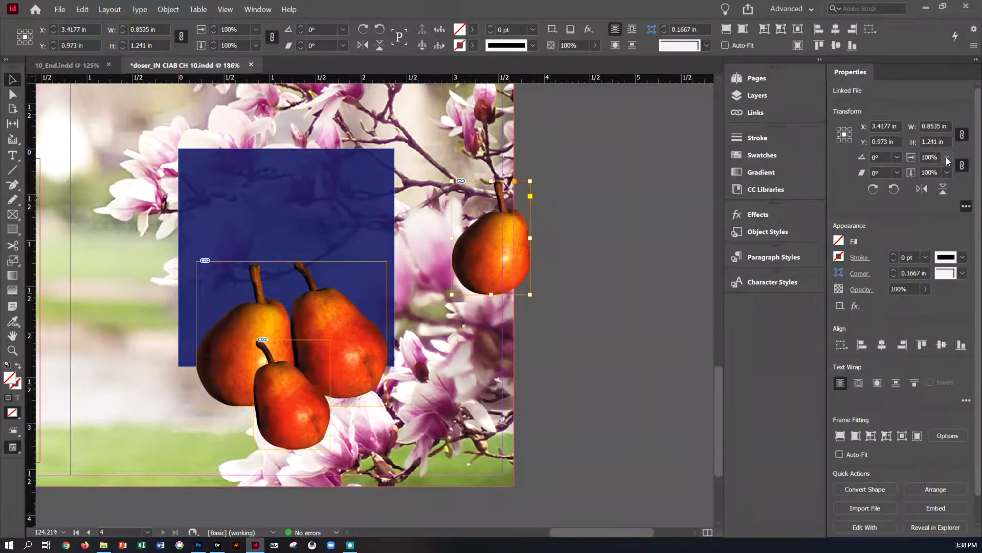
{"action": "left_click", "coordinate": [946, 159]}
{"action": "left_click", "coordinate": [941, 262]}
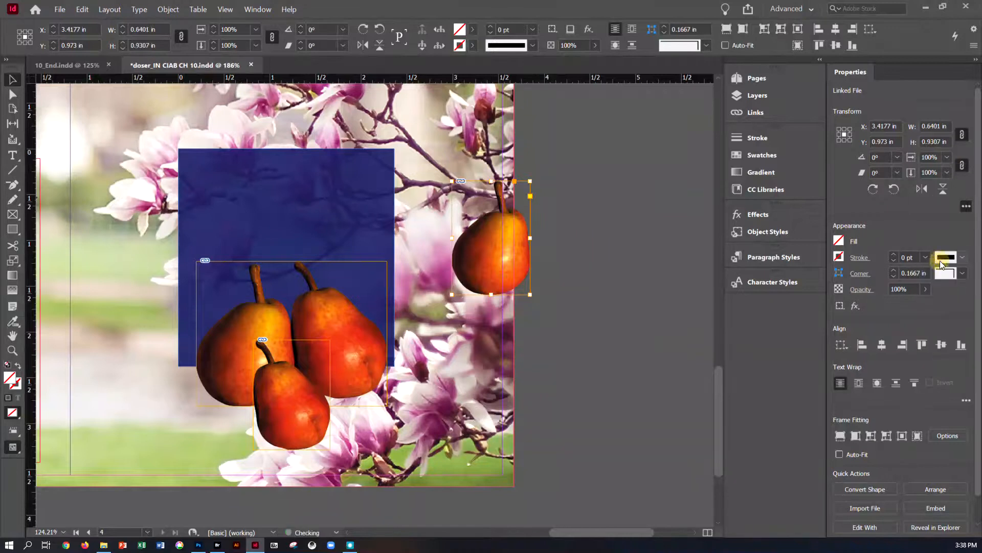
Step: Move the small pear onto the blue square's upper-right corner and save the document
{"action": "left_click", "coordinate": [664, 241]}
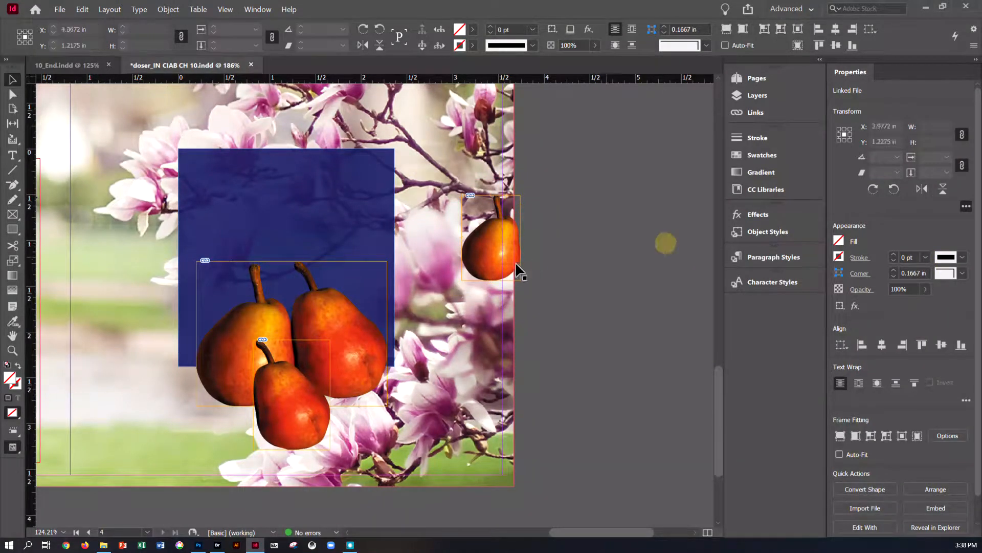
{"action": "left_click", "coordinate": [371, 215]}
{"action": "left_click_drag", "start_coordinate": [369, 213], "coordinate": [361, 198]}
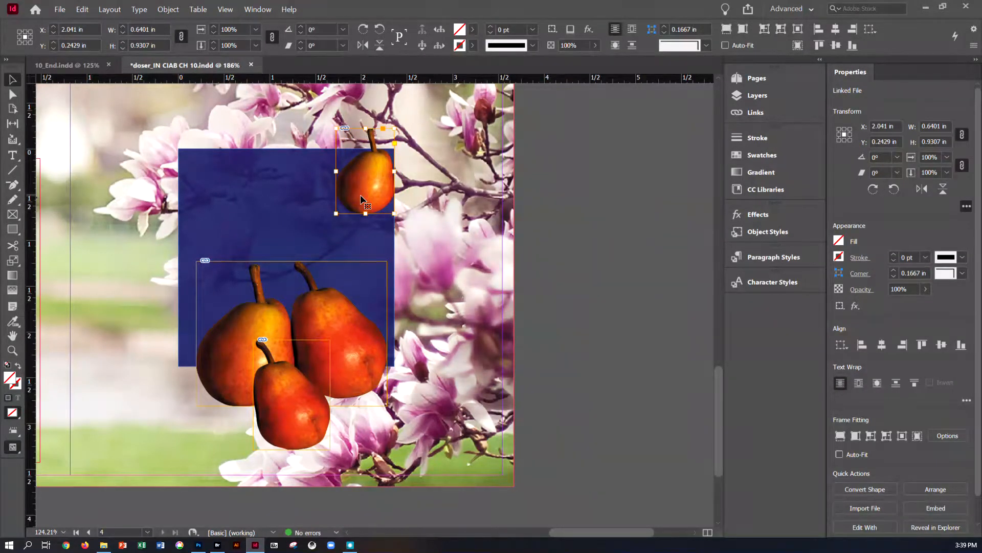
{"action": "key", "text": "ctrl+s"}
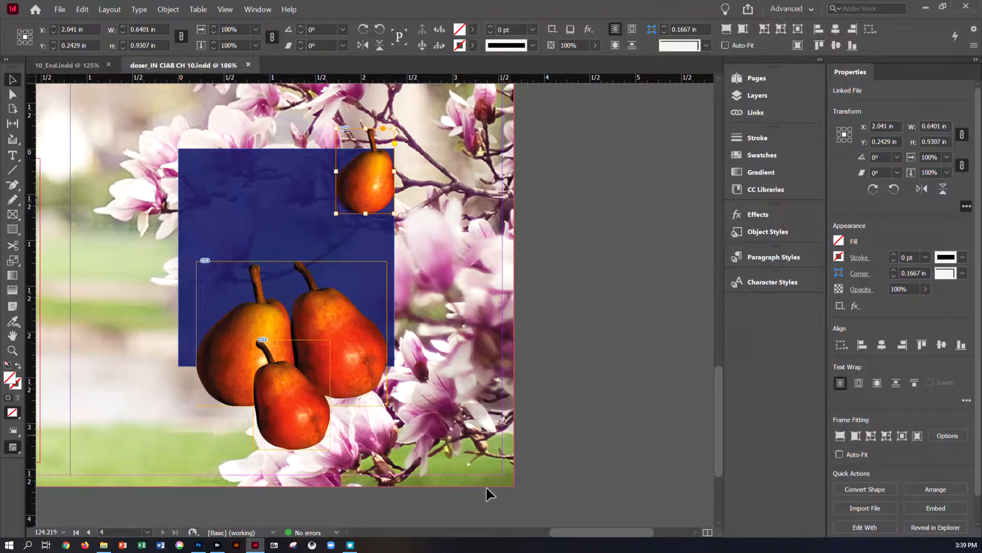
{"action": "left_click_drag", "start_coordinate": [560, 530], "coordinate": [411, 523]}
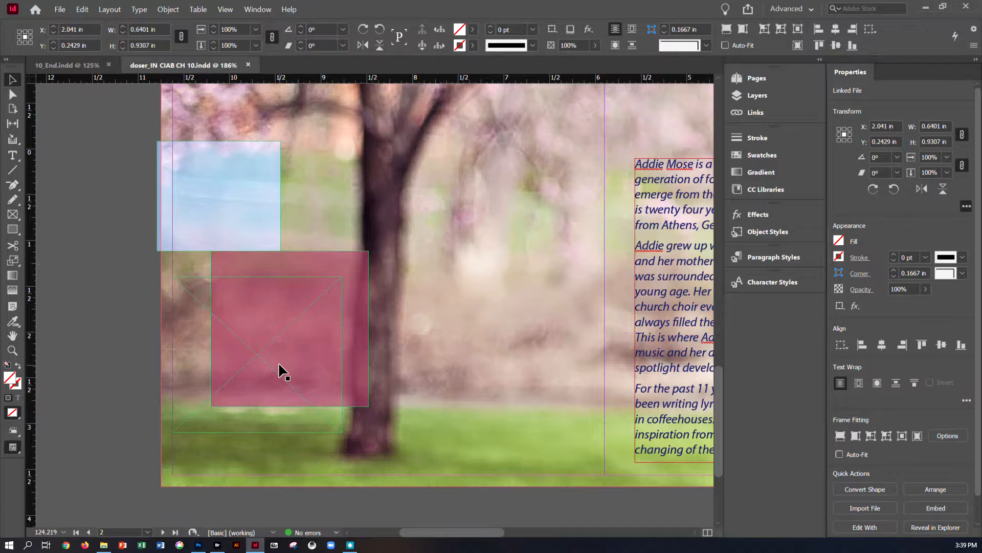
{"action": "scroll", "coordinate": [278, 361], "scroll_direction": "down", "scroll_amount": 1}
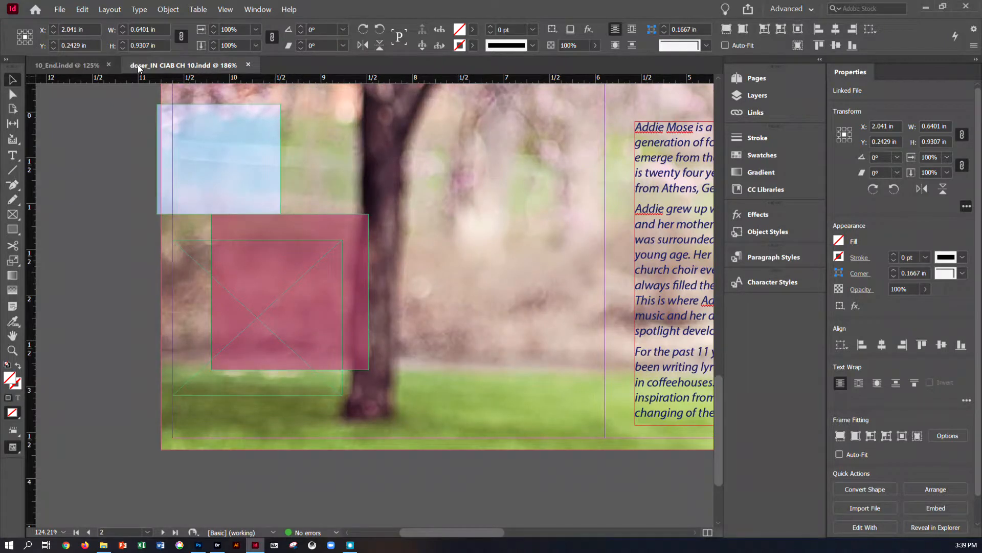
Step: Examine the finished 10_End reference document's spreads and pear layout, then return to the working document
{"action": "left_click", "coordinate": [77, 64]}
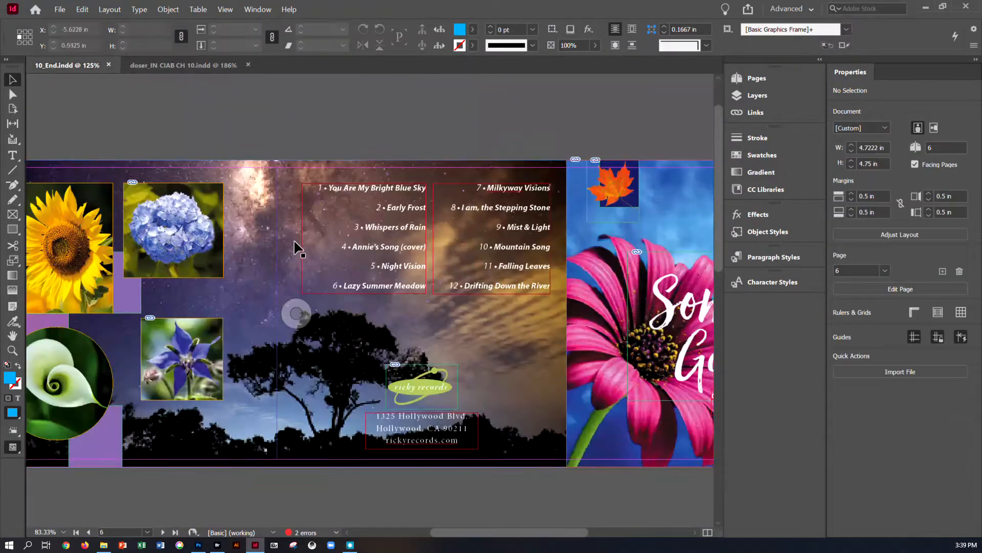
{"action": "scroll", "coordinate": [298, 248], "scroll_direction": "up", "scroll_amount": 2}
{"action": "scroll", "coordinate": [295, 241], "scroll_direction": "down", "scroll_amount": 15}
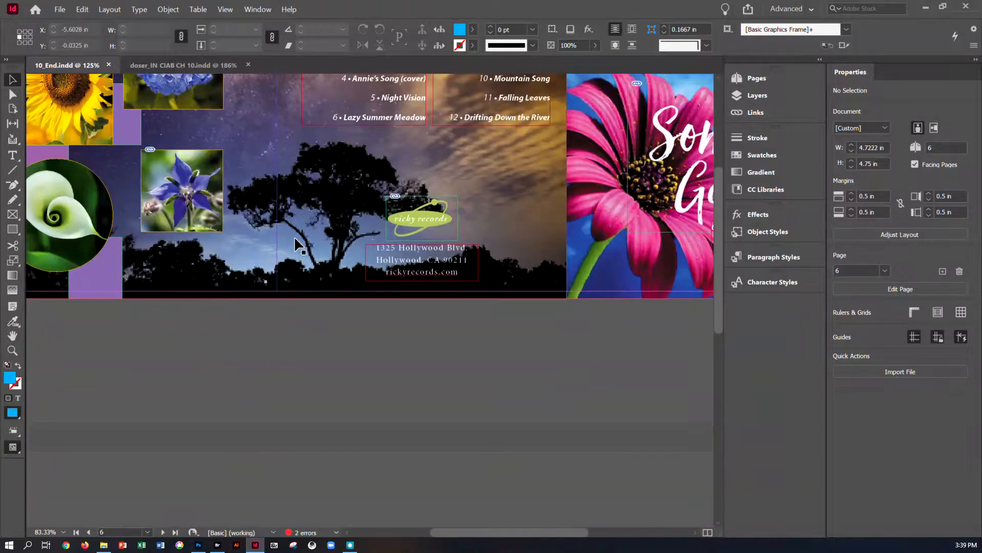
{"action": "scroll", "coordinate": [294, 236], "scroll_direction": "down", "scroll_amount": 2}
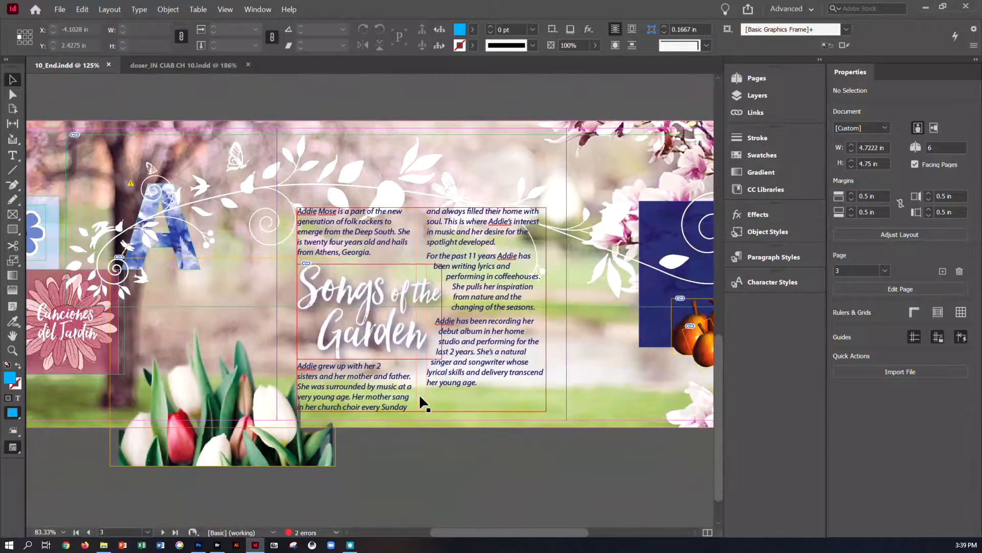
{"action": "left_click_drag", "start_coordinate": [483, 533], "coordinate": [518, 531]}
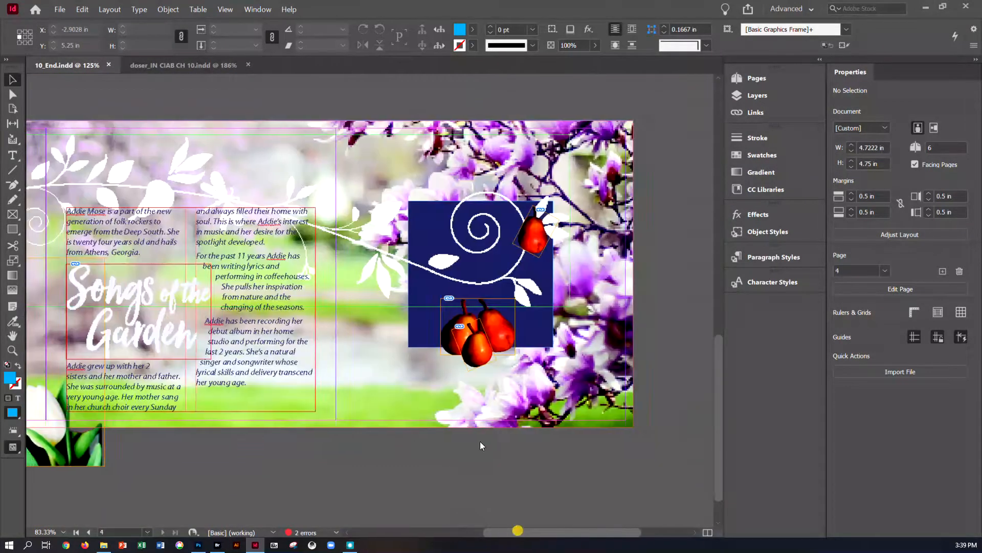
{"action": "left_click_drag", "start_coordinate": [486, 537], "coordinate": [416, 526]}
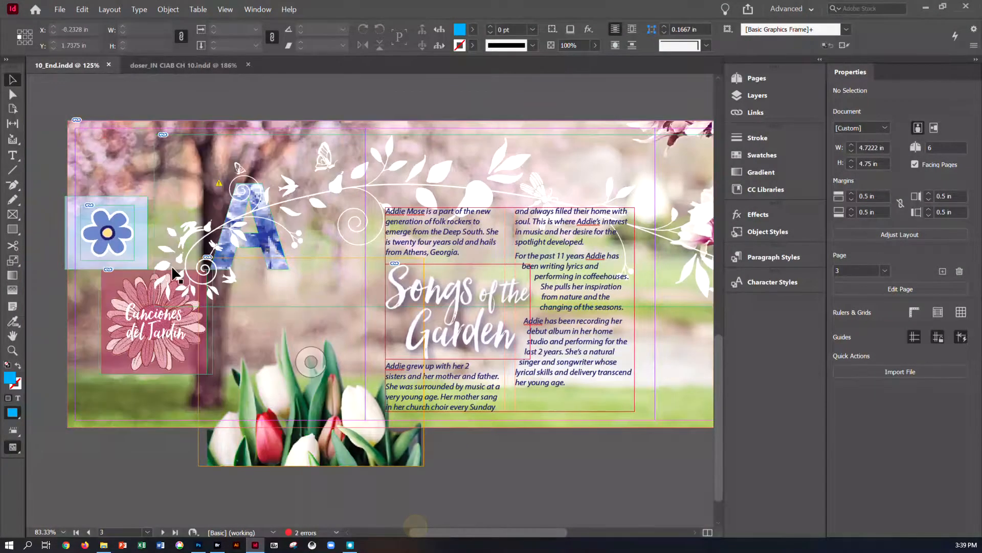
{"action": "left_click", "coordinate": [160, 66]}
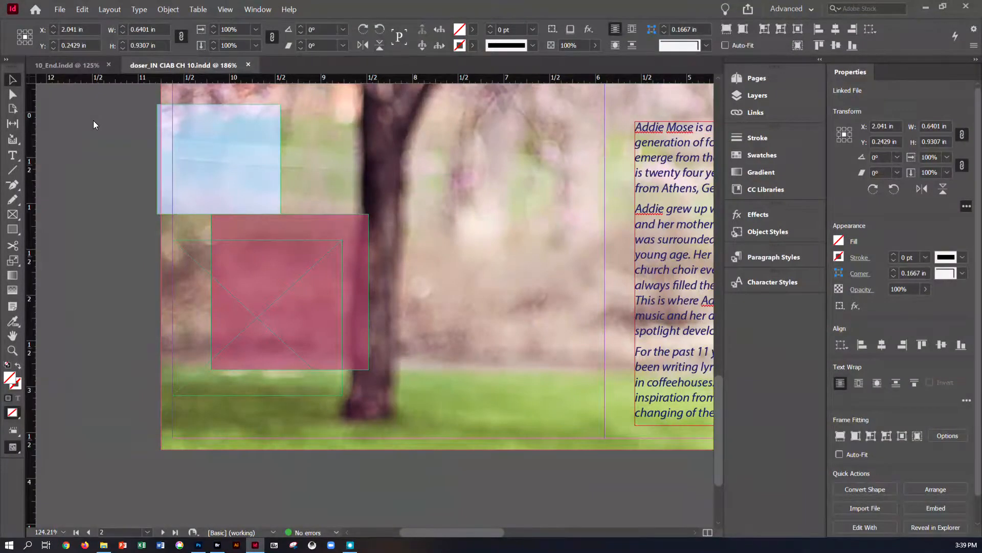